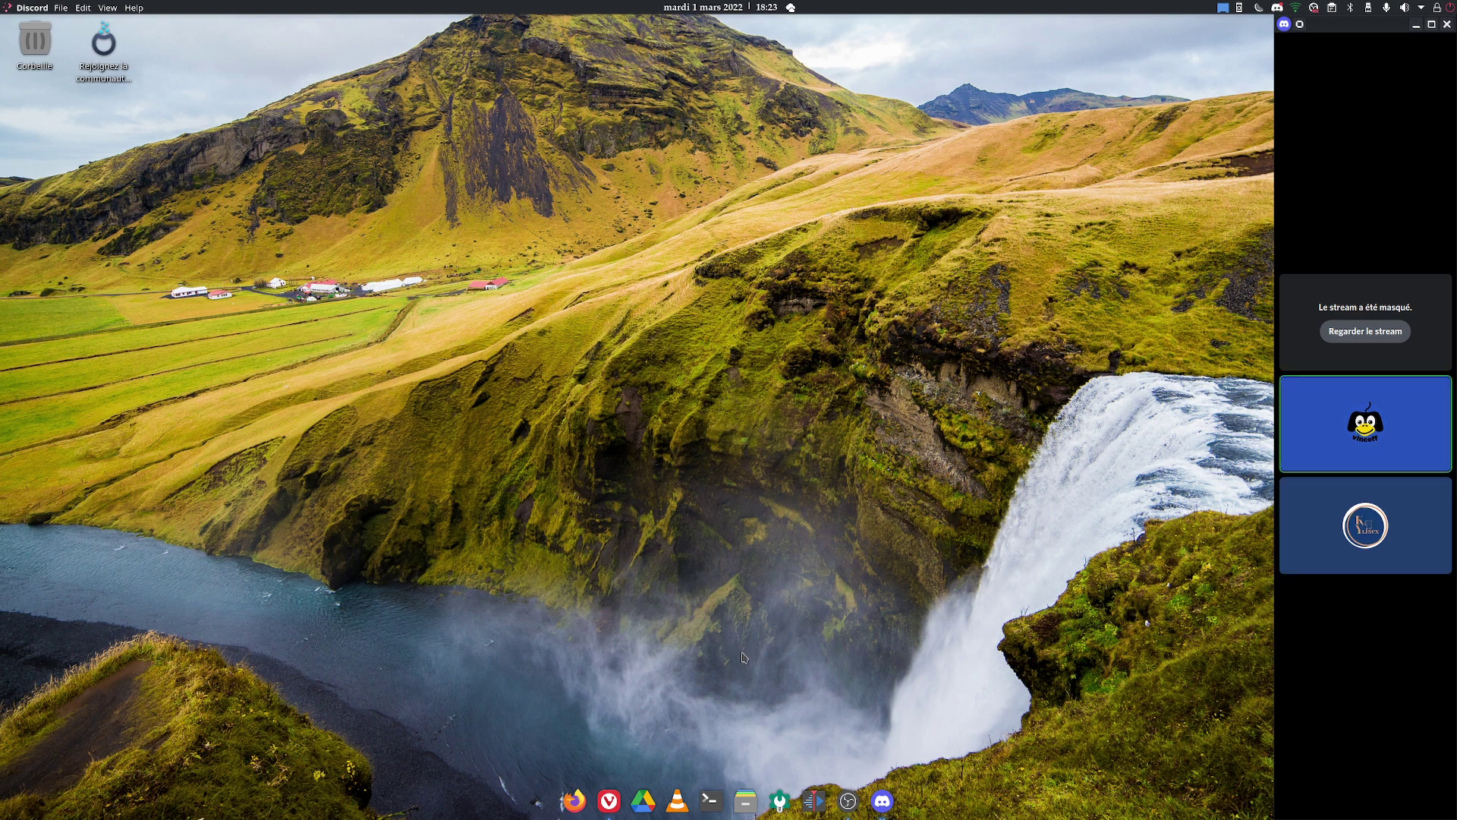
Bring up Vivaldi to view the Gaming-Flatpak releases page on GitHub, and minimize it
left_click(608, 795)
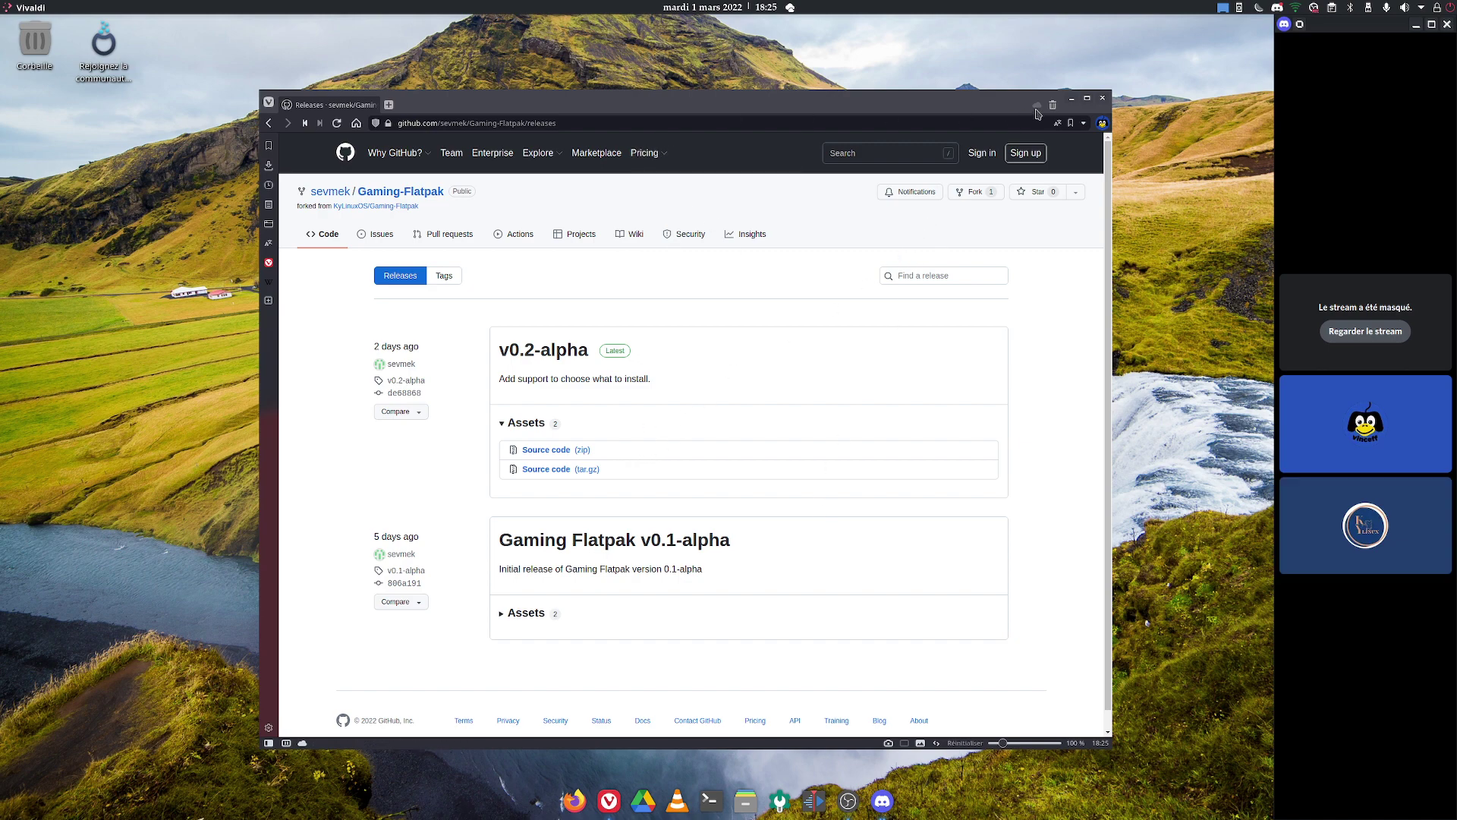
left_click(1071, 98)
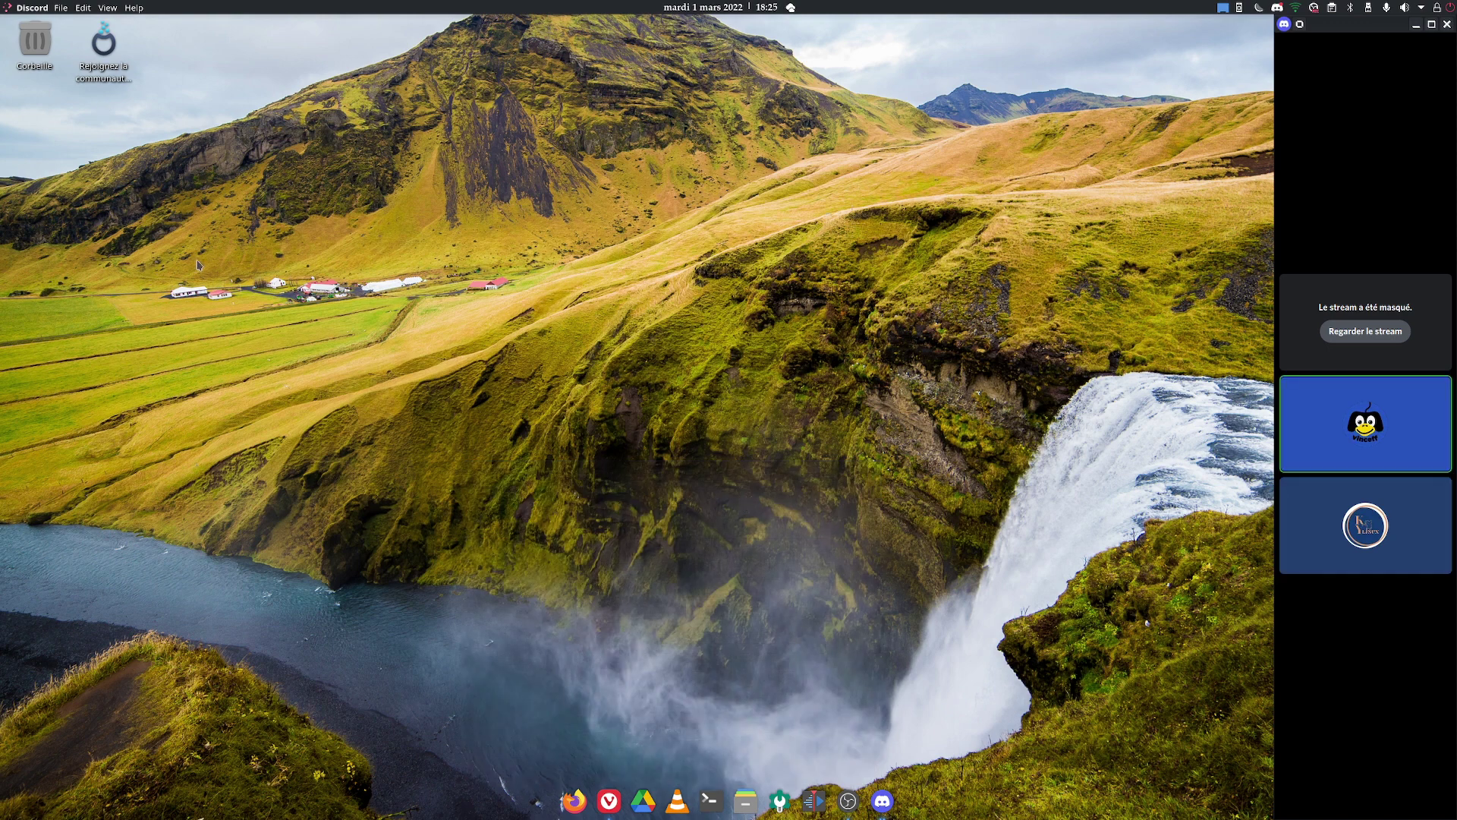
Search the applications for mageia, launch the Mageia Control Center and authenticate with the root password
left_click(7, 7)
type("mageia")
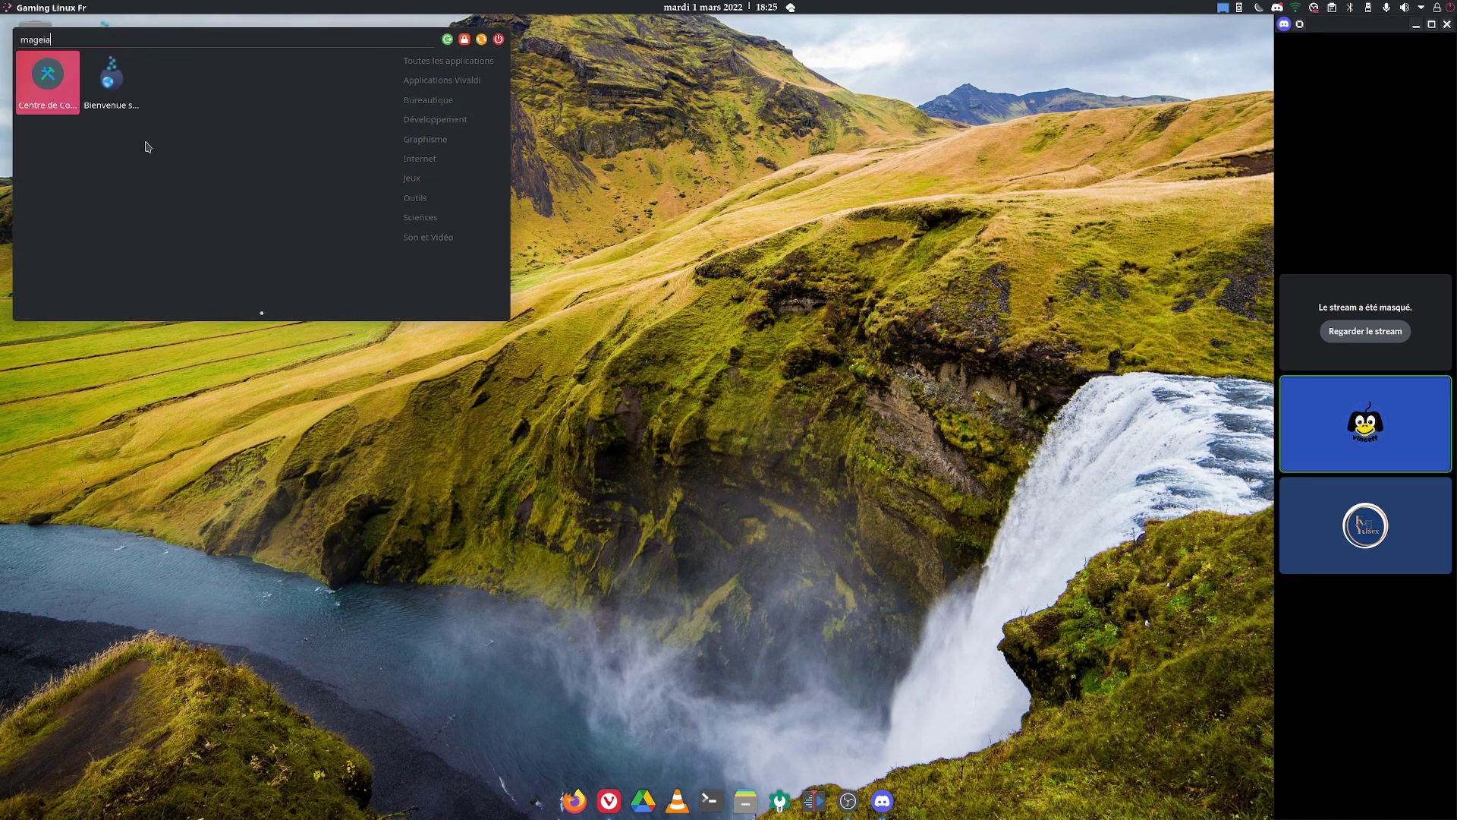
key("Return")
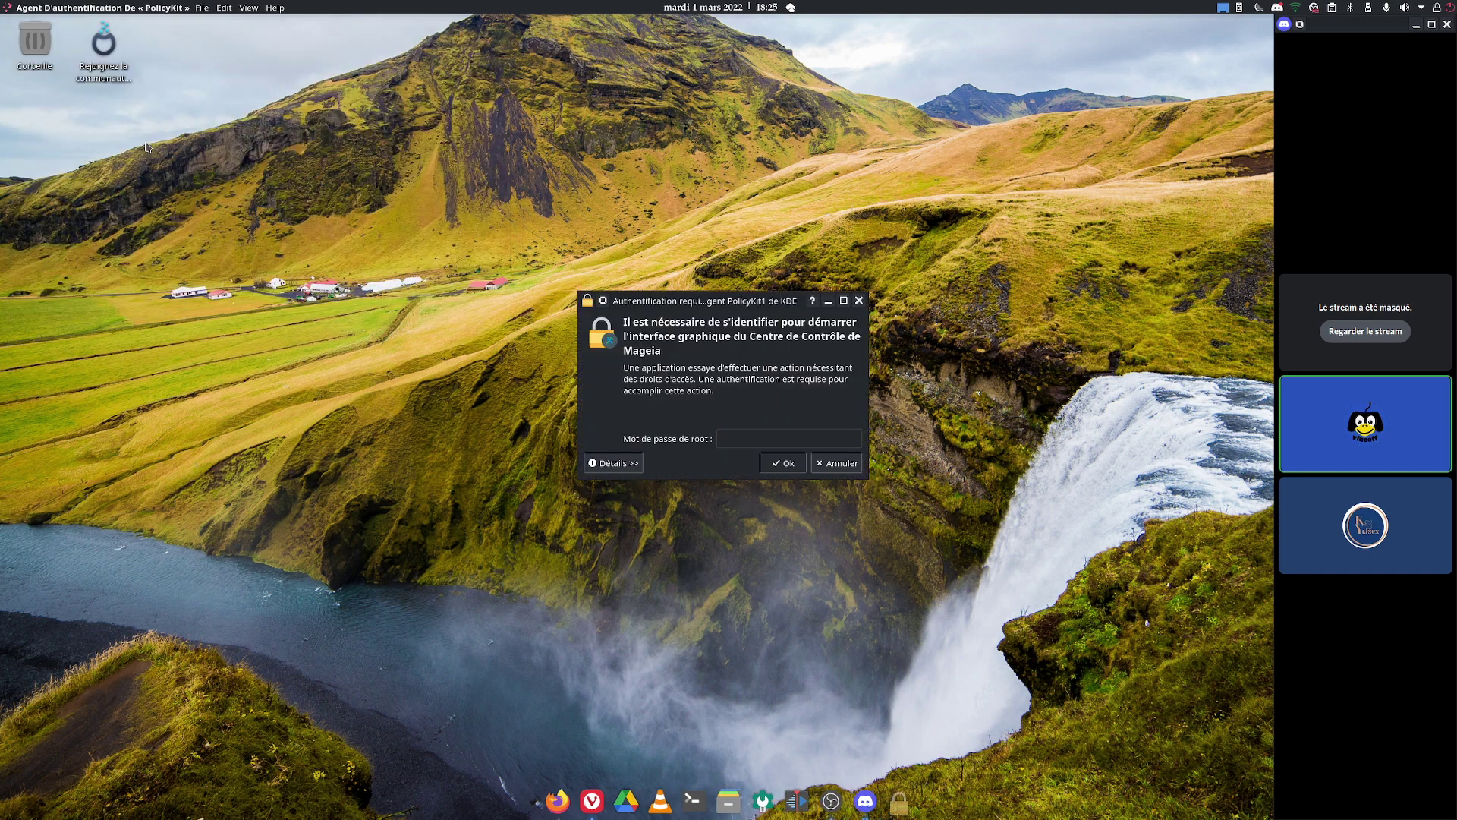
type("********")
key("Return")
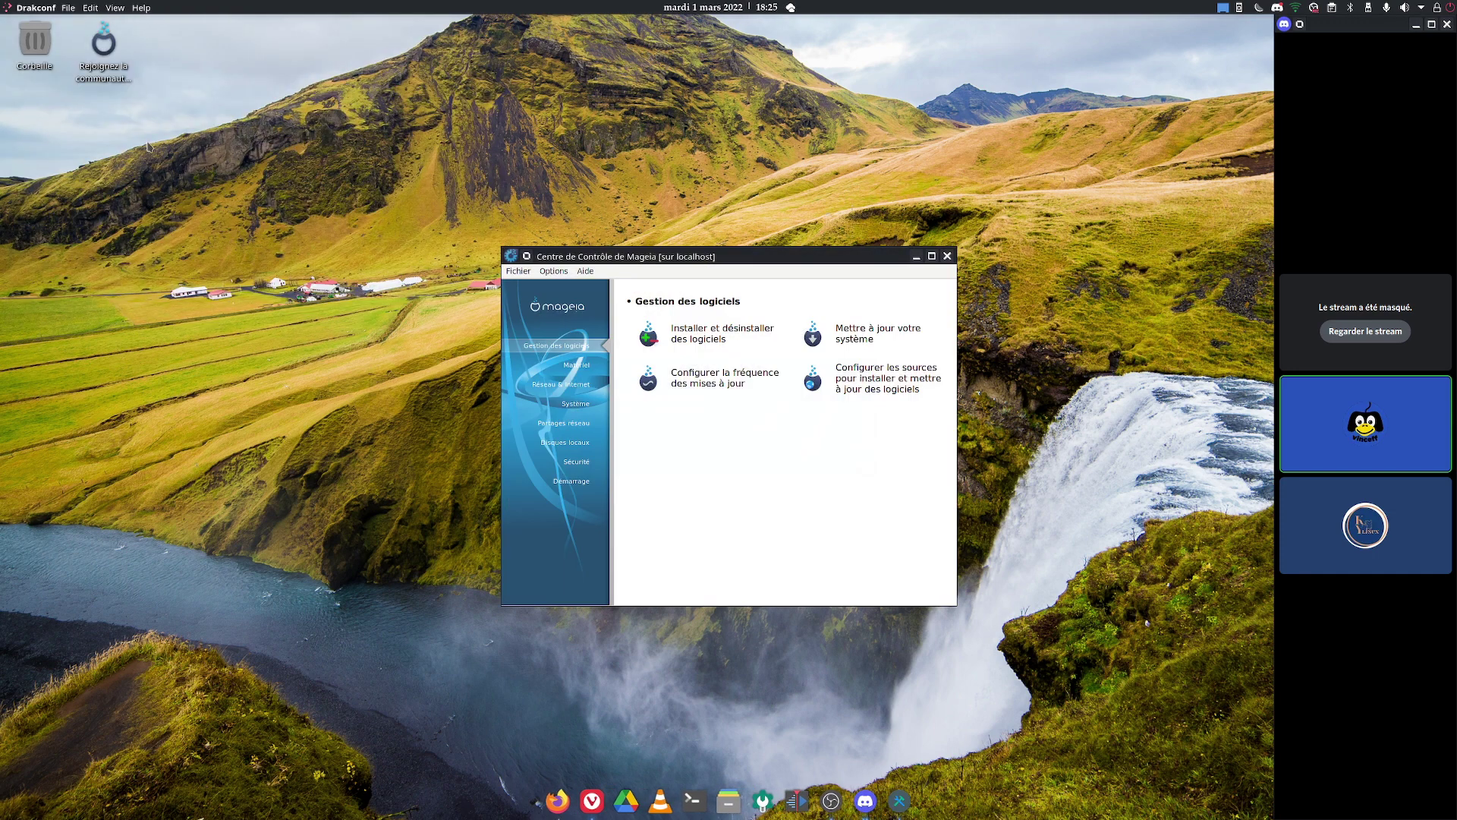
Search the Mageia software manager for flatpak to check its package, and close the Control Center
left_click(711, 334)
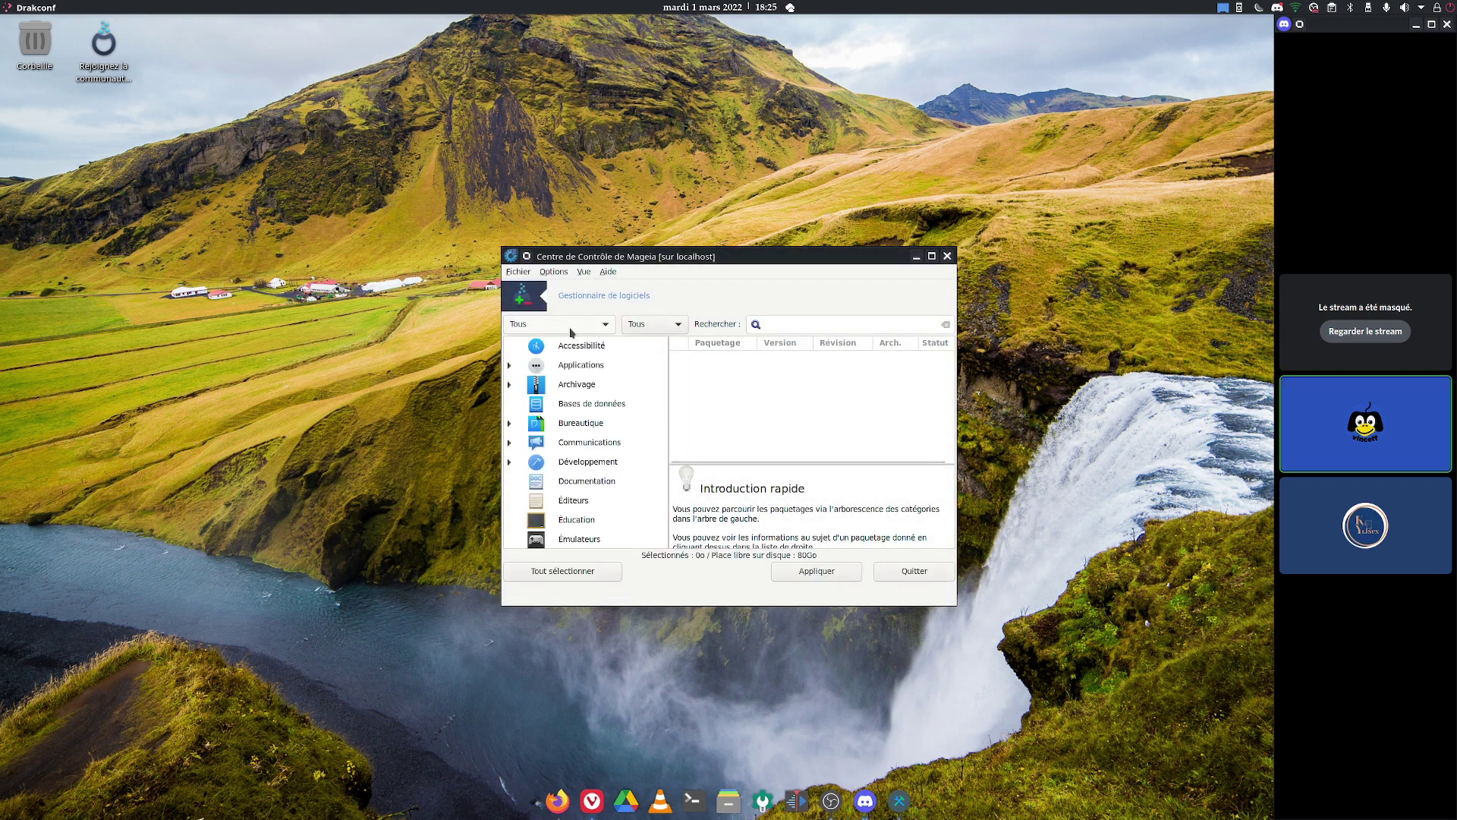
left_click(783, 323)
type("flatpak")
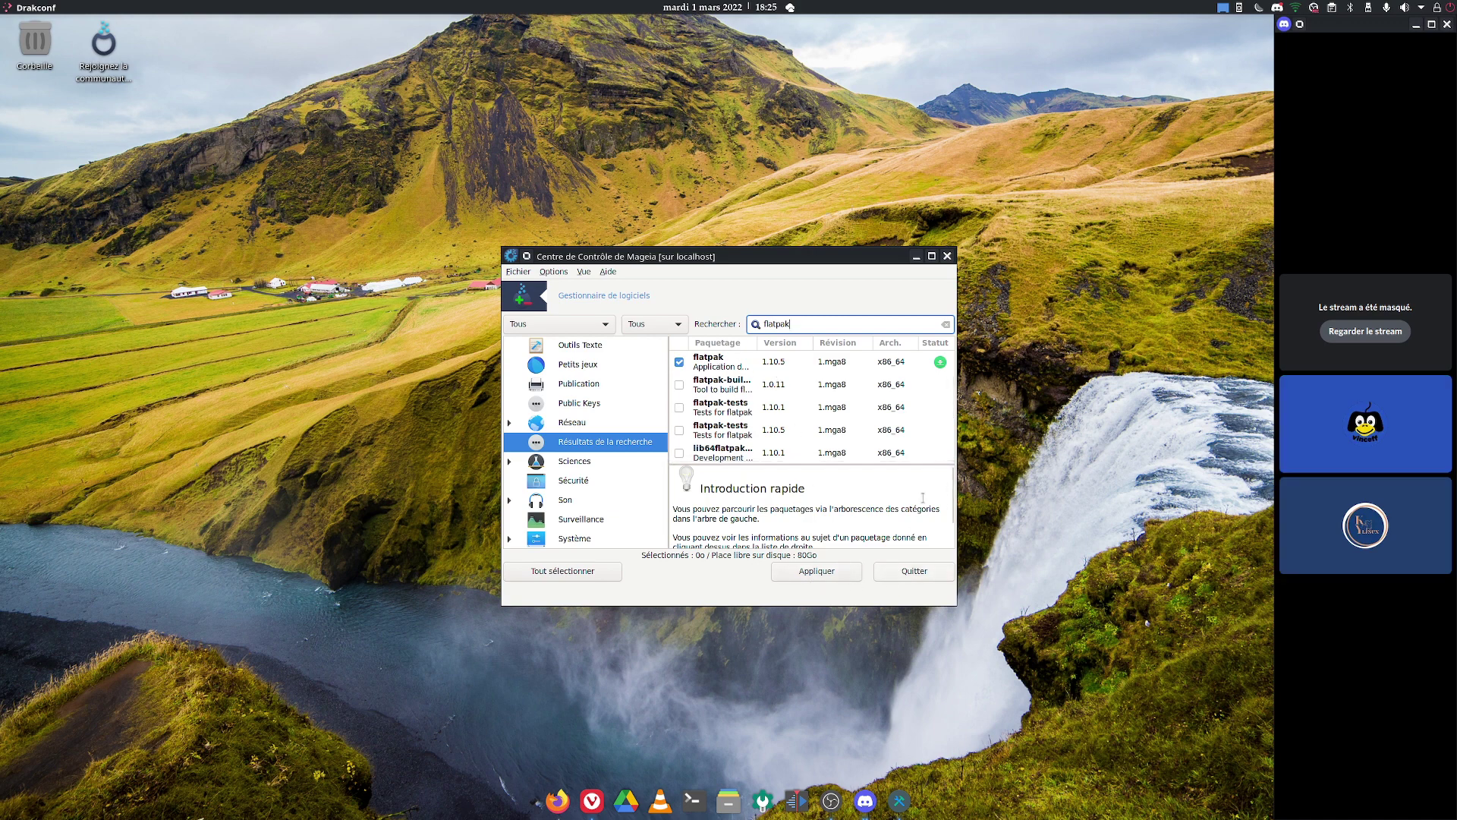
left_click(949, 256)
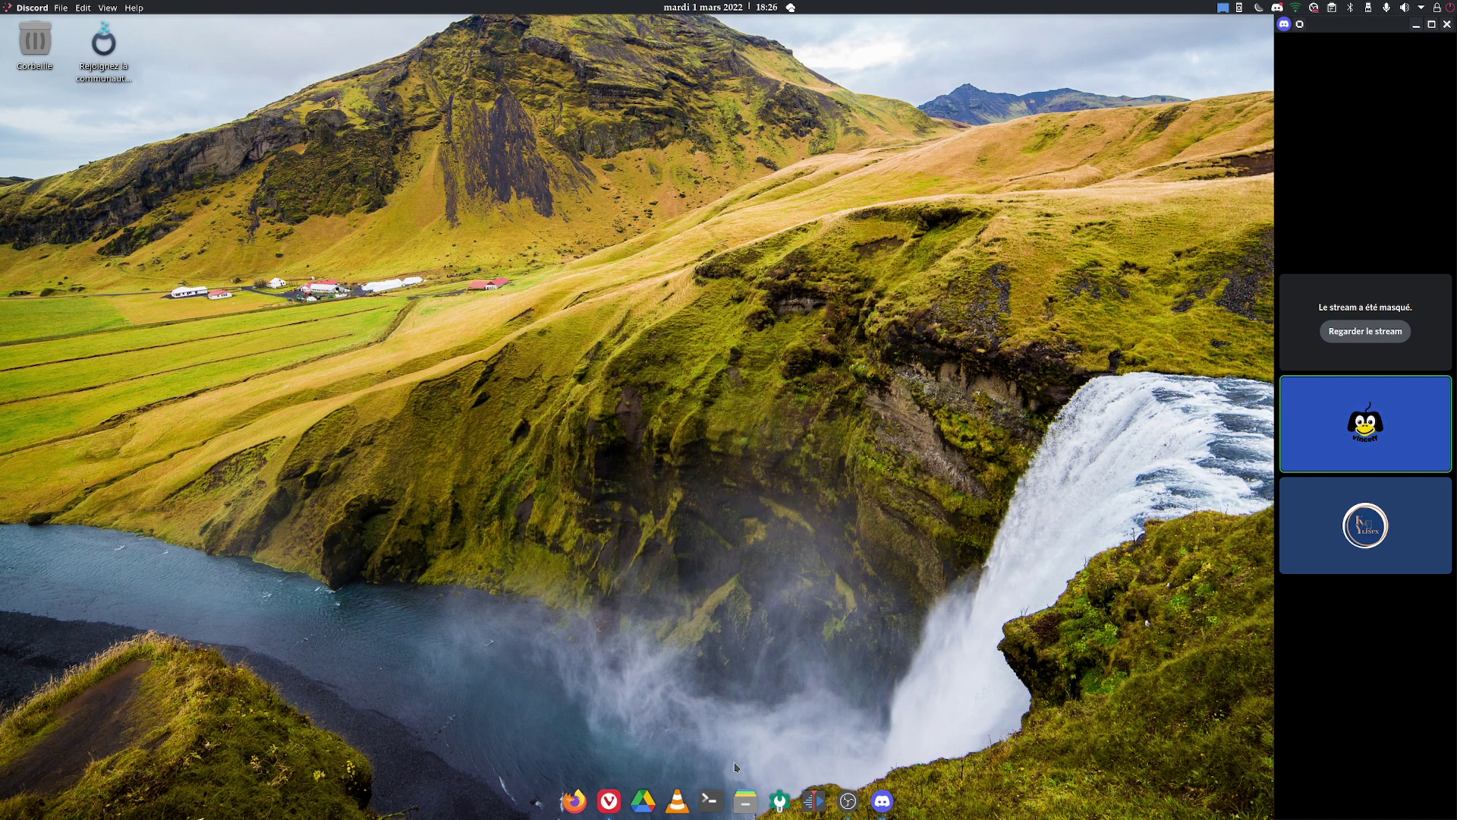
Return to Vivaldi and review the repository name and releases on the Gaming-Flatpak page
left_click(608, 801)
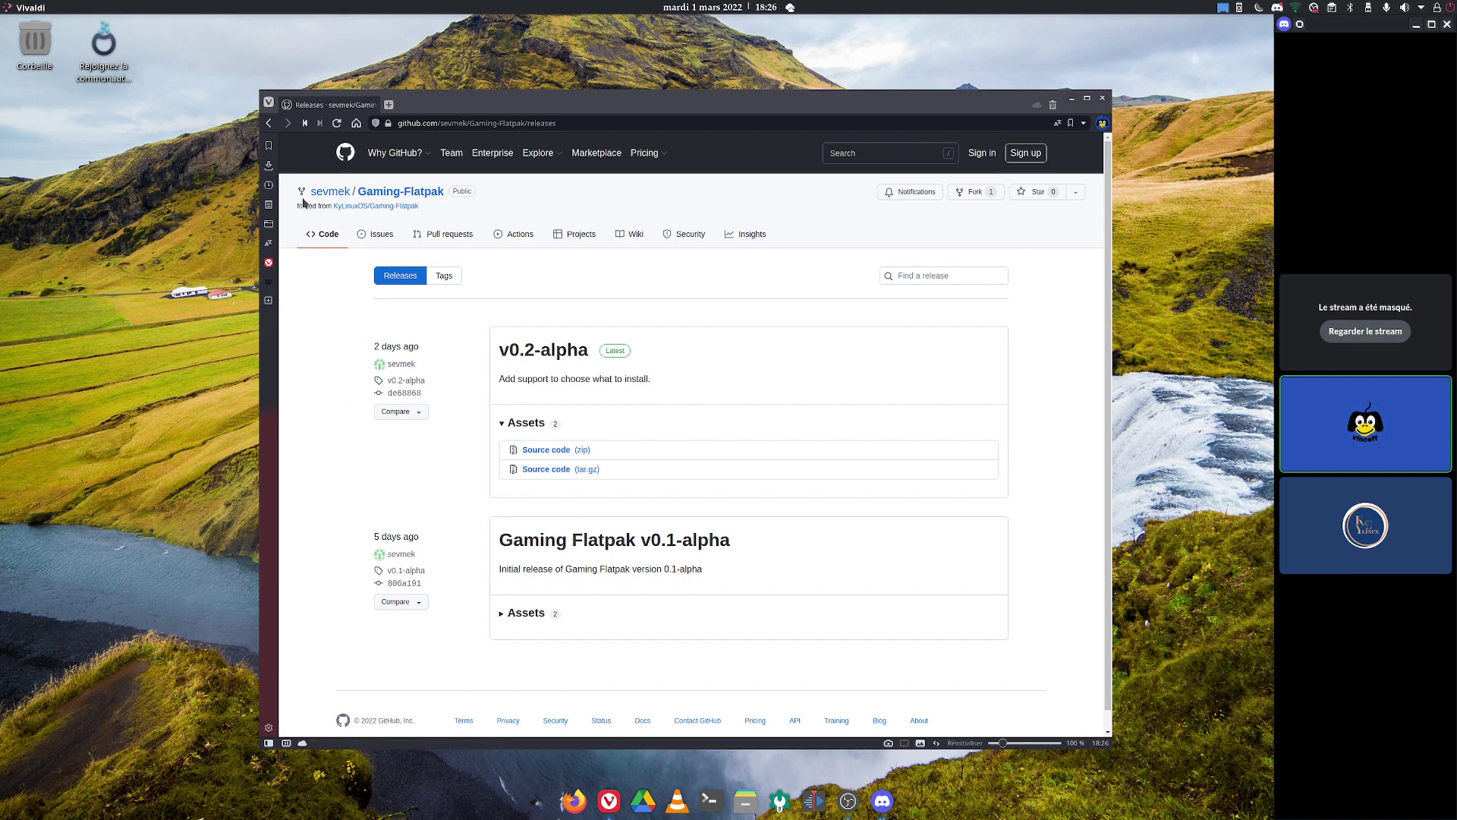
mouse_move(313, 199)
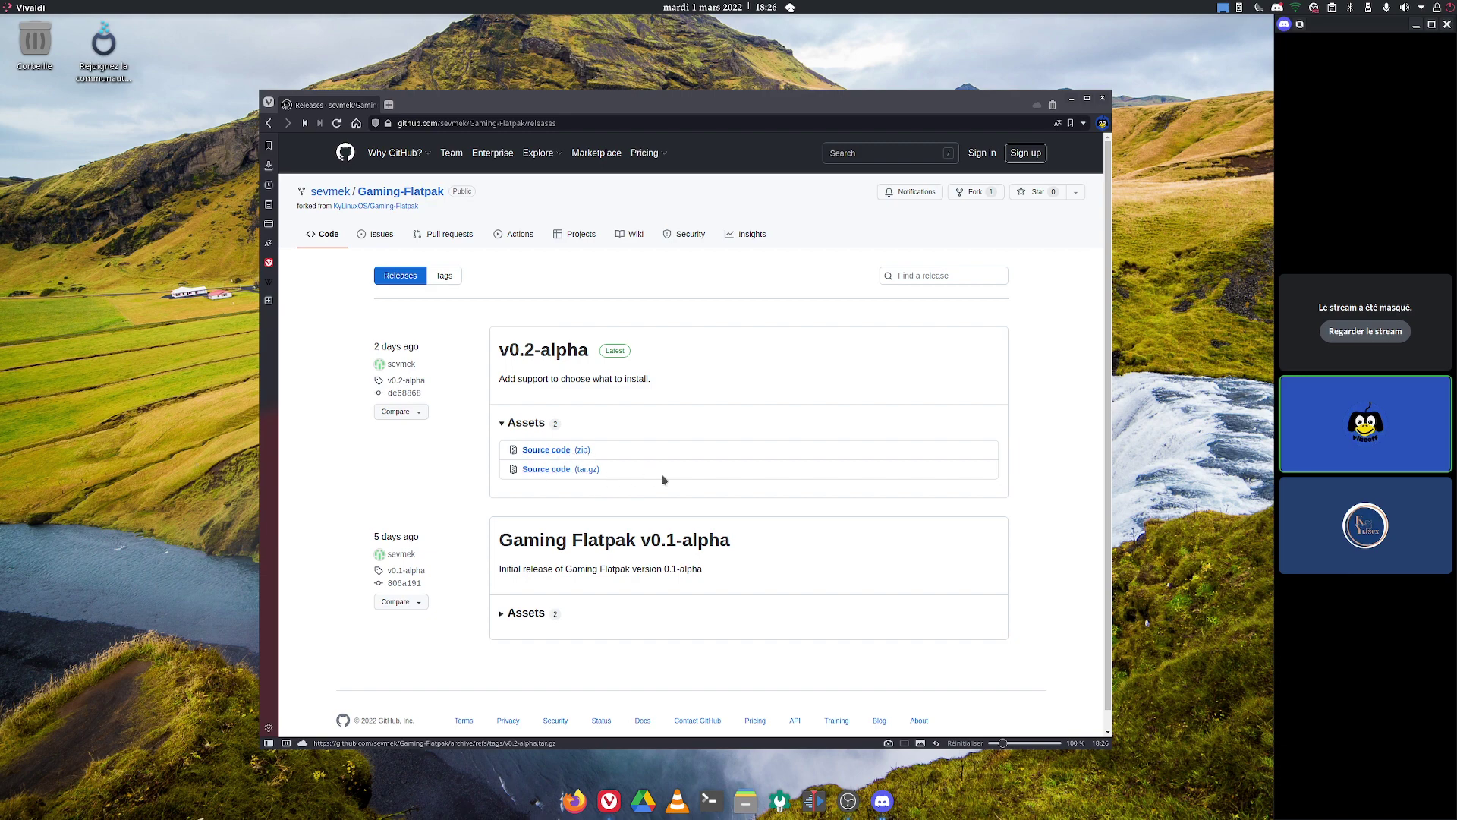
Switch to the Dolphin file manager, close the browser, and open the Gaming-Flatpak-main folder in Téléchargements
left_click(745, 799)
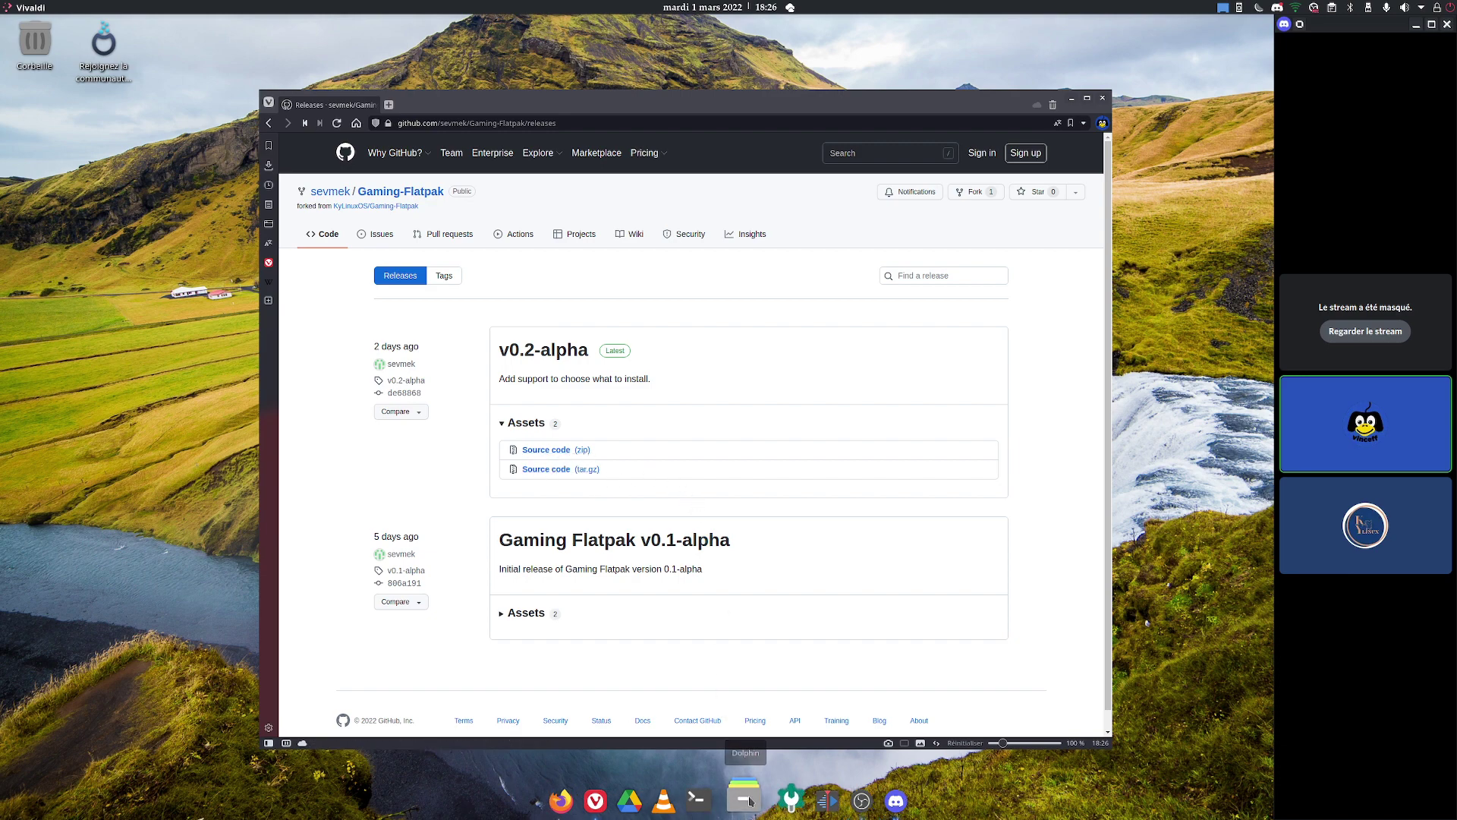
left_click(1103, 98)
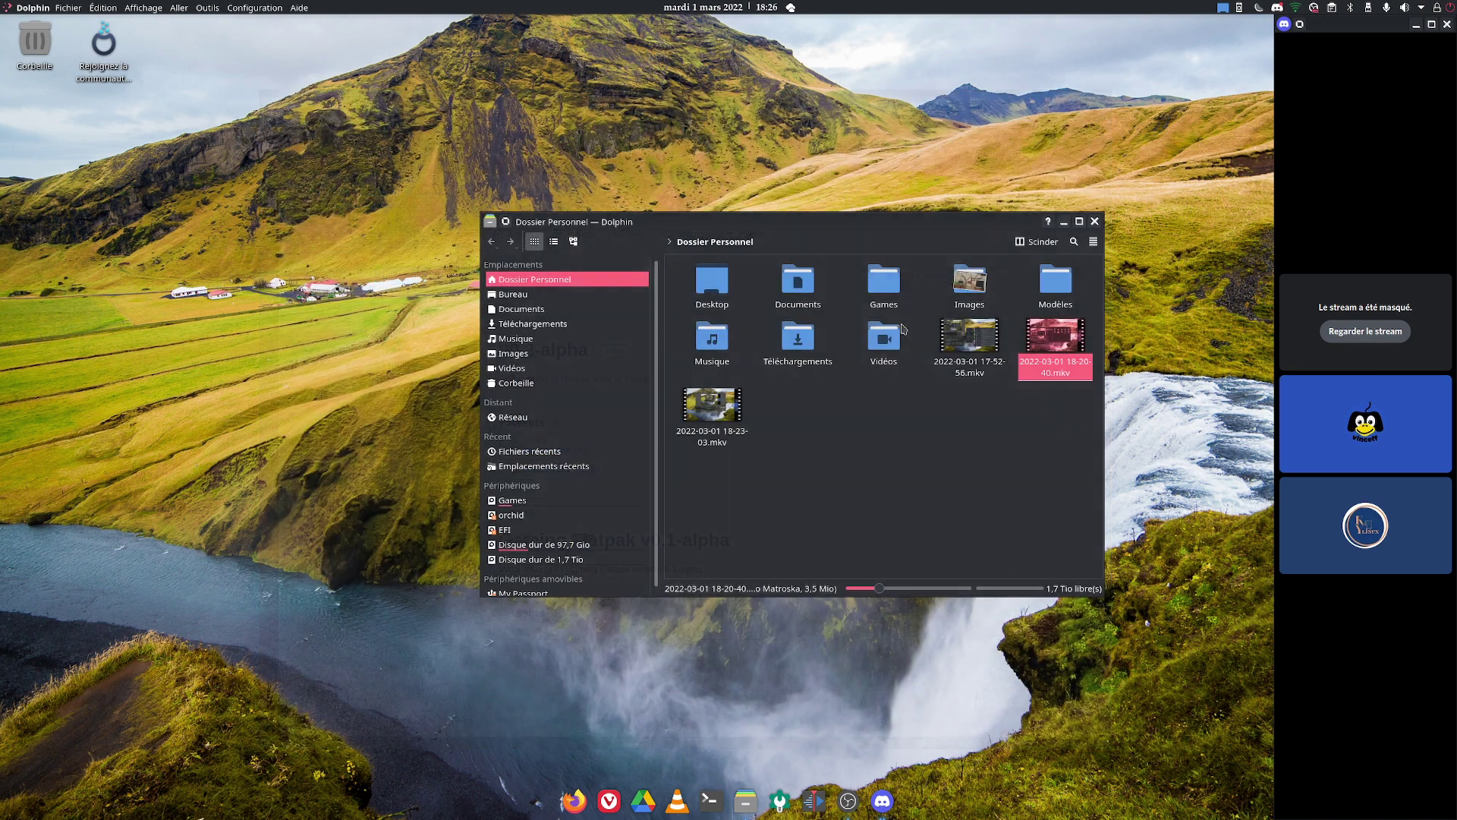
left_click(798, 342)
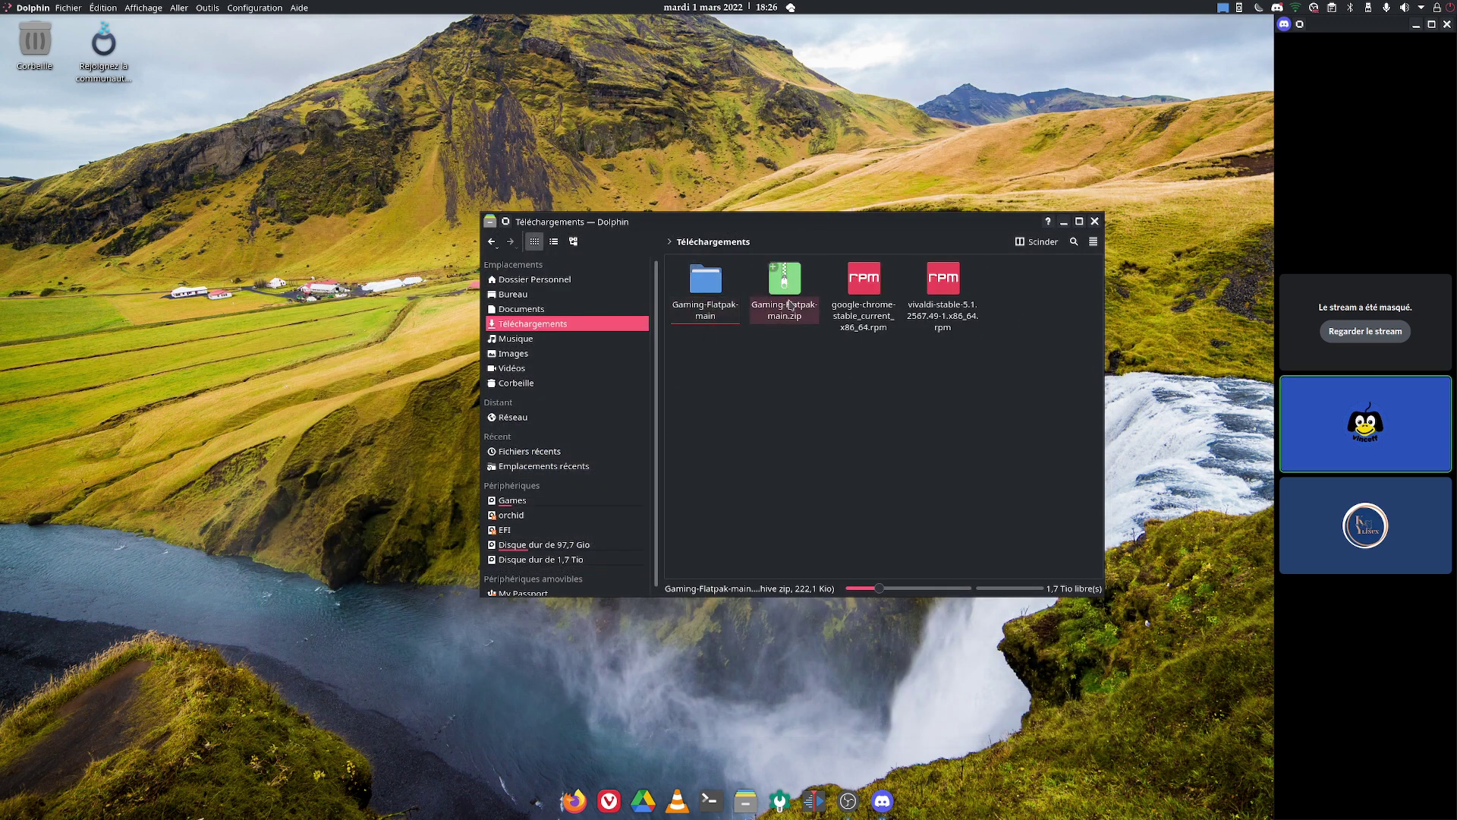
left_click(737, 324)
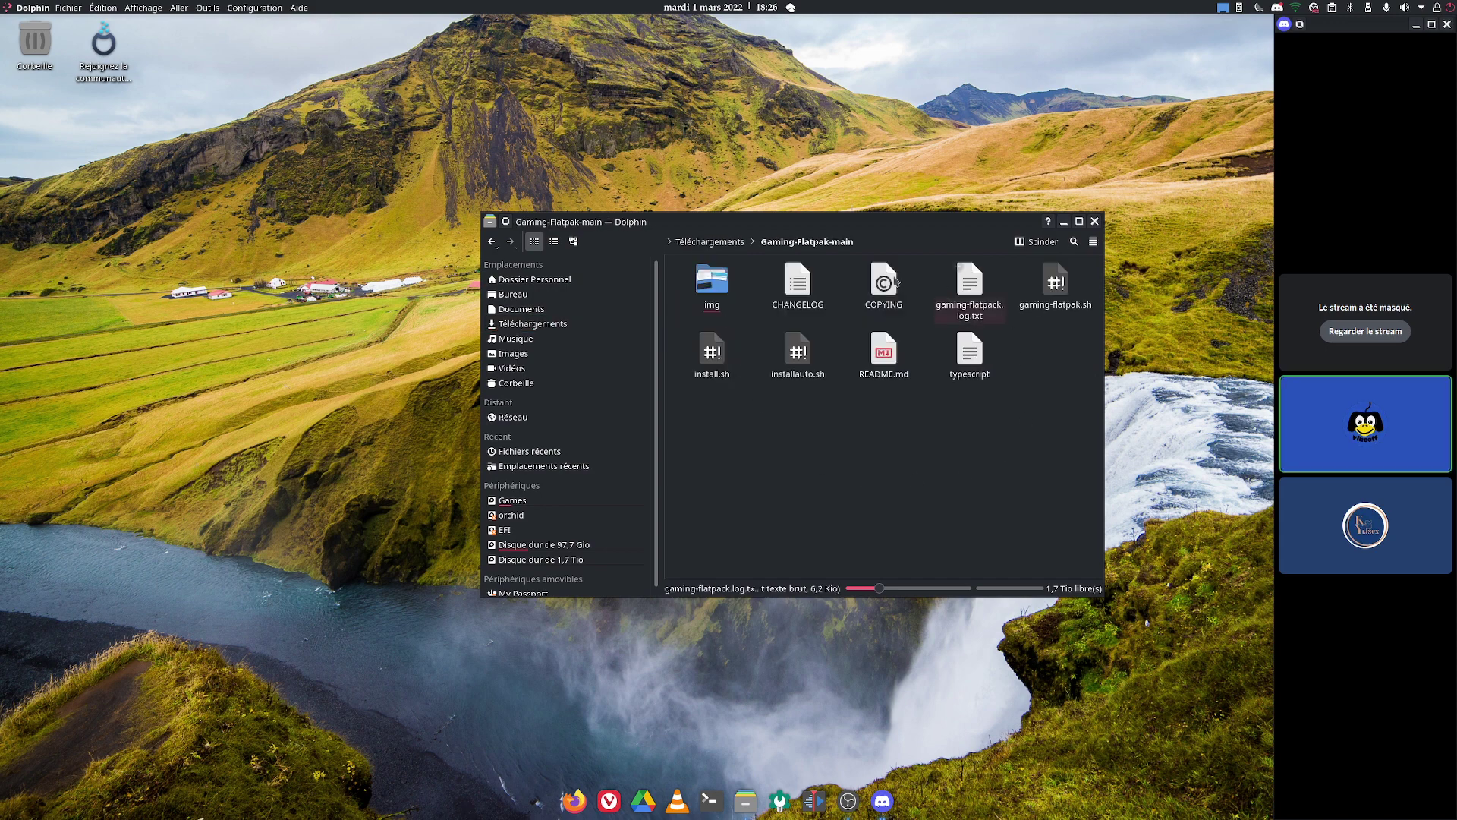
Open a terminal in the Gaming-Flatpak-main folder
right_click(927, 453)
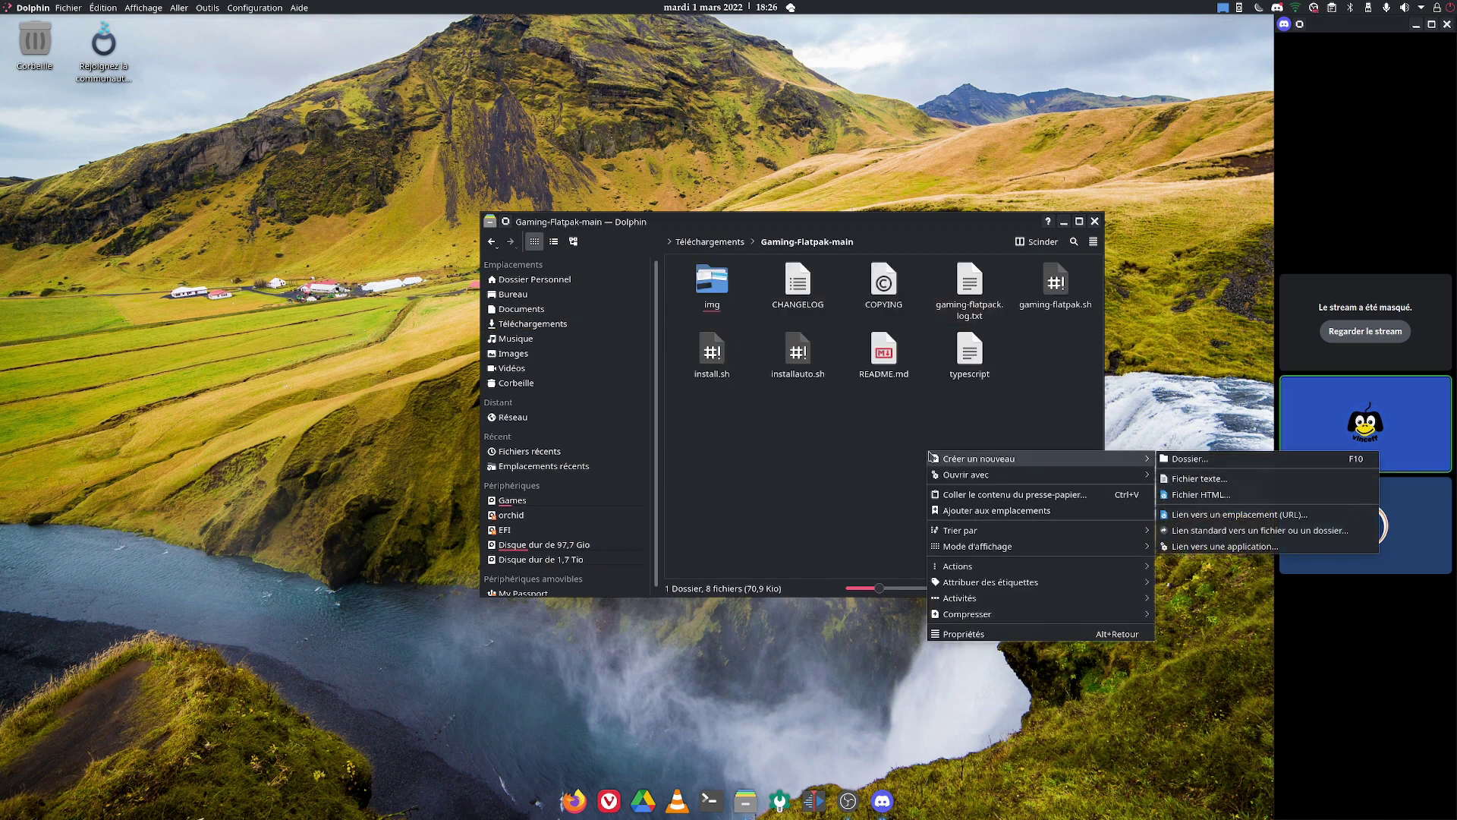
mouse_move(961, 480)
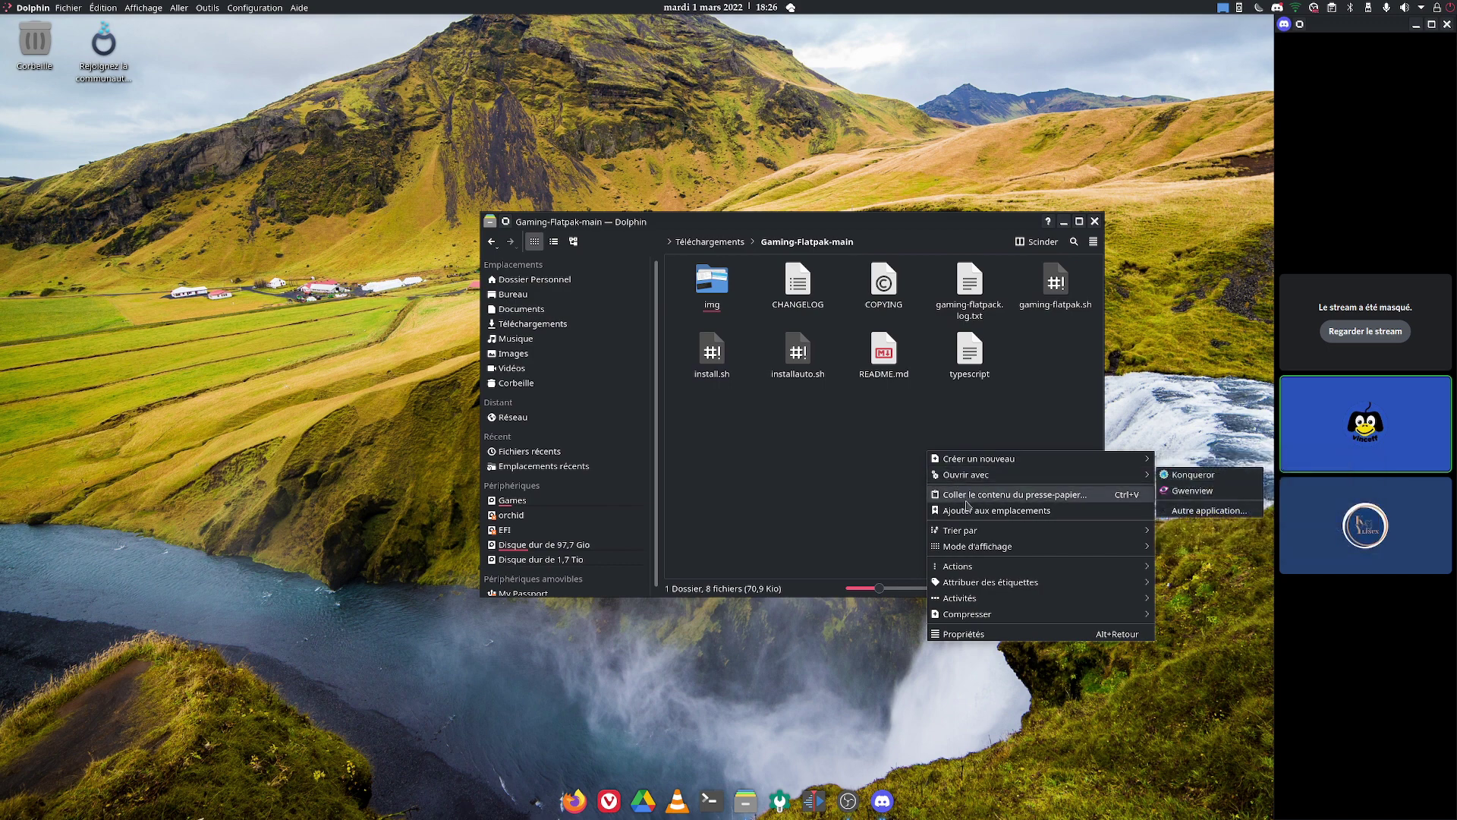
mouse_move(979, 528)
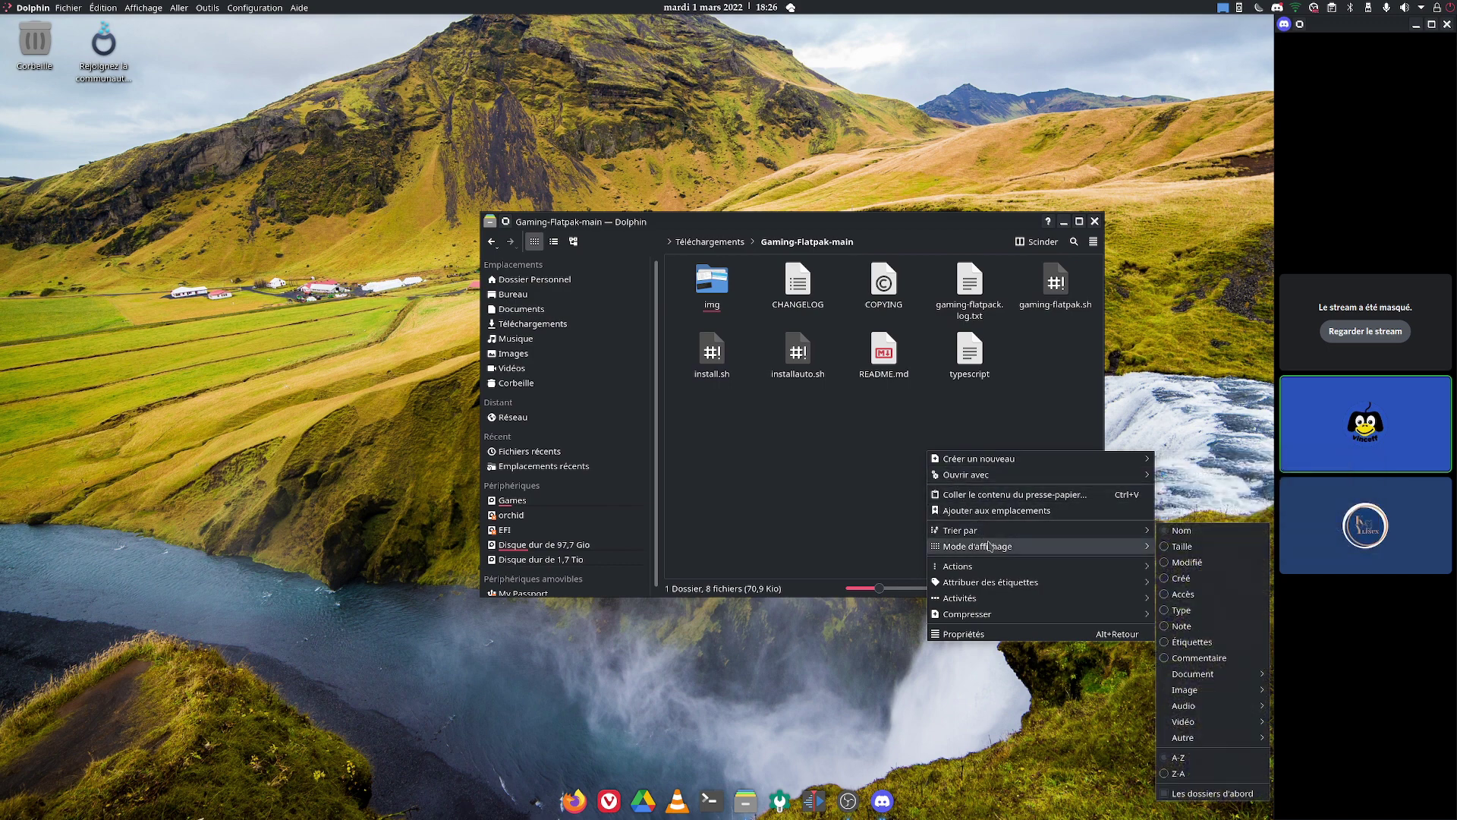
mouse_move(987, 567)
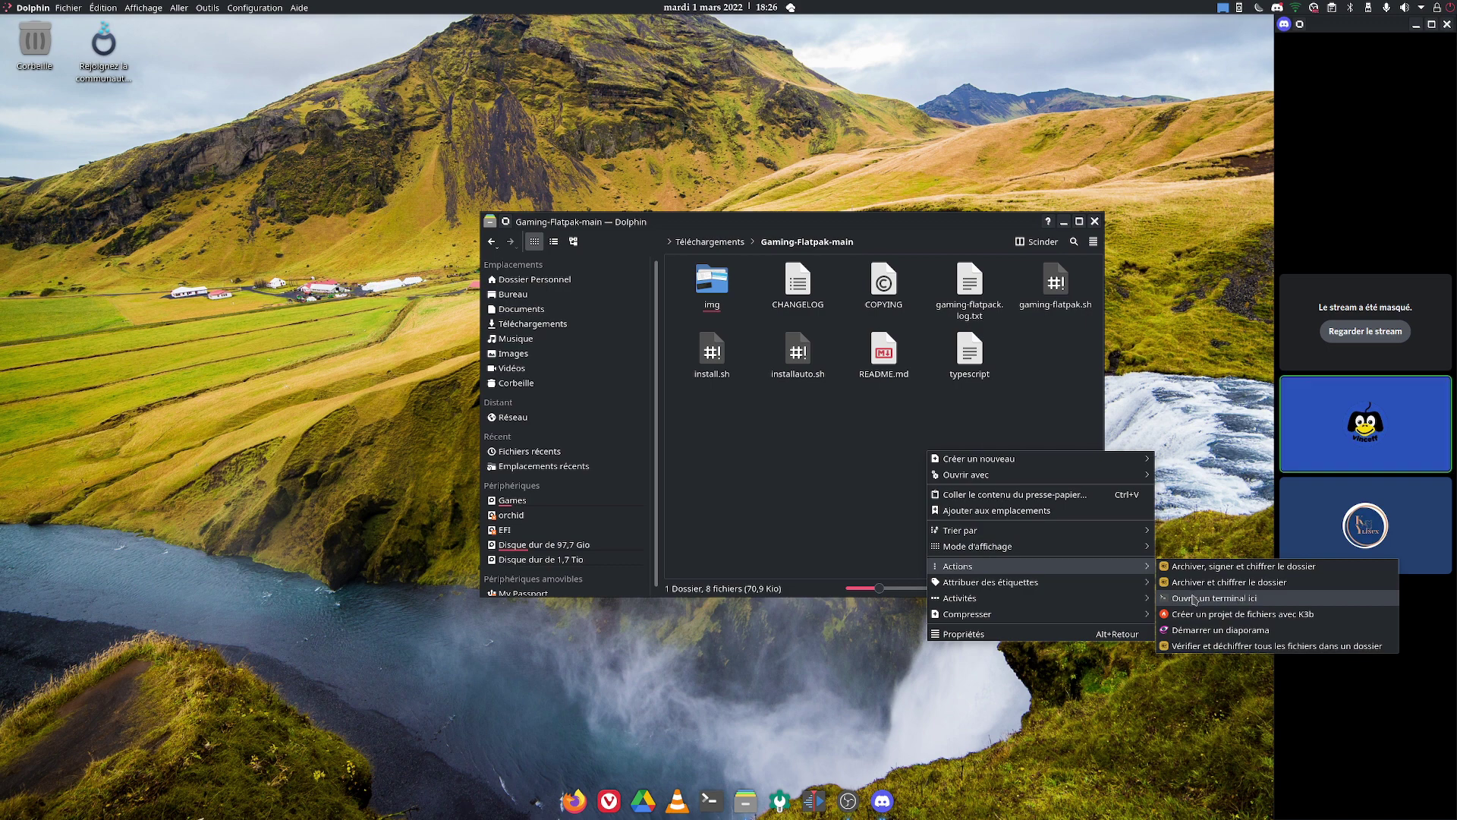
left_click(1194, 599)
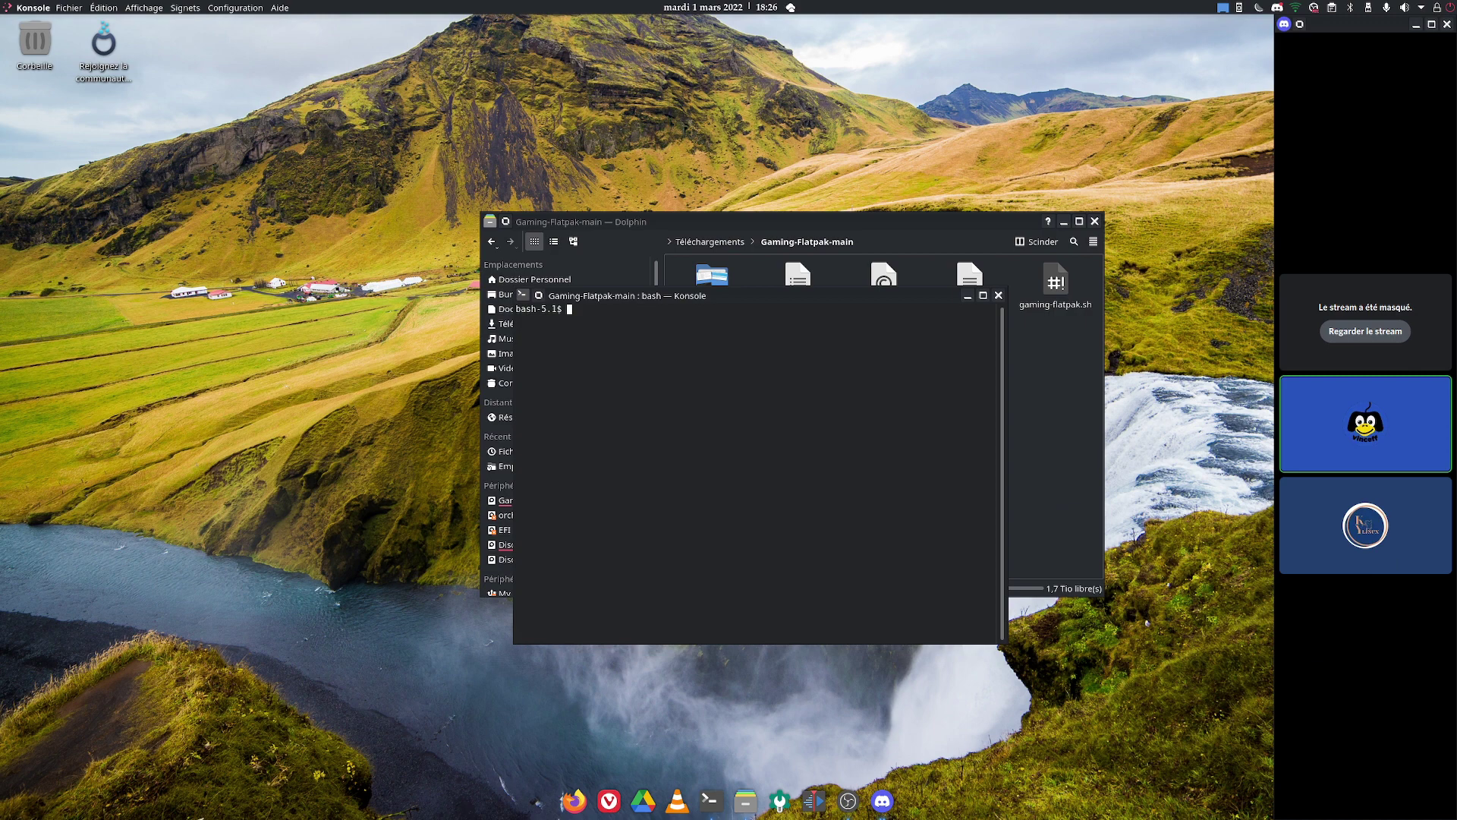
Make the script executable for all users with the command chmod a+x gaming-flatpak.sh
type("chmod a+x gamin")
key("Tab")
key("Tab")
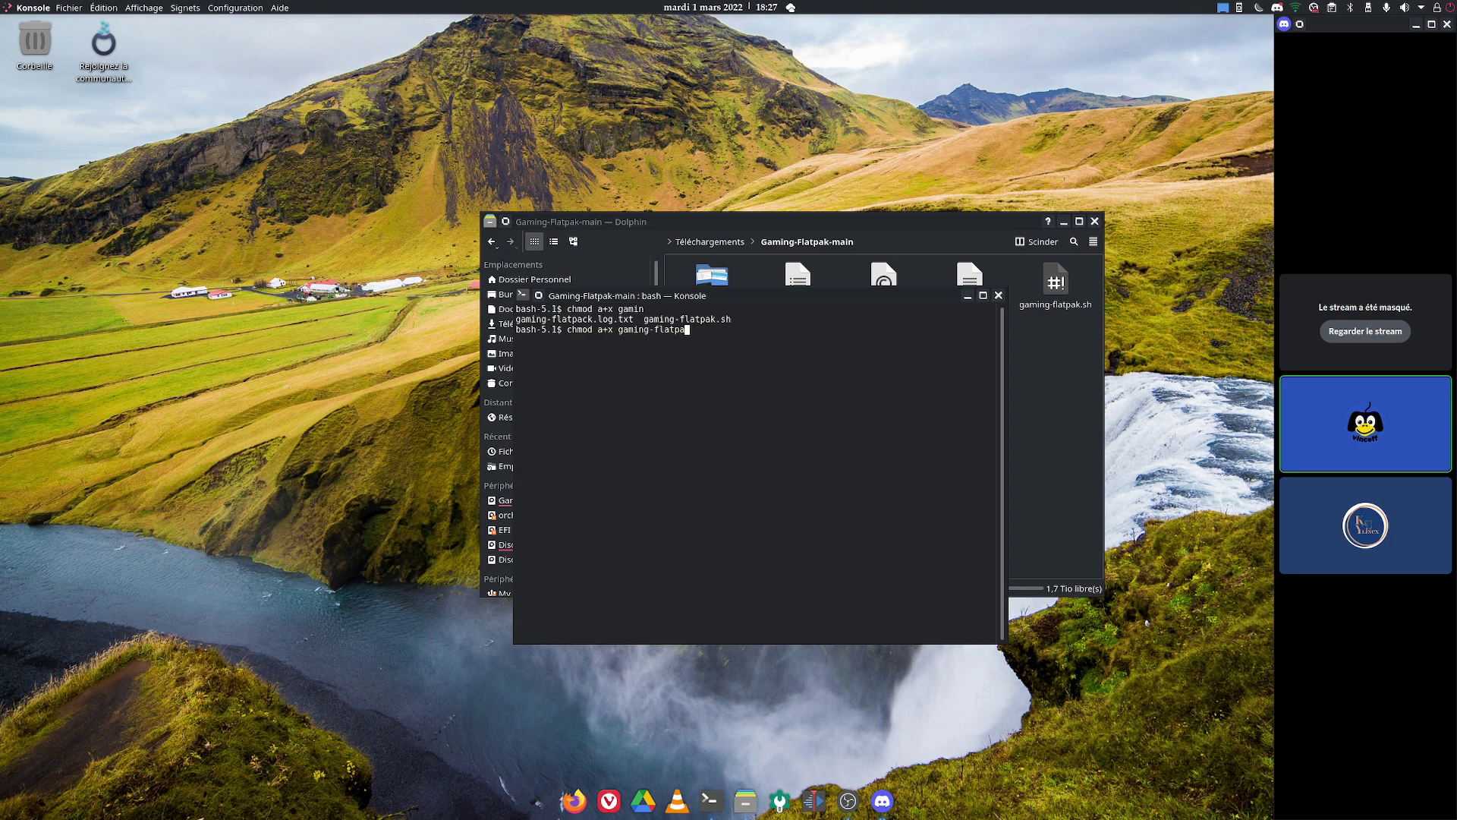
type("k.sh")
key("Return")
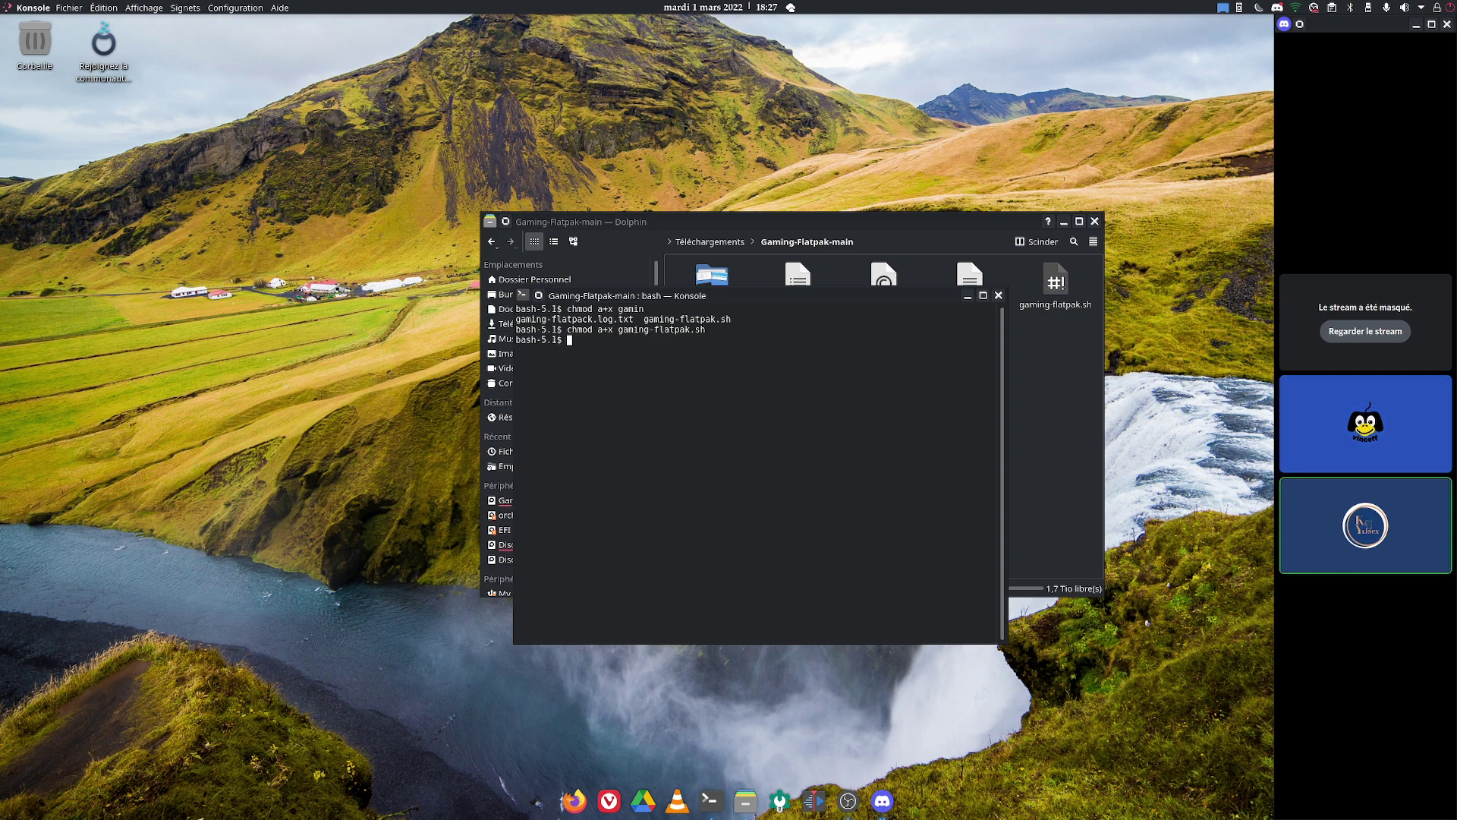
Run the gaming-flatpak.sh script from the current folder in the terminal
type("./")
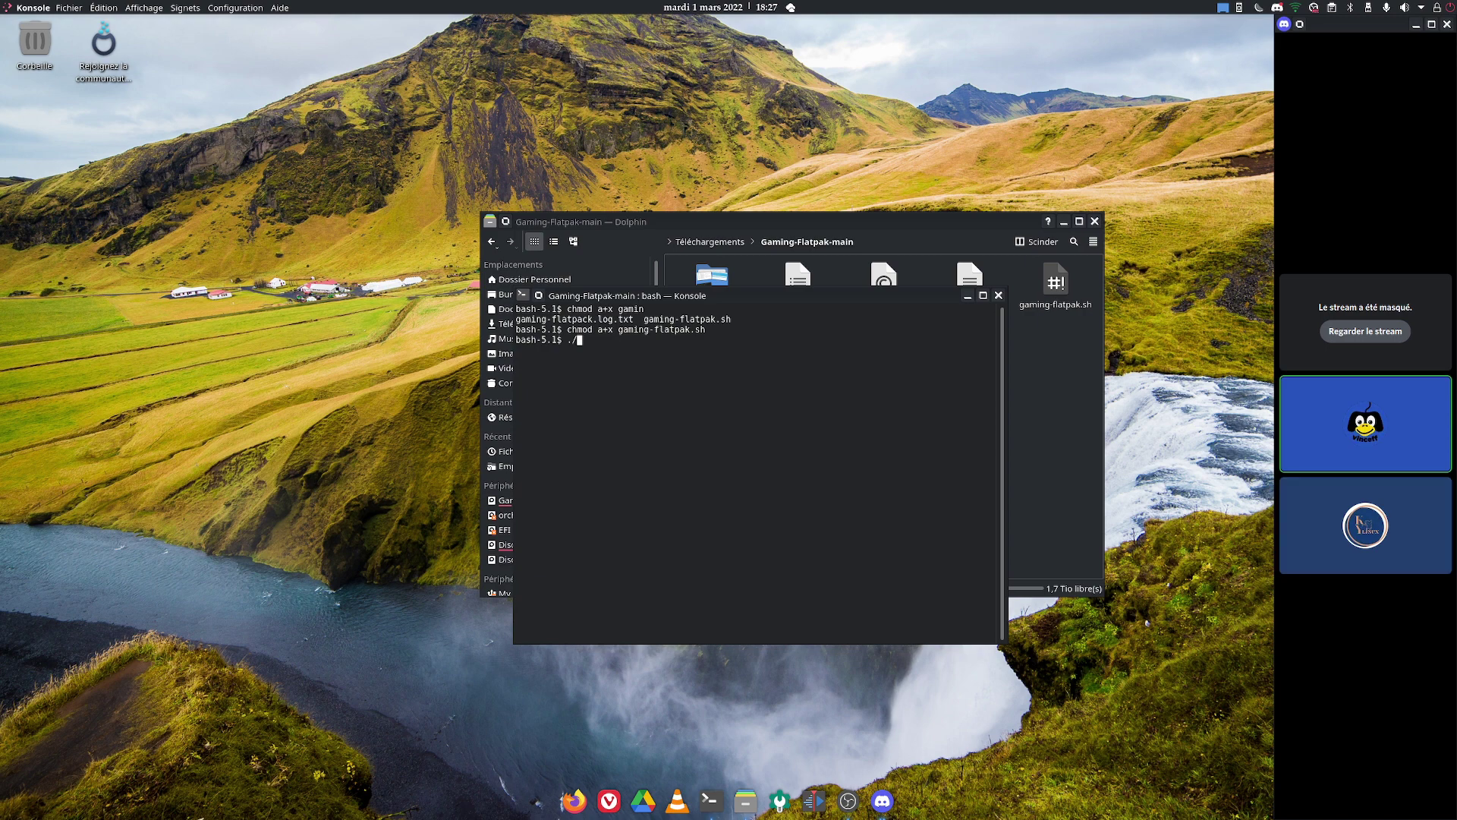
type("gam")
type("ing")
key("Tab")
key("Return")
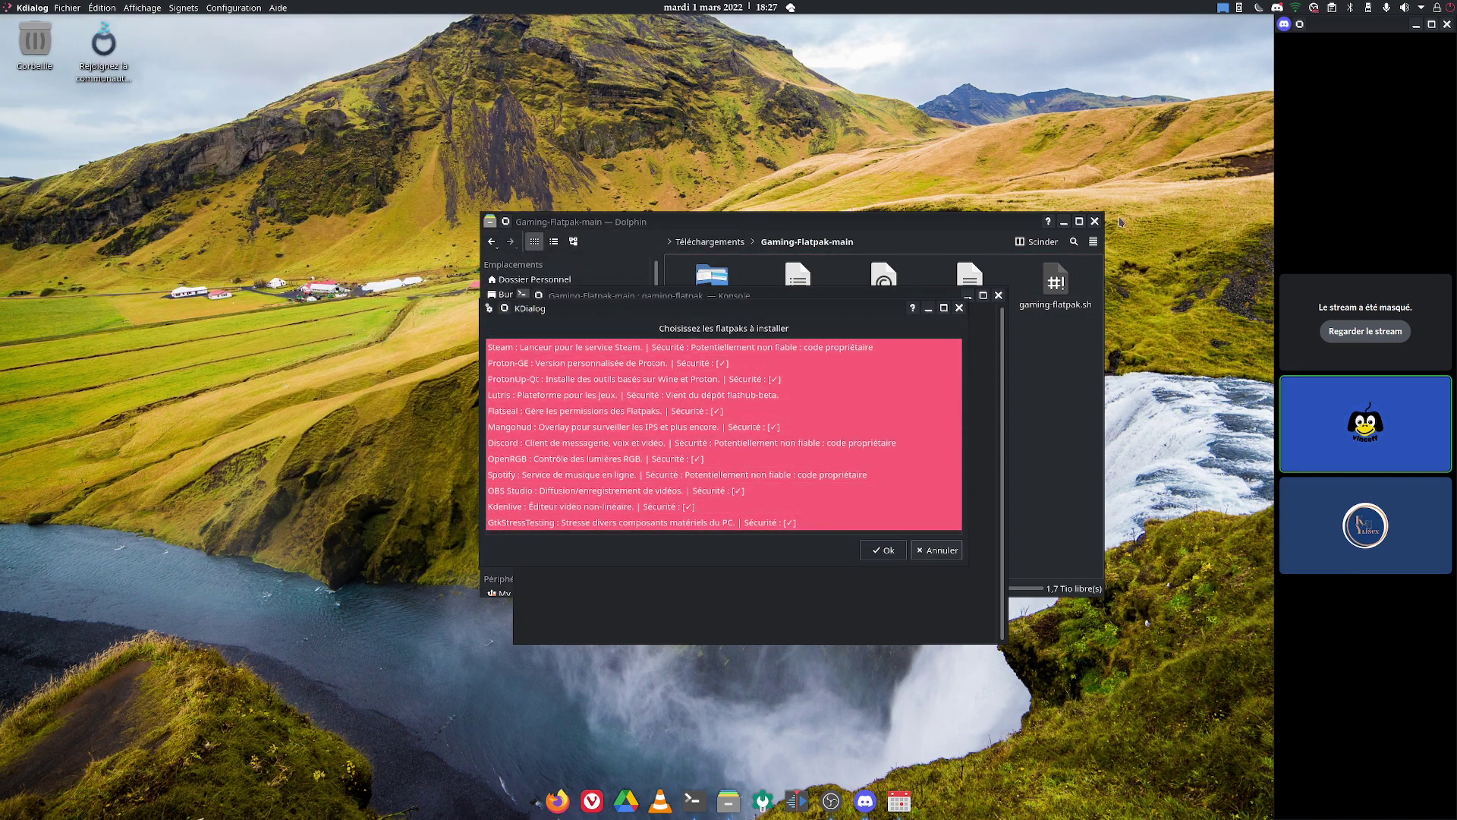
Close the Dolphin window and minimize the terminal behind the flatpak selection dialog
left_click(1095, 220)
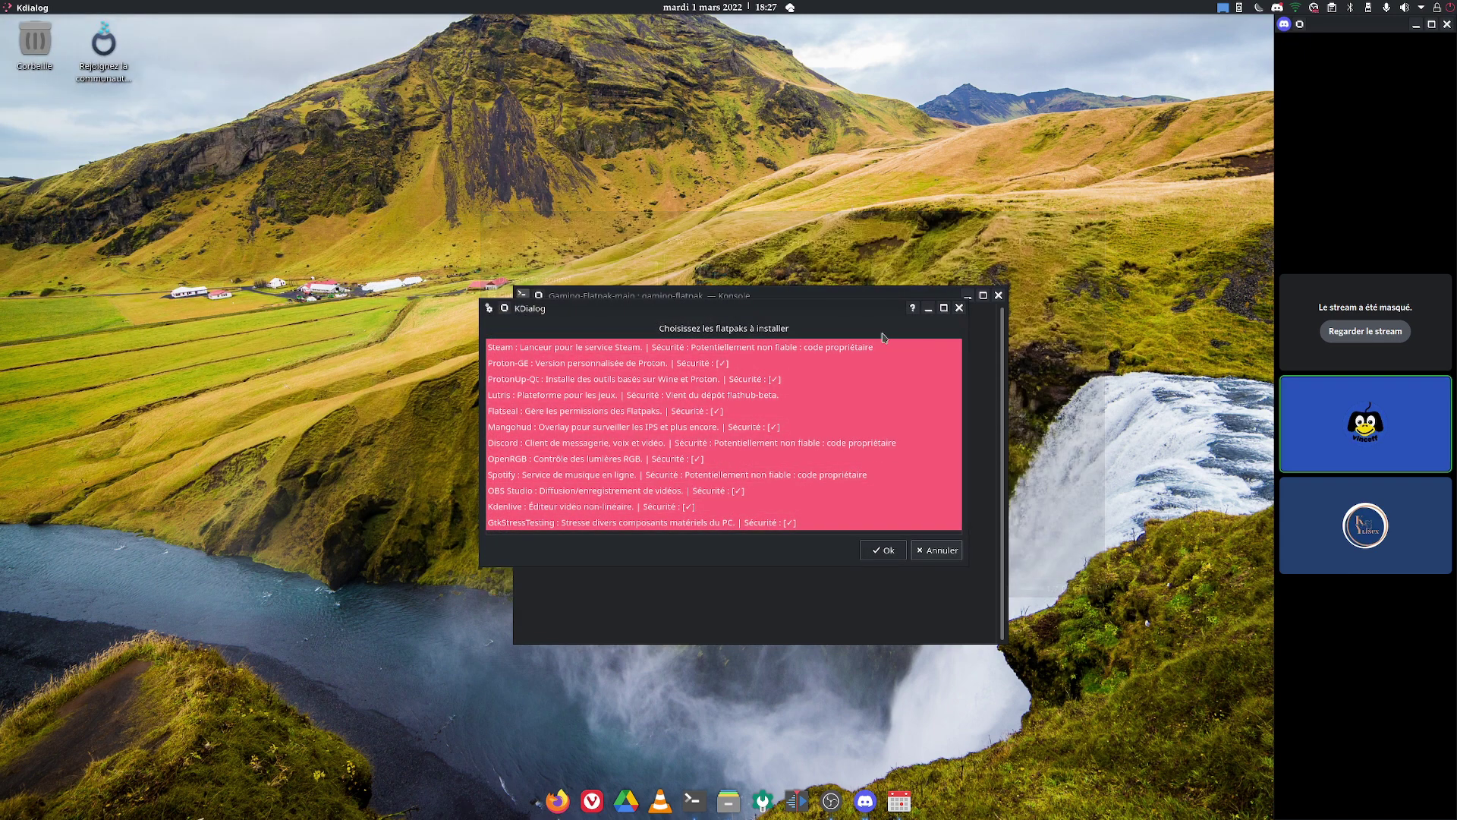
left_click(967, 295)
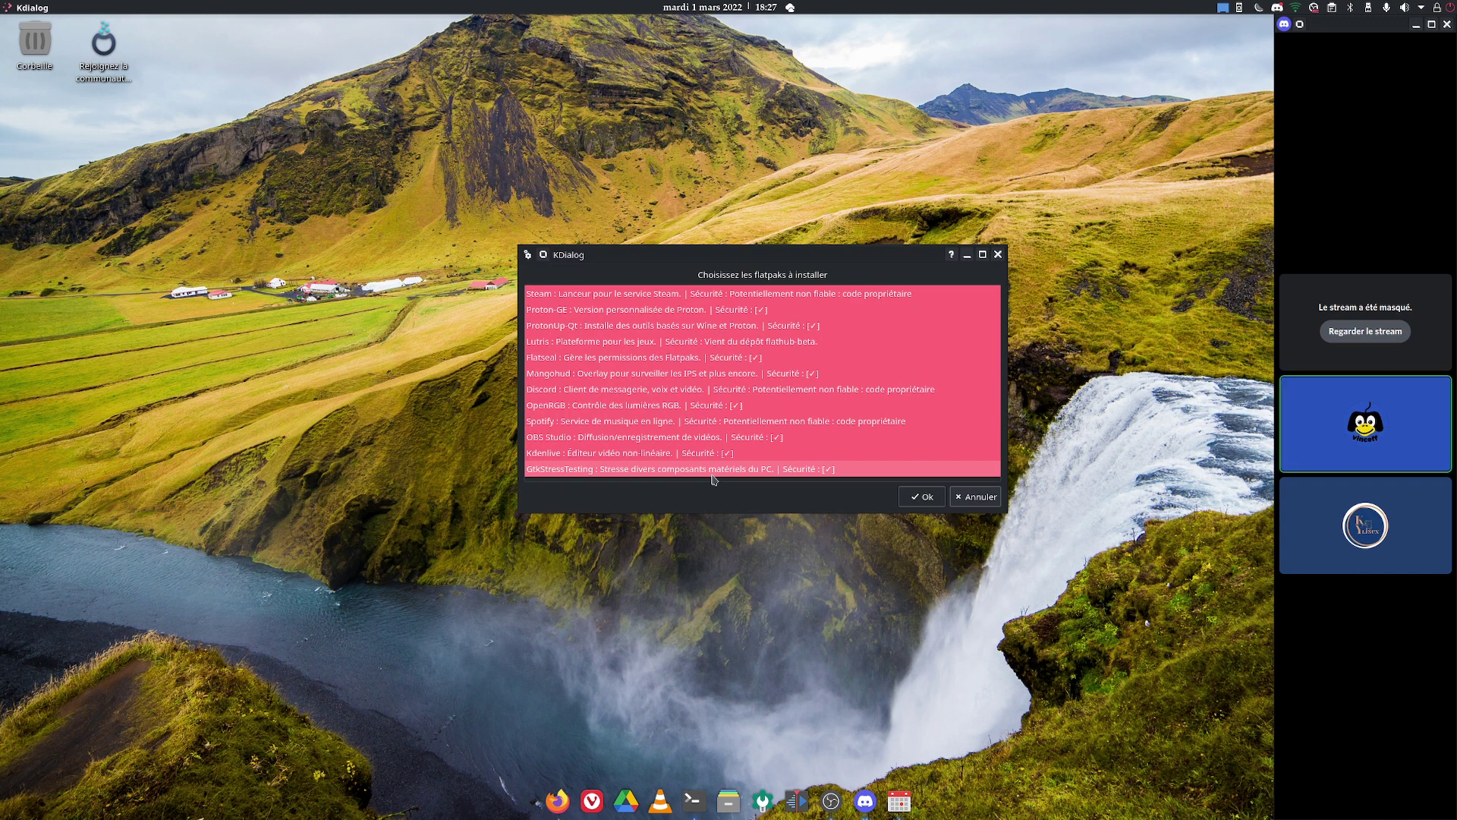
Deselect every flatpak in the installation list except Spotify
left_click(665, 294)
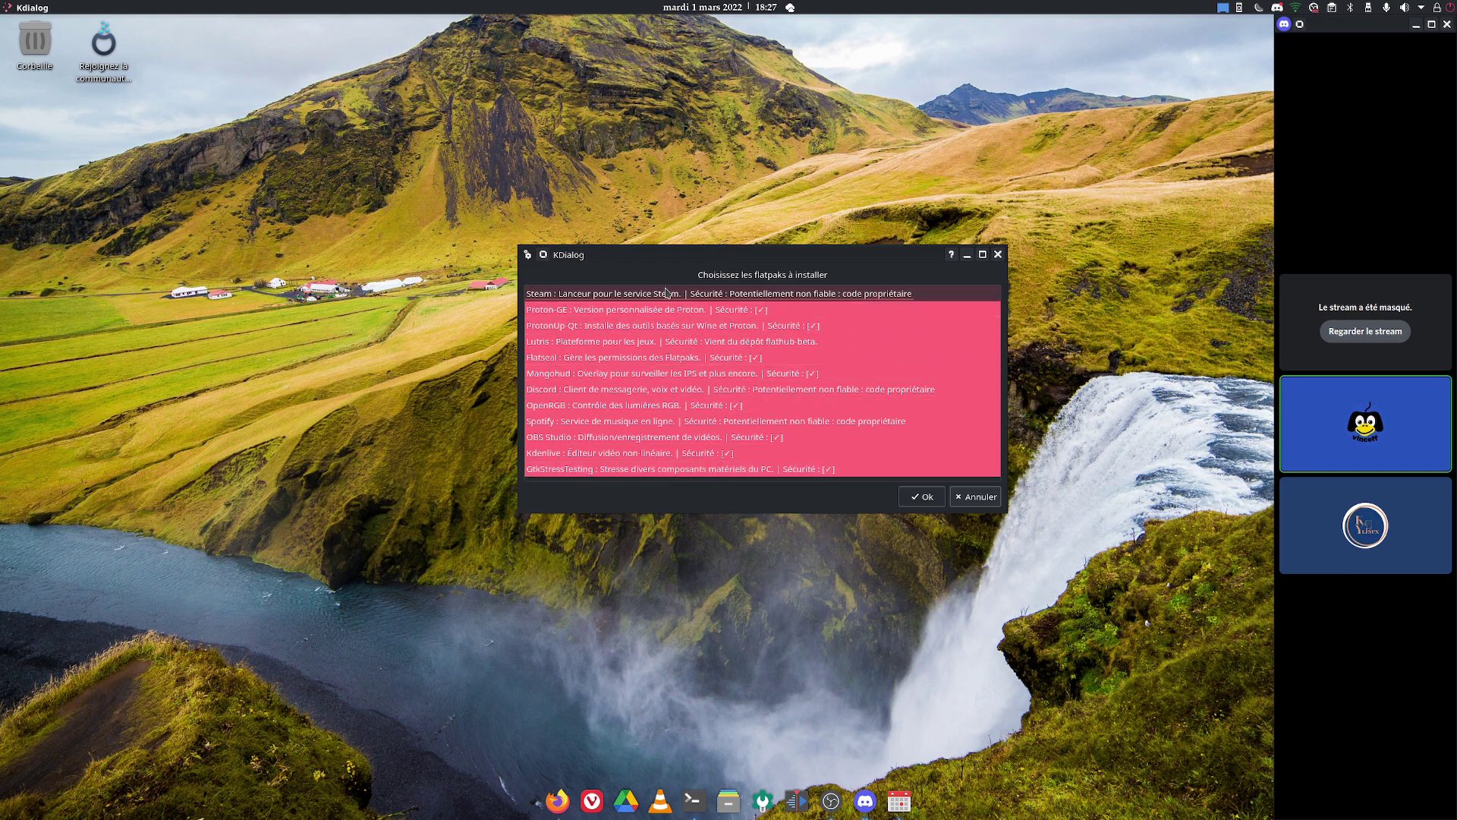
left_click(657, 311)
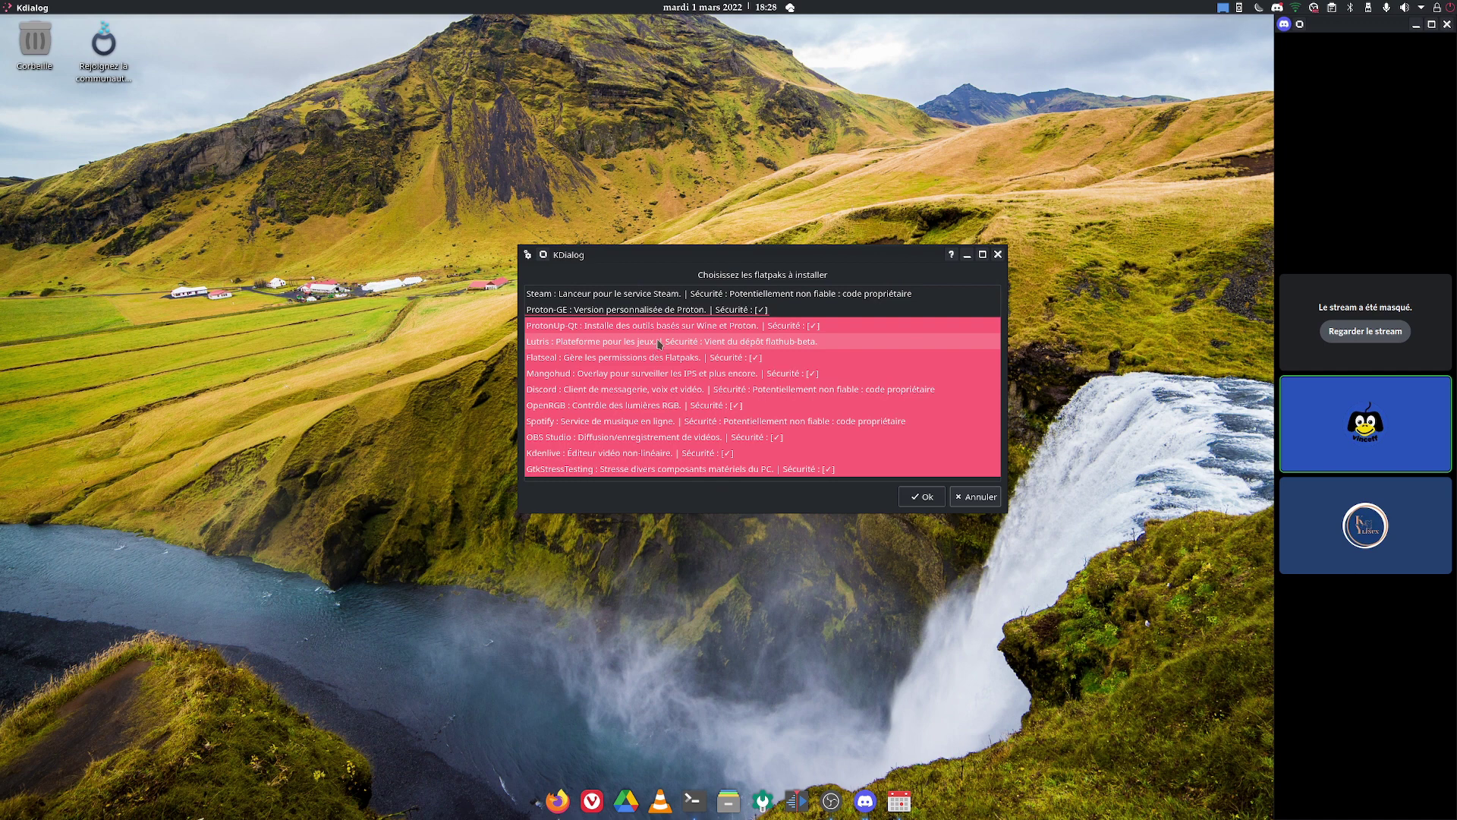
left_click(657, 326)
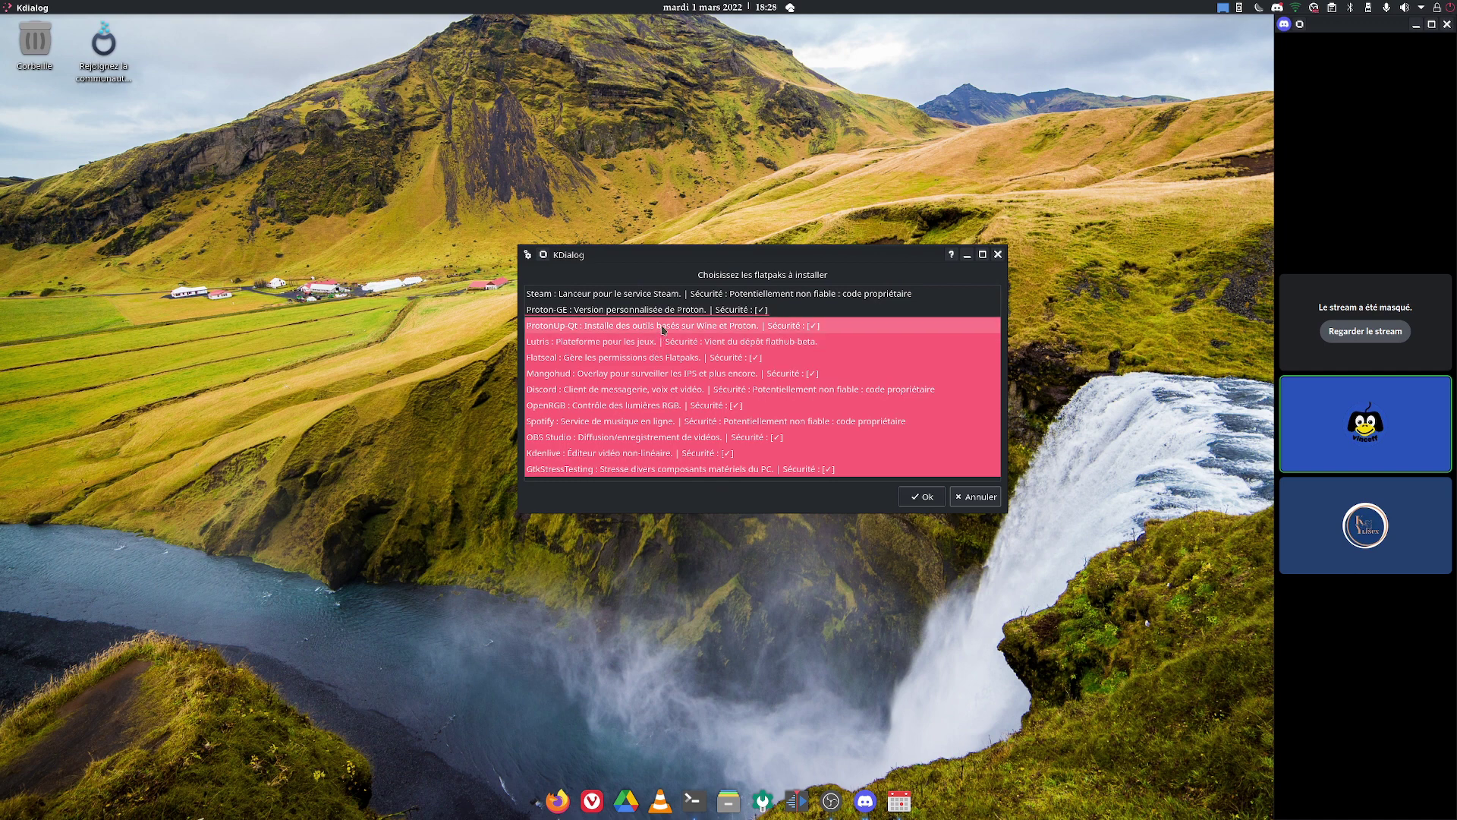
left_click(763, 343)
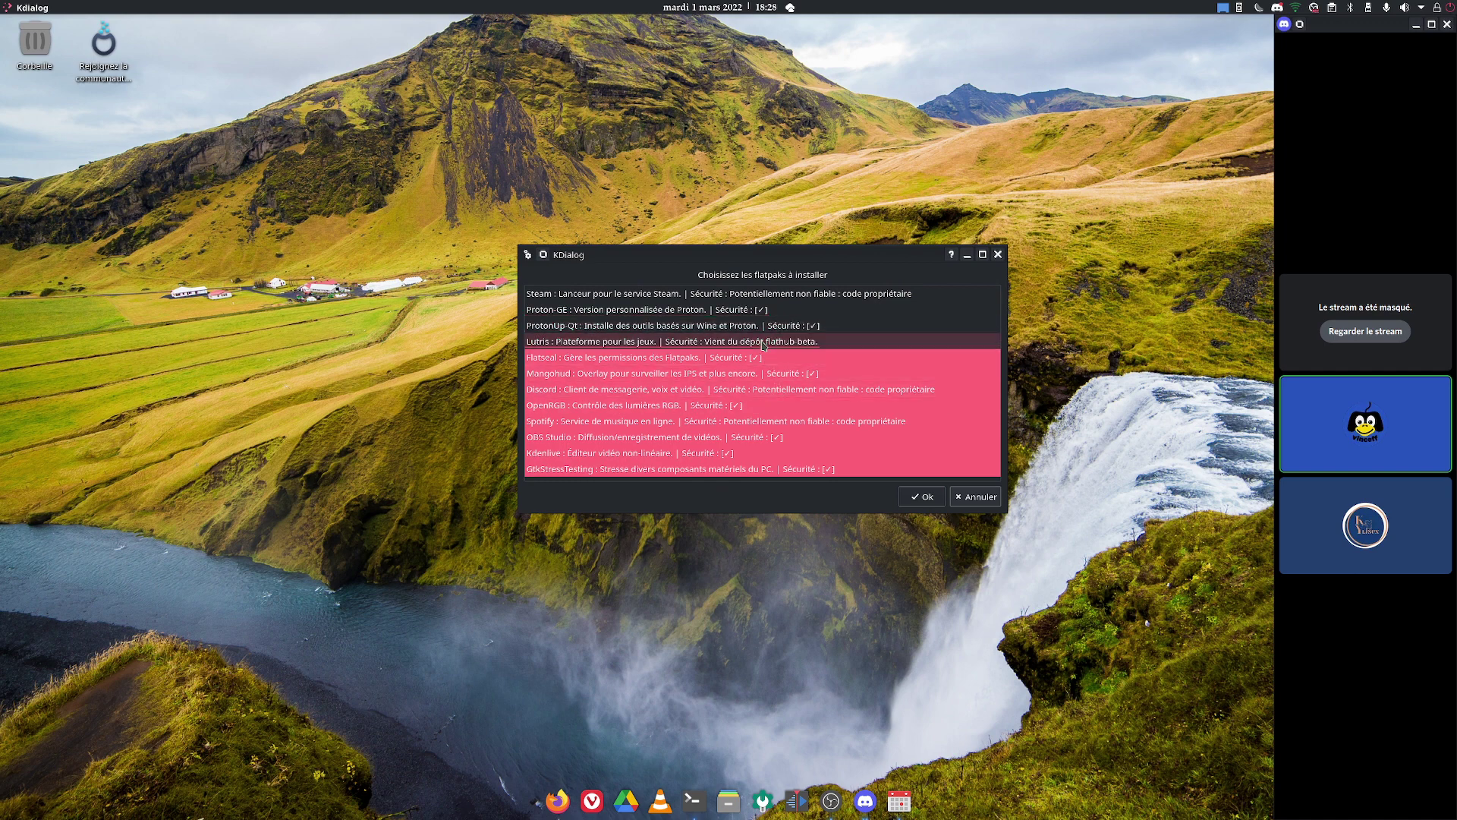
left_click(729, 358)
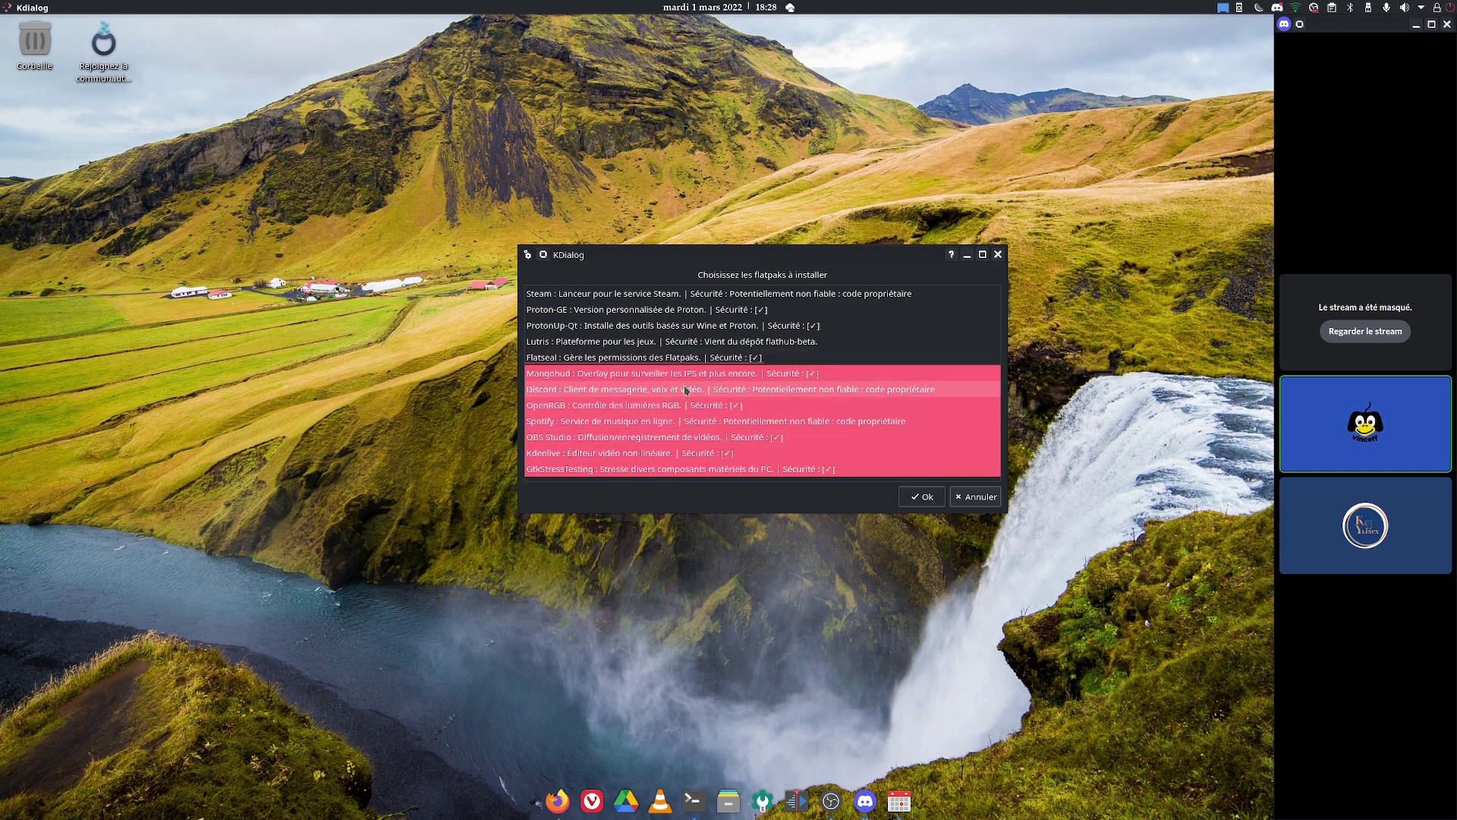
left_click(684, 376)
left_click(681, 391)
left_click(672, 407)
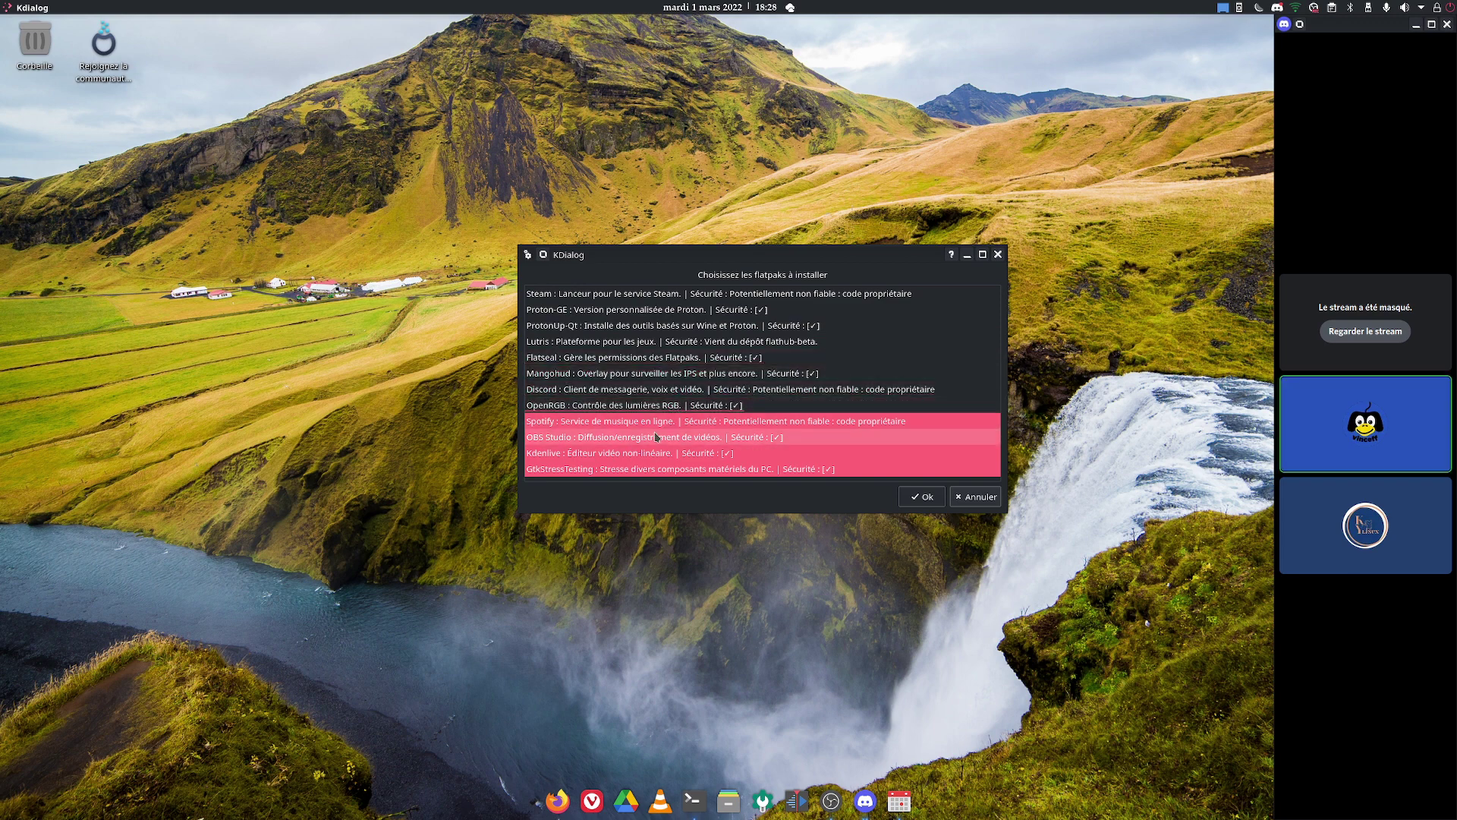
left_click(655, 438)
left_click(651, 454)
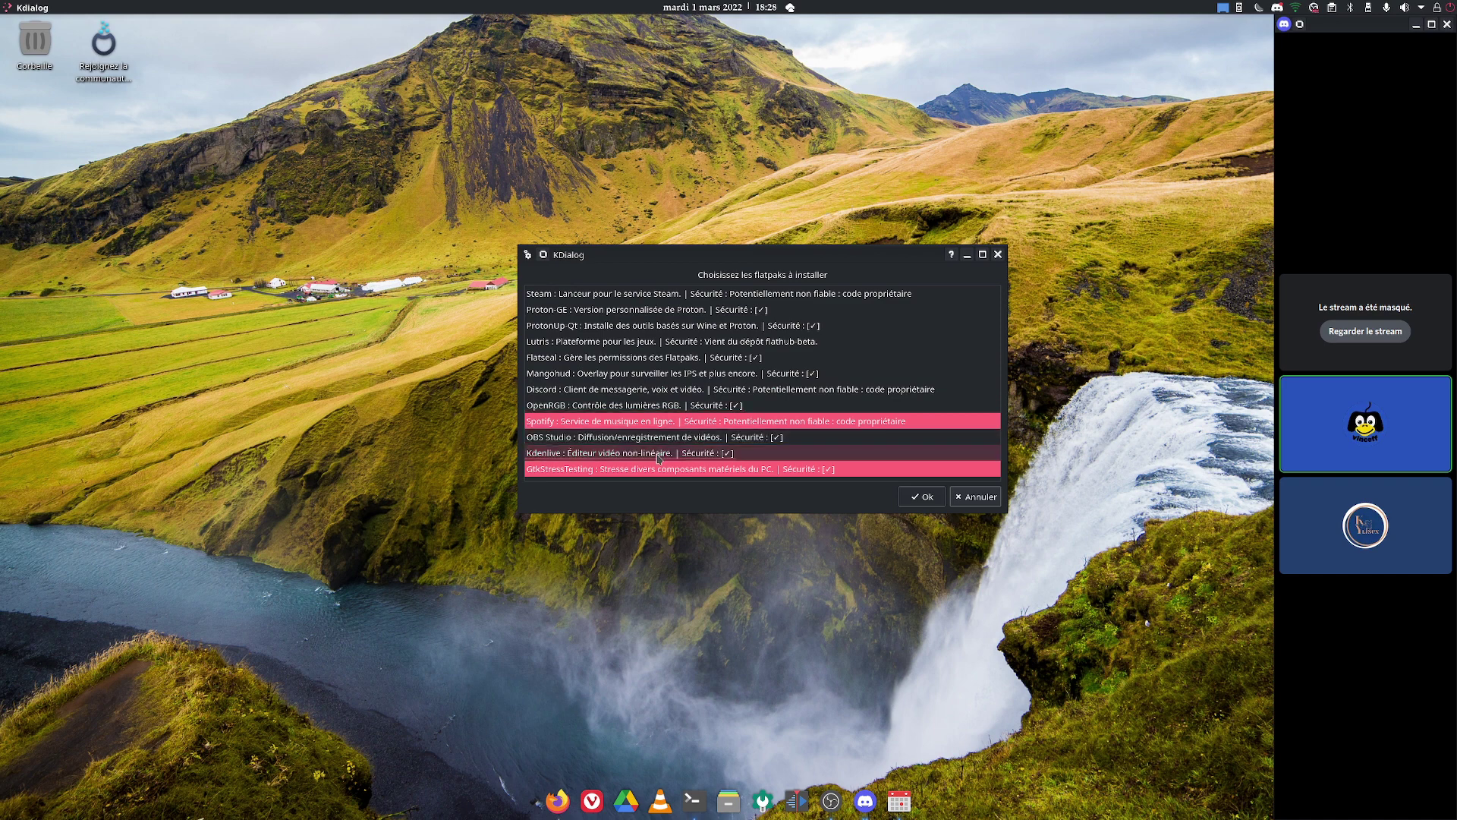
left_click(647, 469)
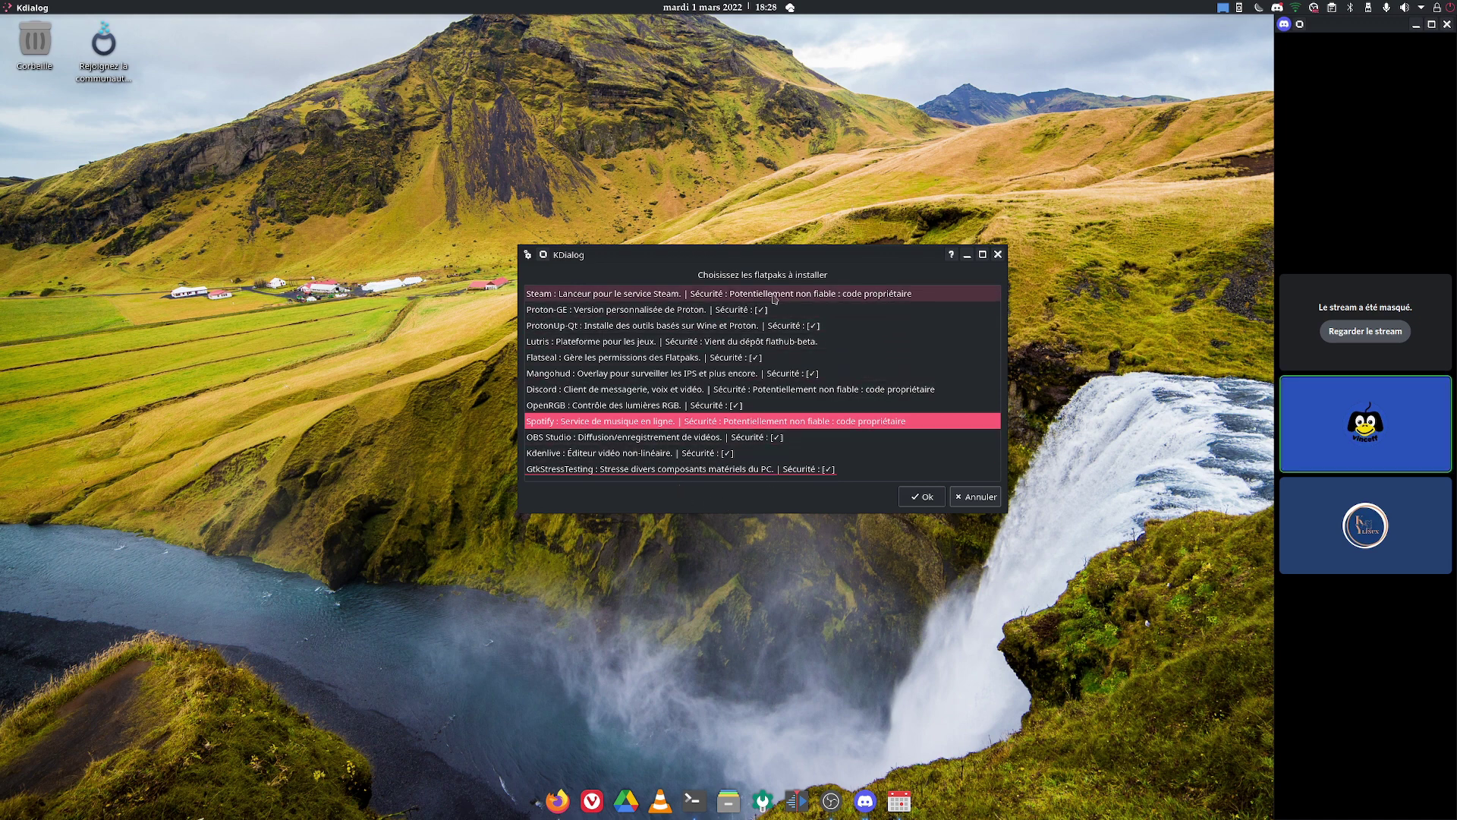
Reposition the flatpak selection dialog slightly lower and enlarge it from its lower corner
left_click_drag(797, 254, 775, 285)
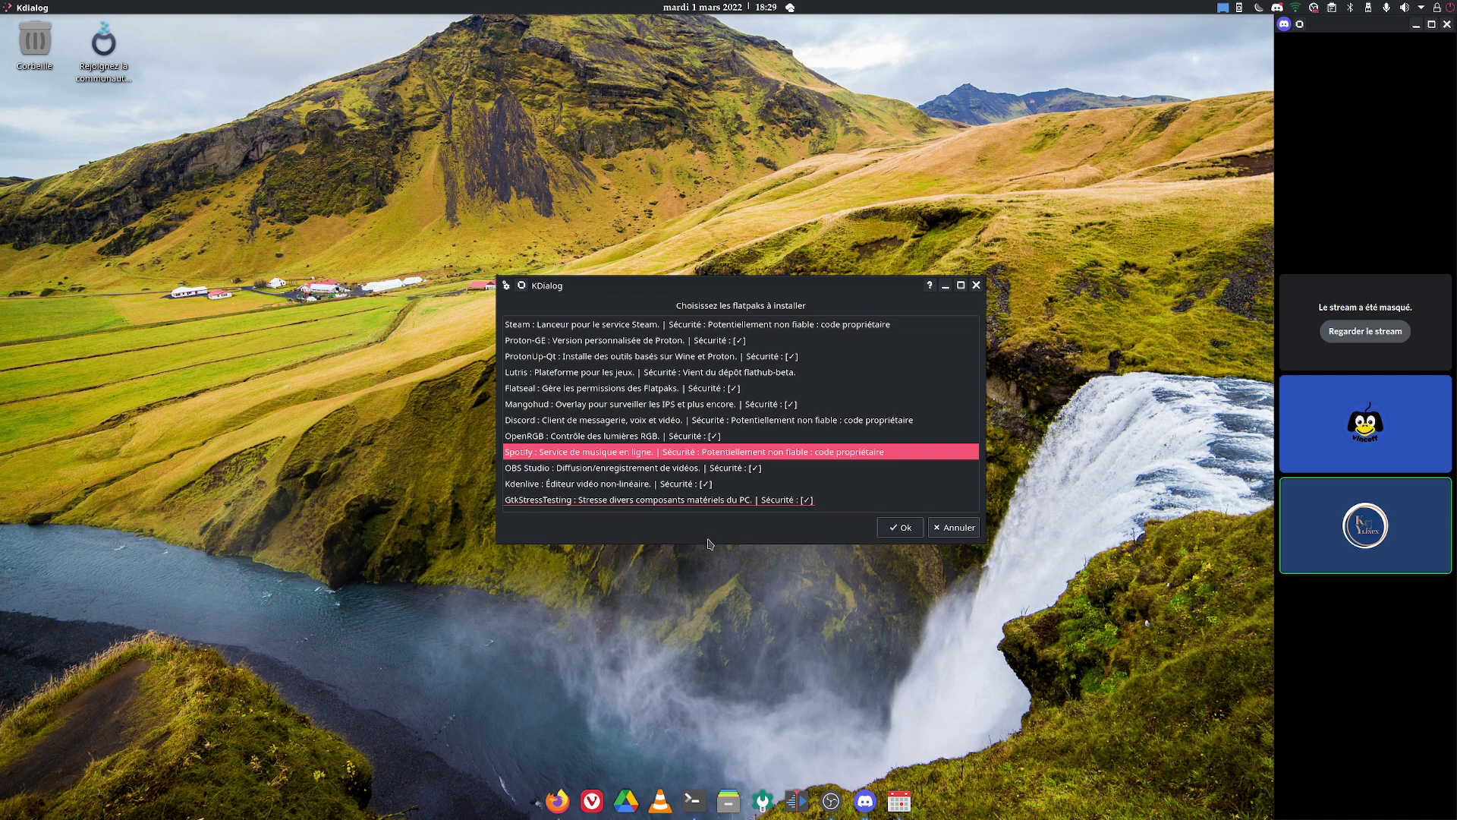
left_click_drag(498, 544, 459, 577)
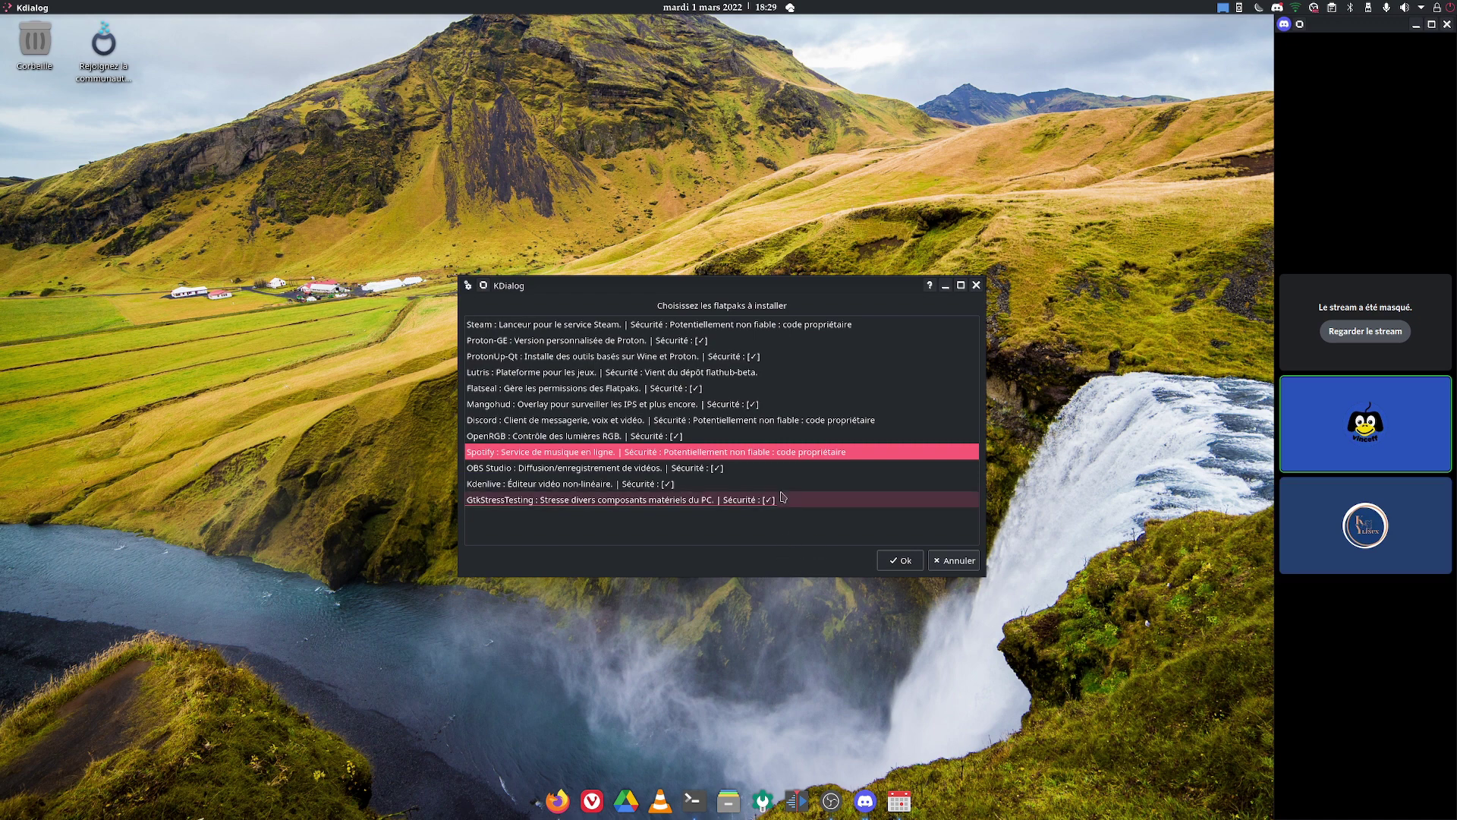
Confirm the Spotify-only selection to start the installation, and place the progress window beside the restored terminal
left_click(913, 565)
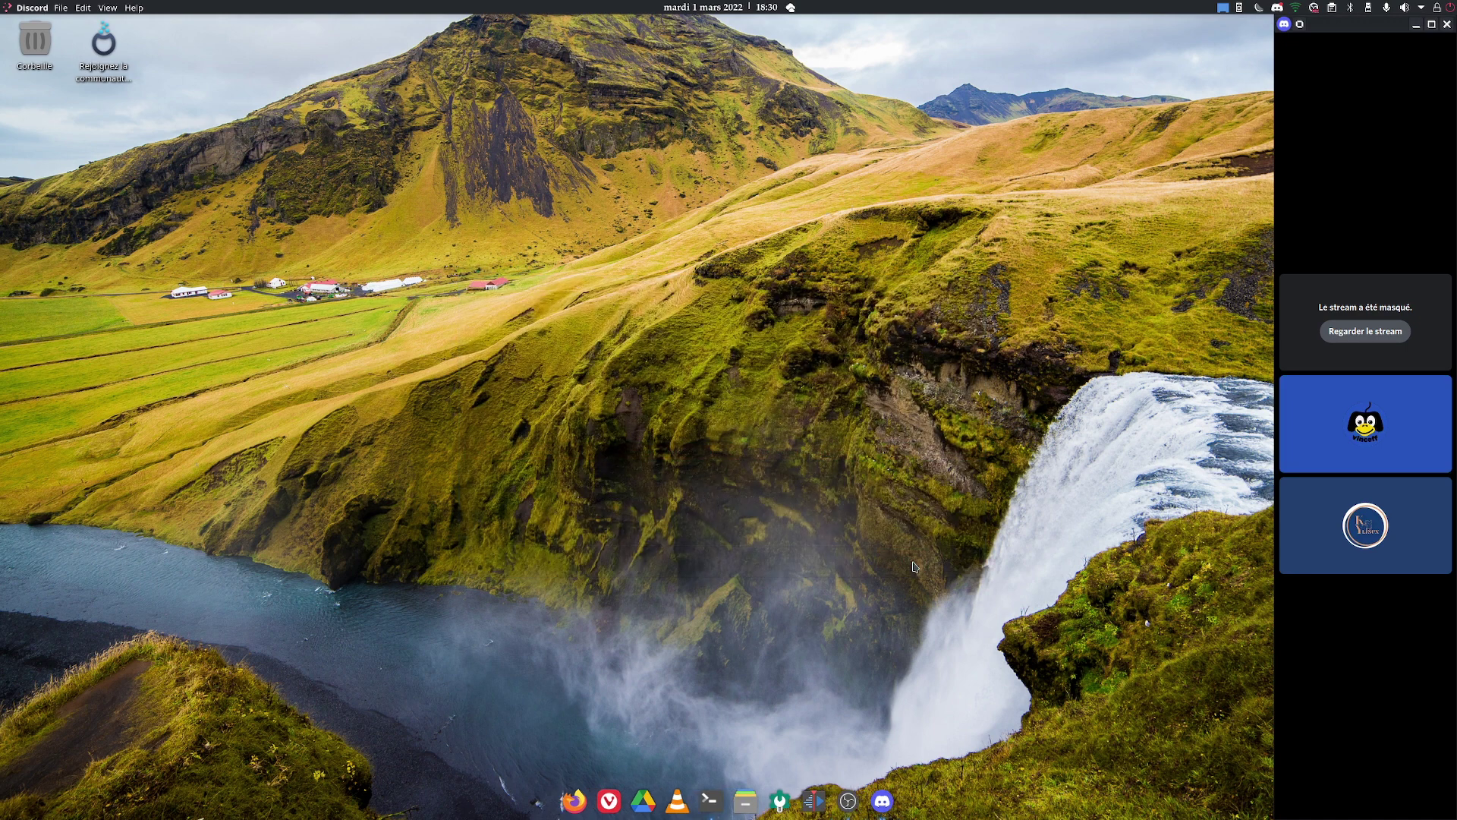
left_click_drag(115, 26, 704, 331)
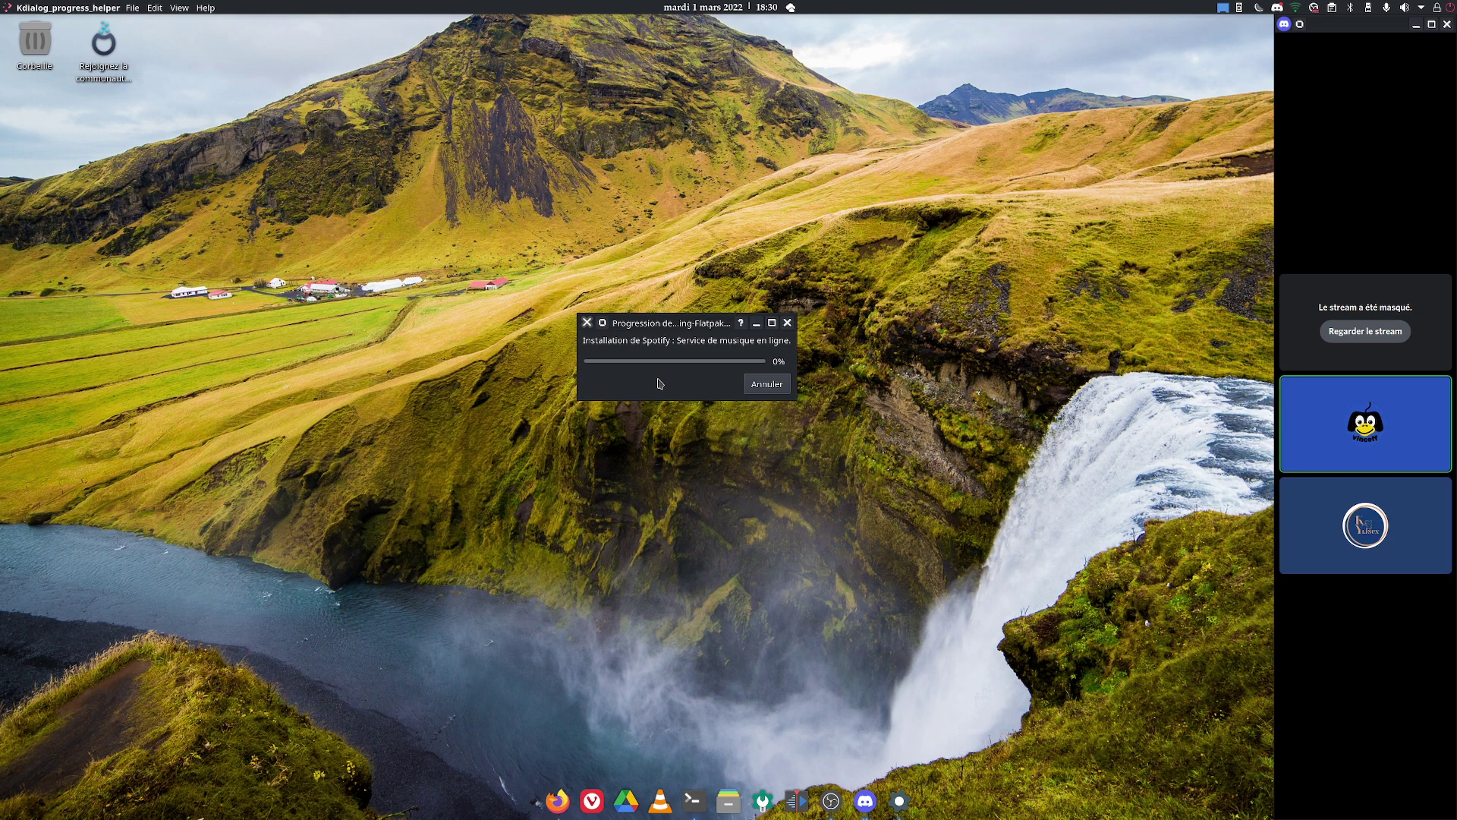
left_click_drag(689, 325, 460, 454)
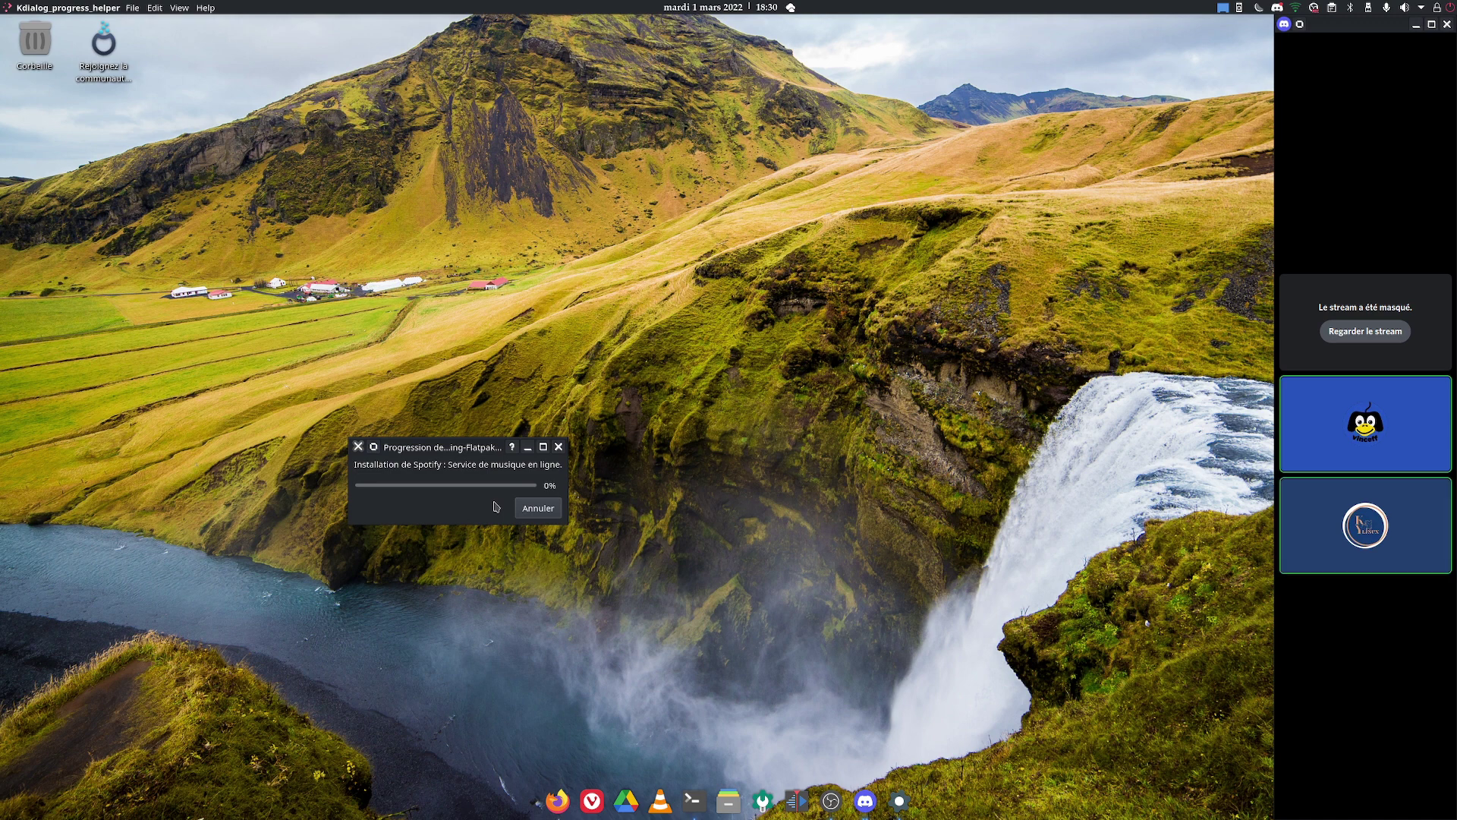
left_click(693, 801)
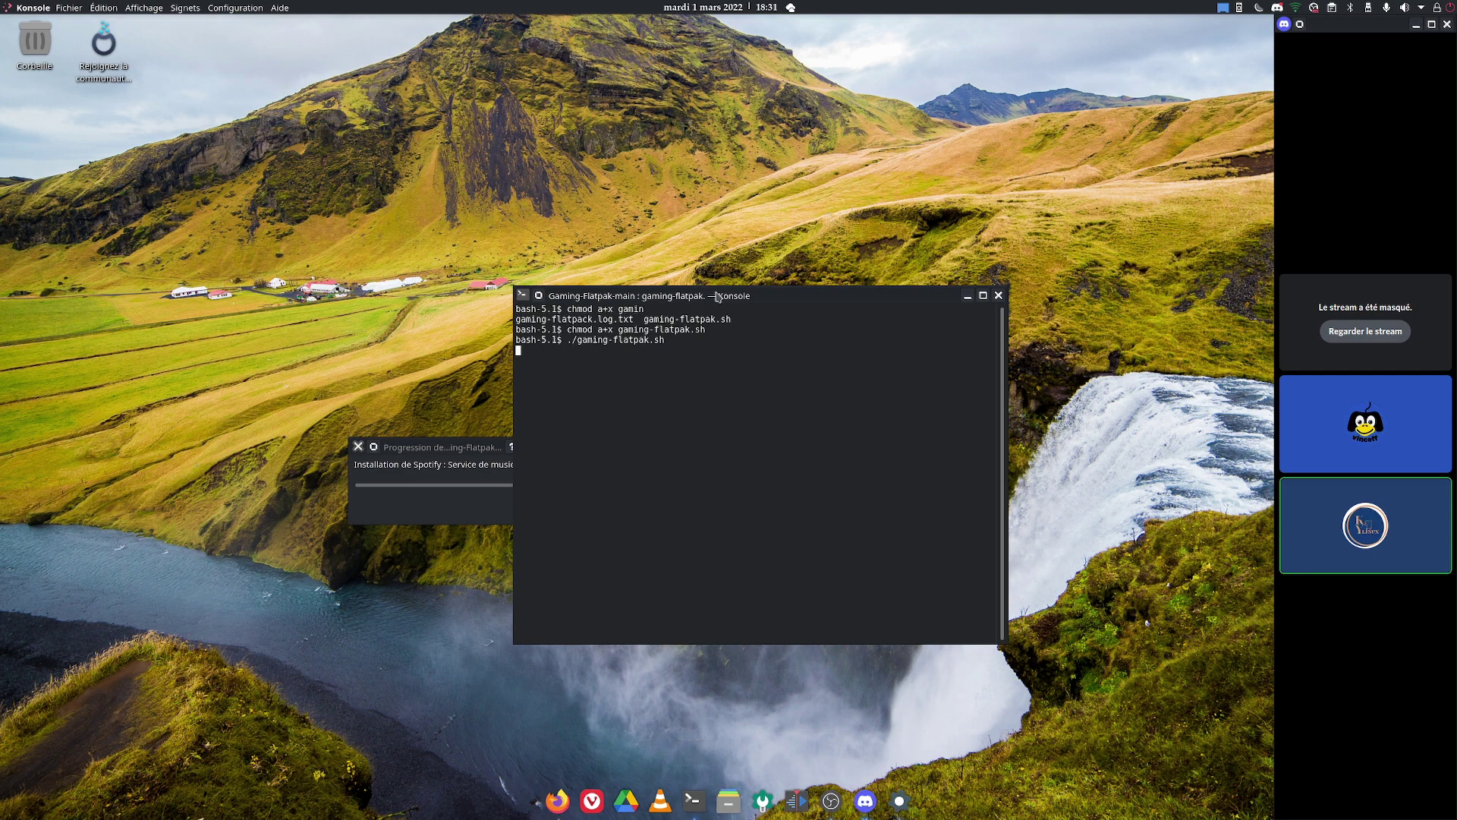
left_click_drag(713, 287, 858, 260)
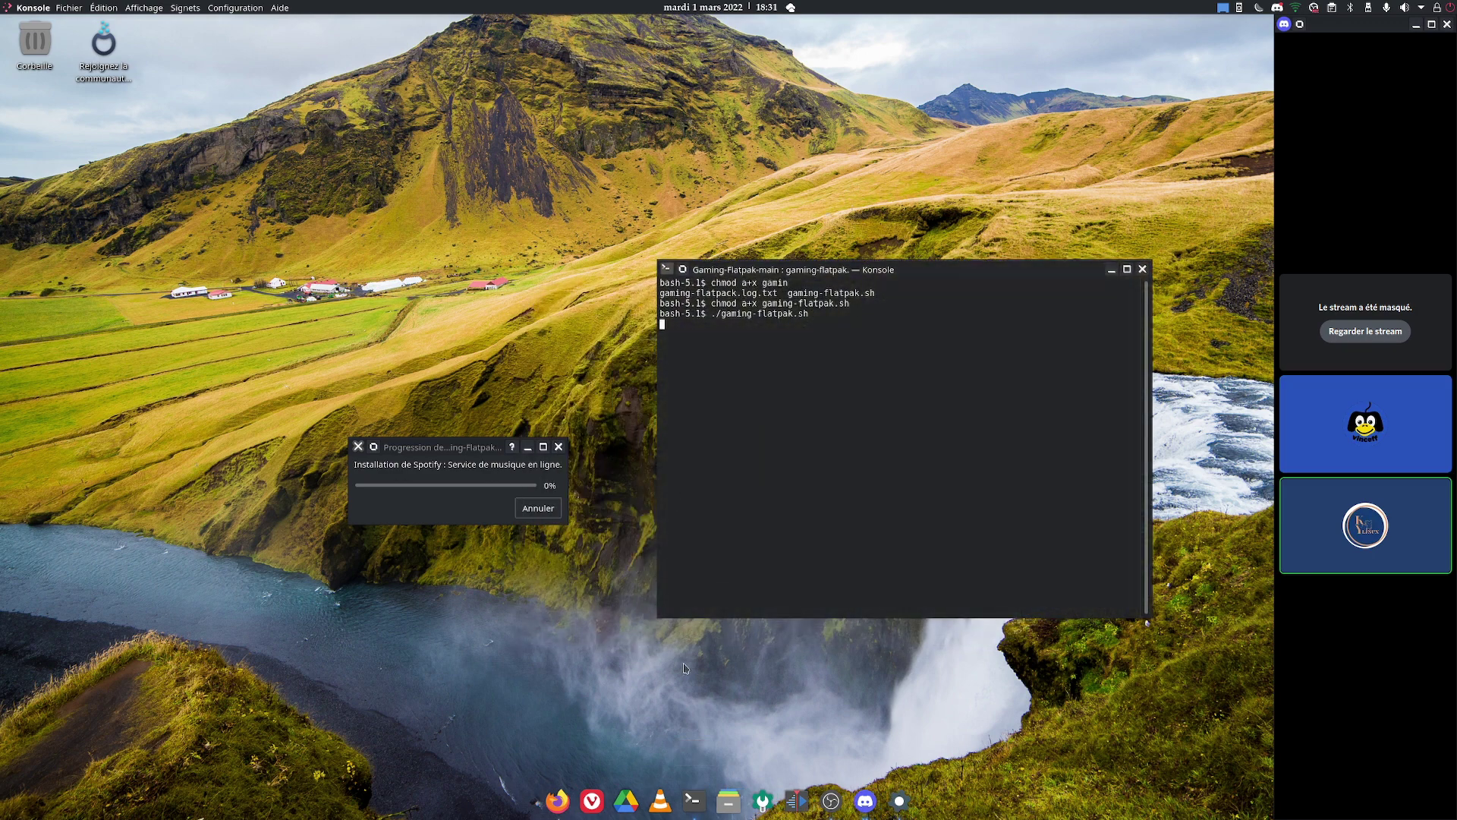
Open a second terminal window in front of the first one and enter the command flatpak update
right_click(693, 801)
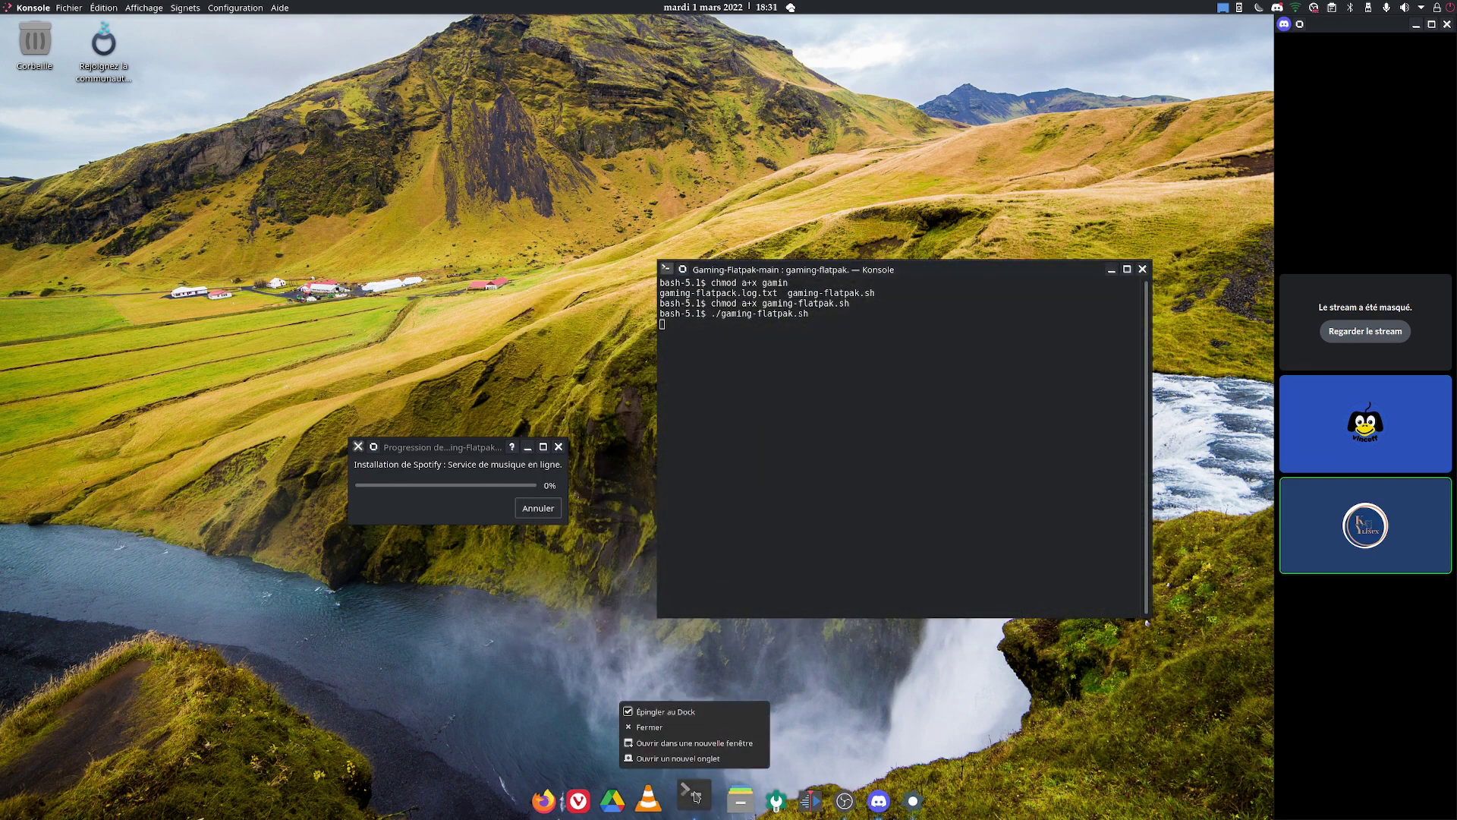
left_click(716, 744)
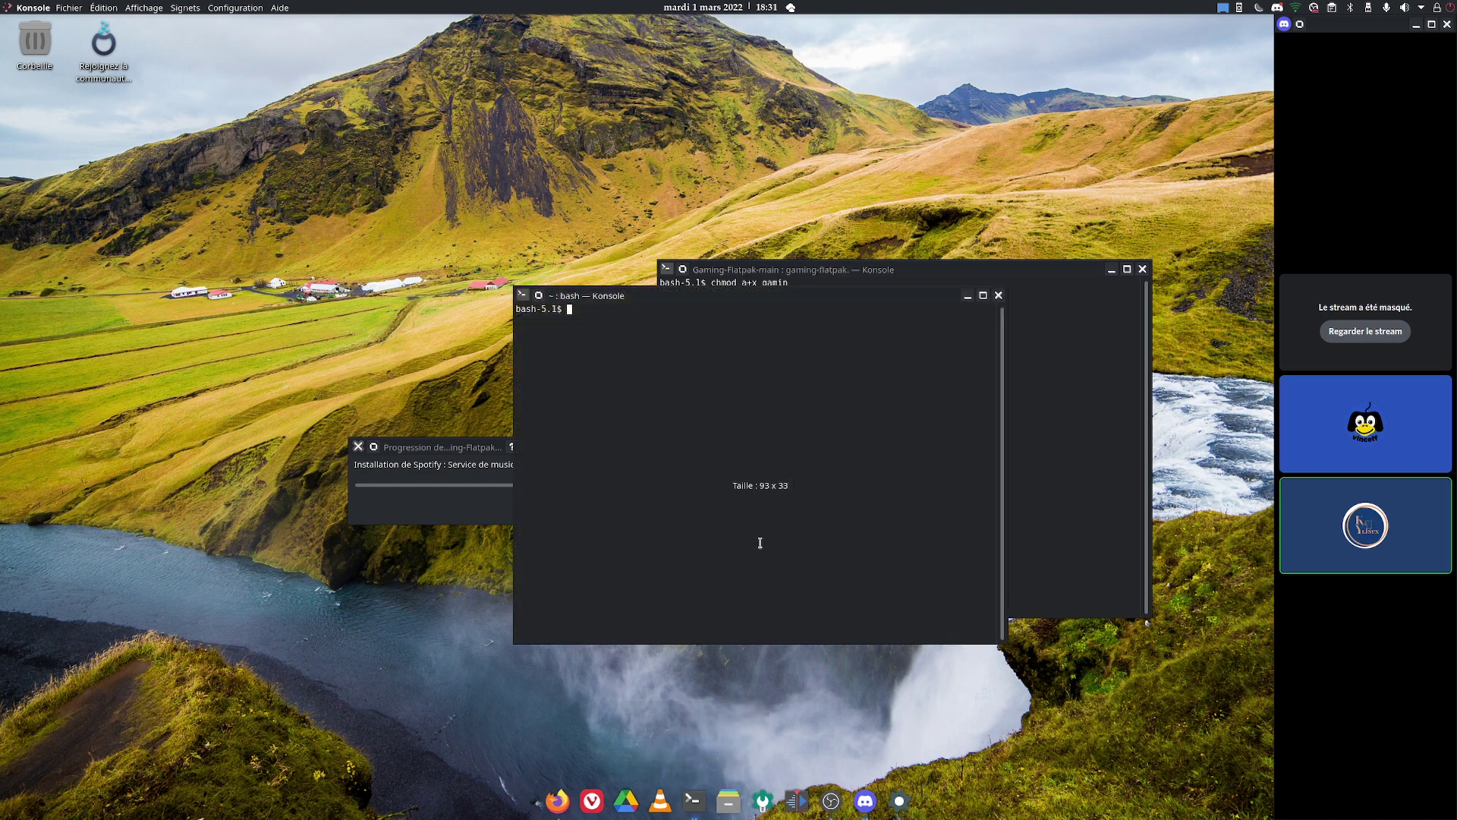
left_click_drag(672, 310, 813, 374)
type("f")
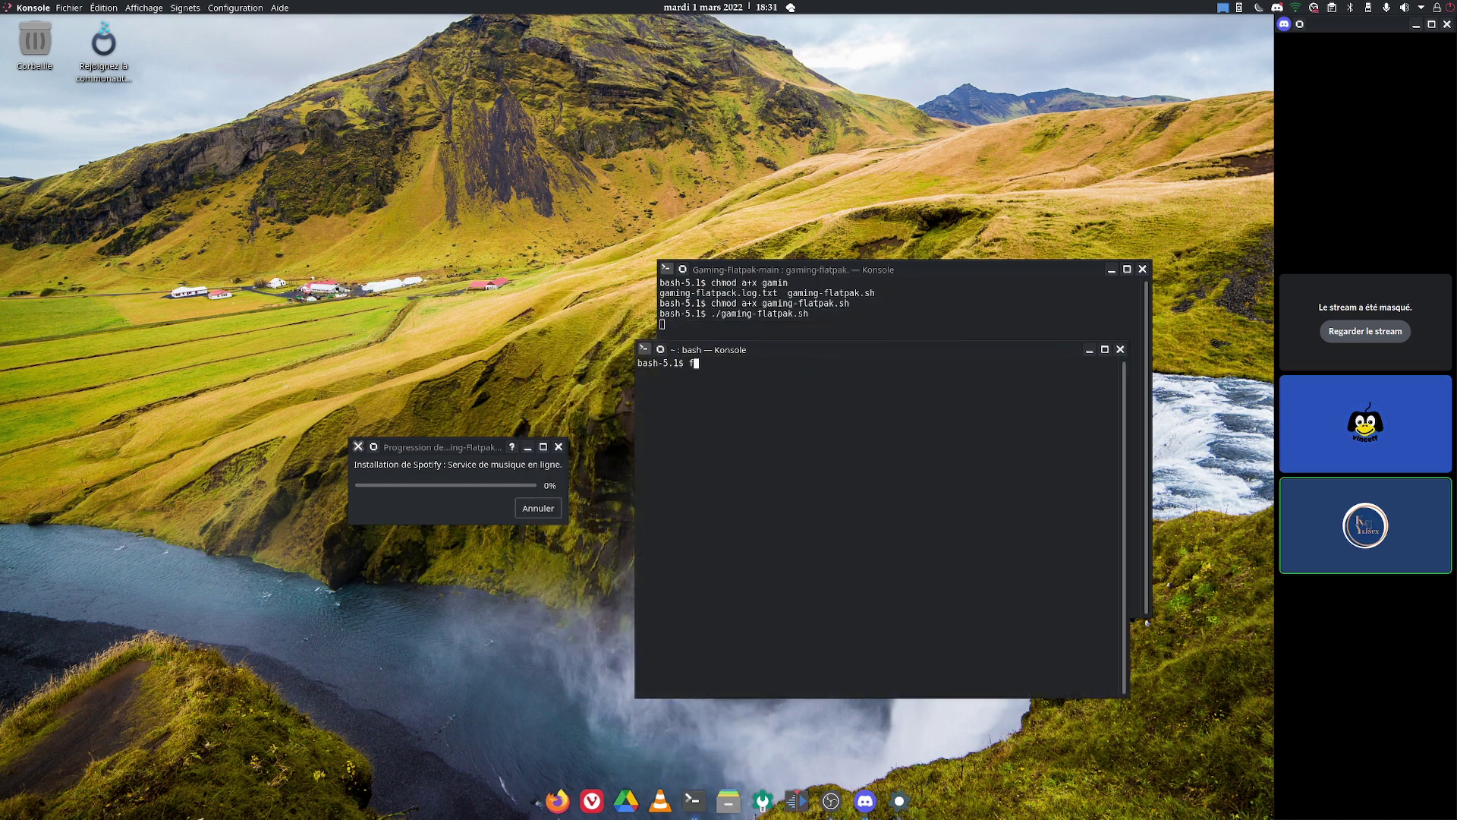
type("latpak upda")
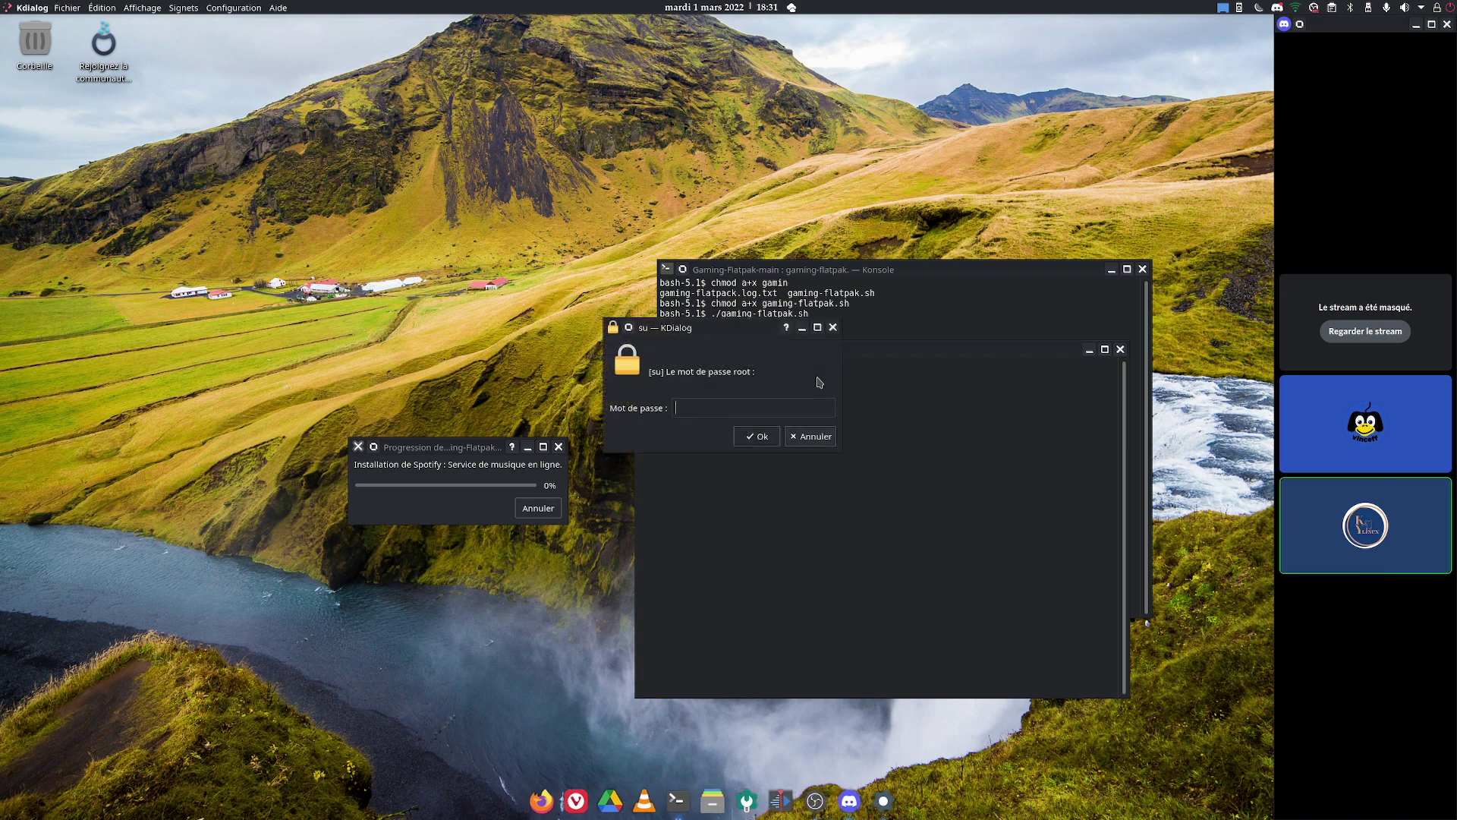
Authorize the installation by entering the root password, and close the second terminal window
type("*****")
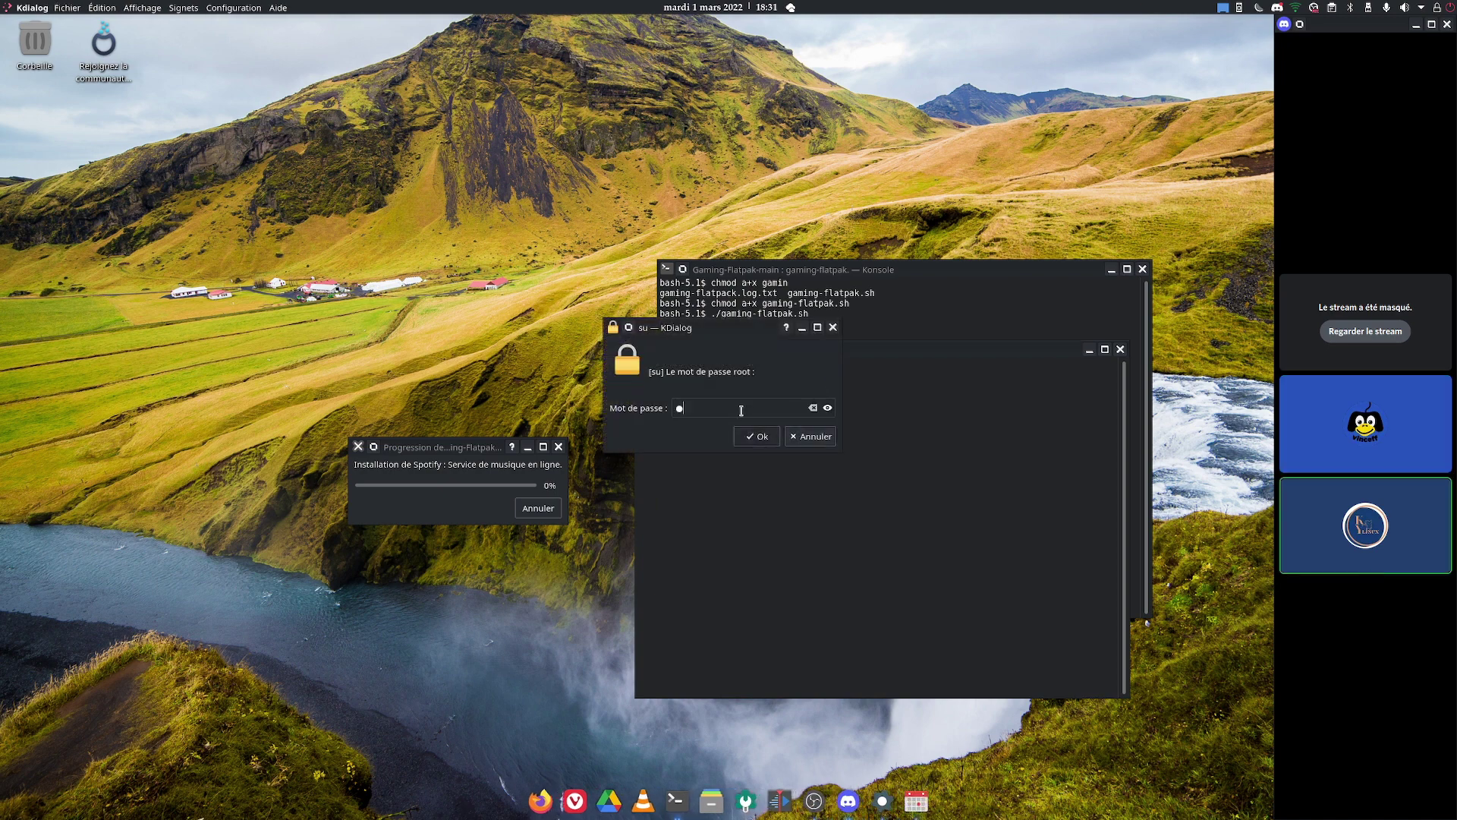
type("***")
key("Return")
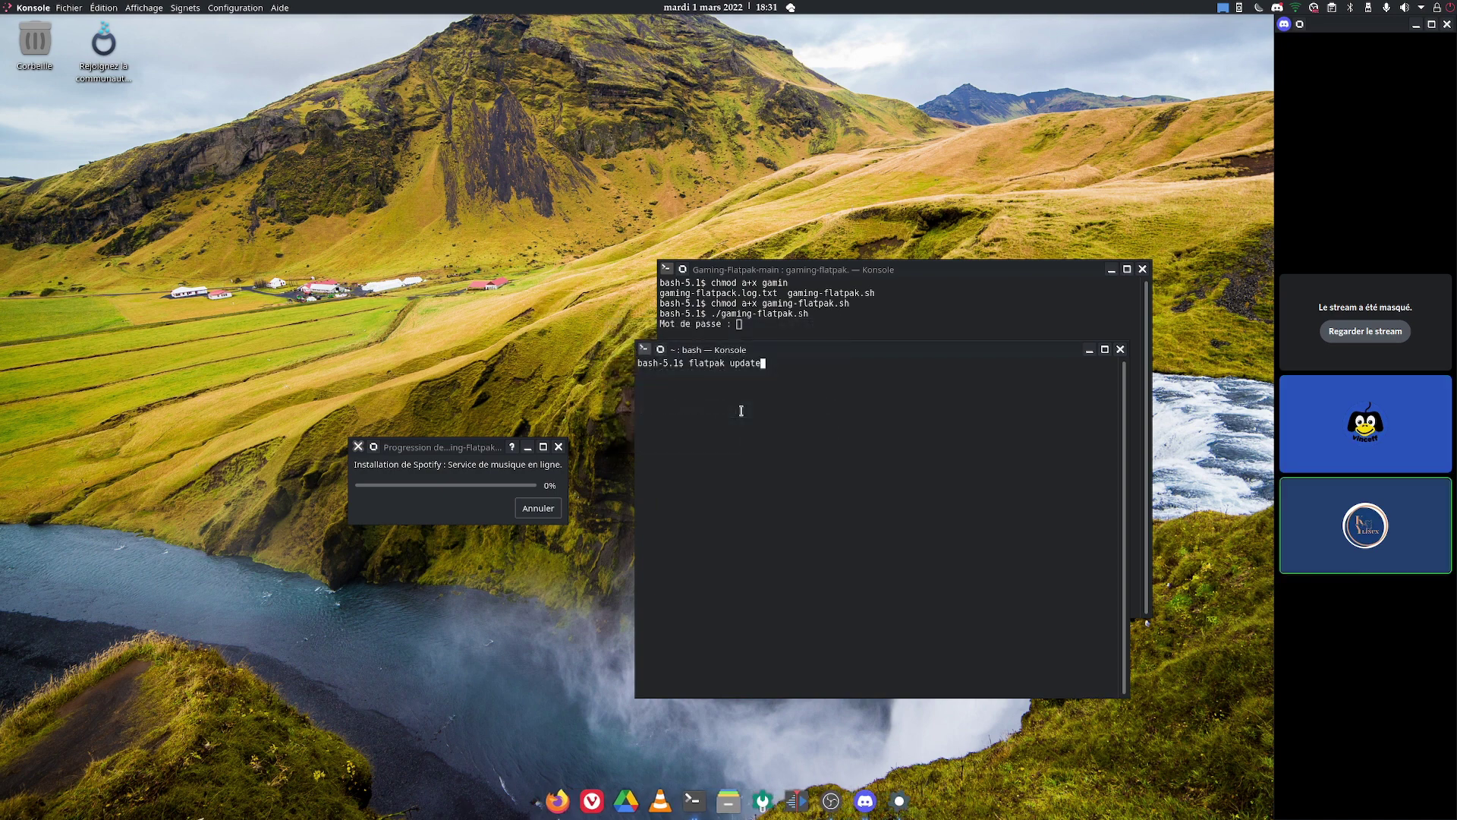
left_click_drag(824, 351, 243, 287)
left_click(514, 285)
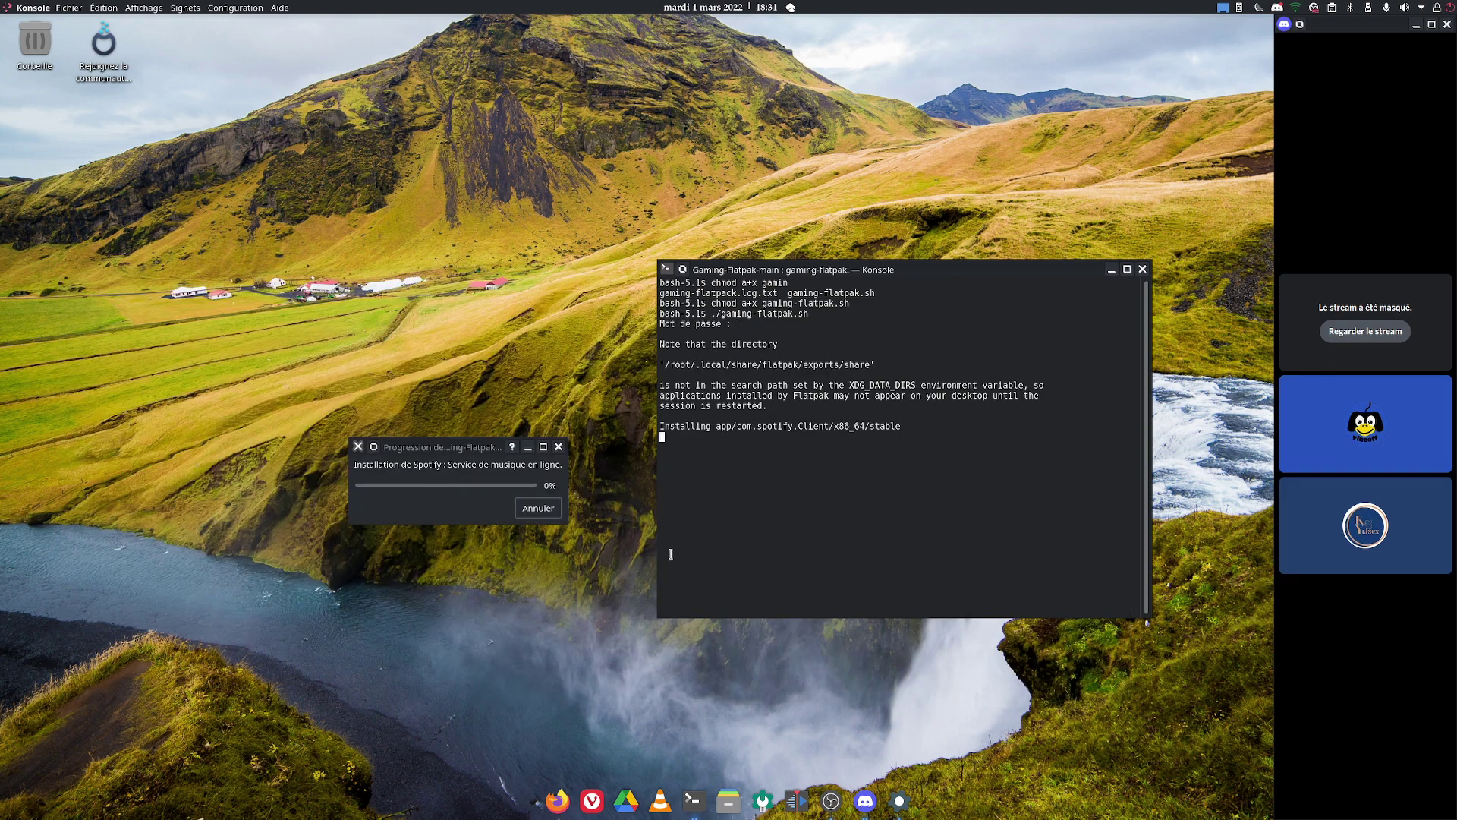
Keep the progress window clear of the terminal, dismiss the installation-complete message and close the terminal
left_click_drag(428, 450, 490, 384)
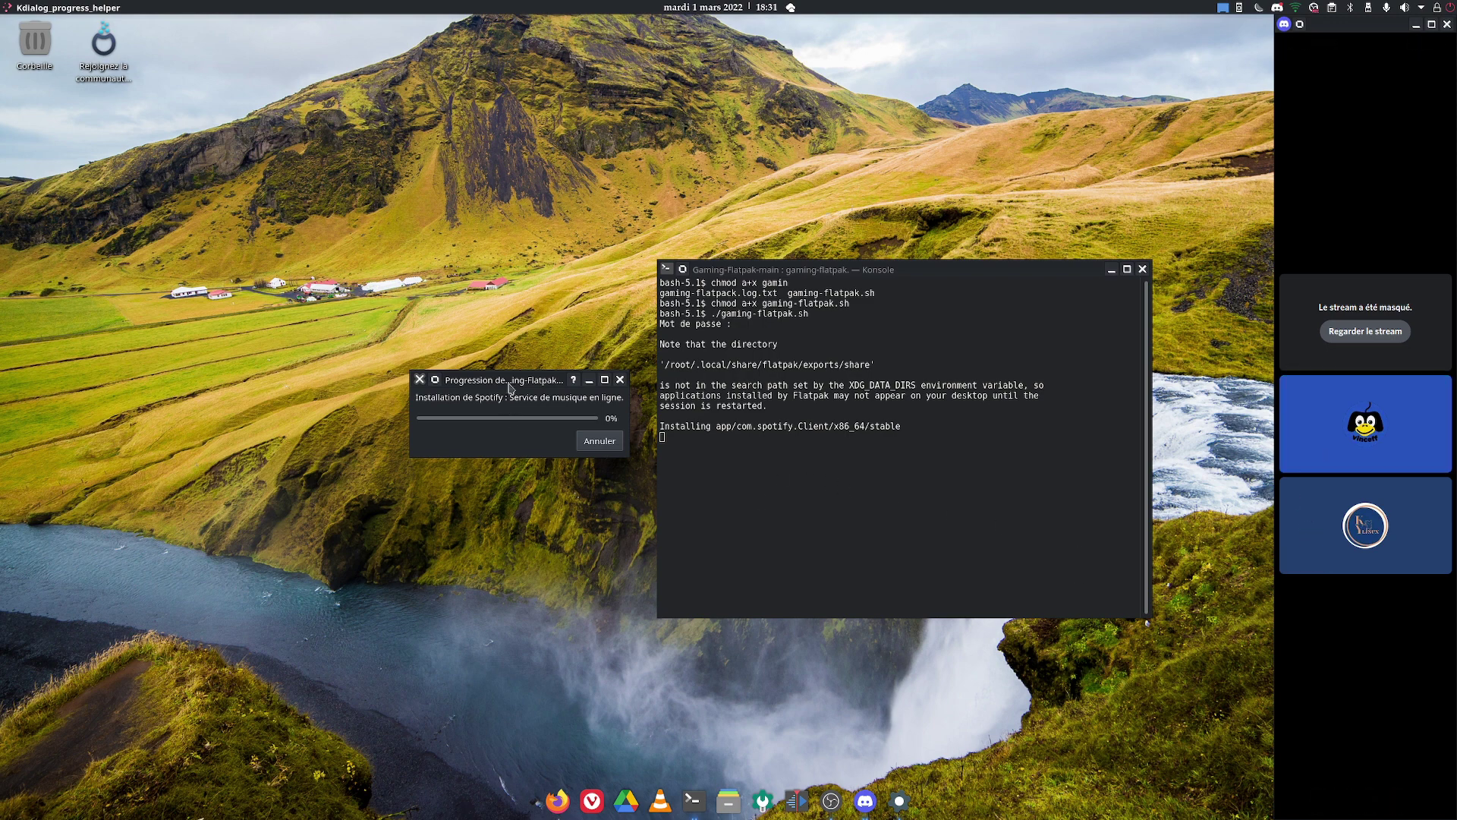
left_click_drag(503, 380, 483, 408)
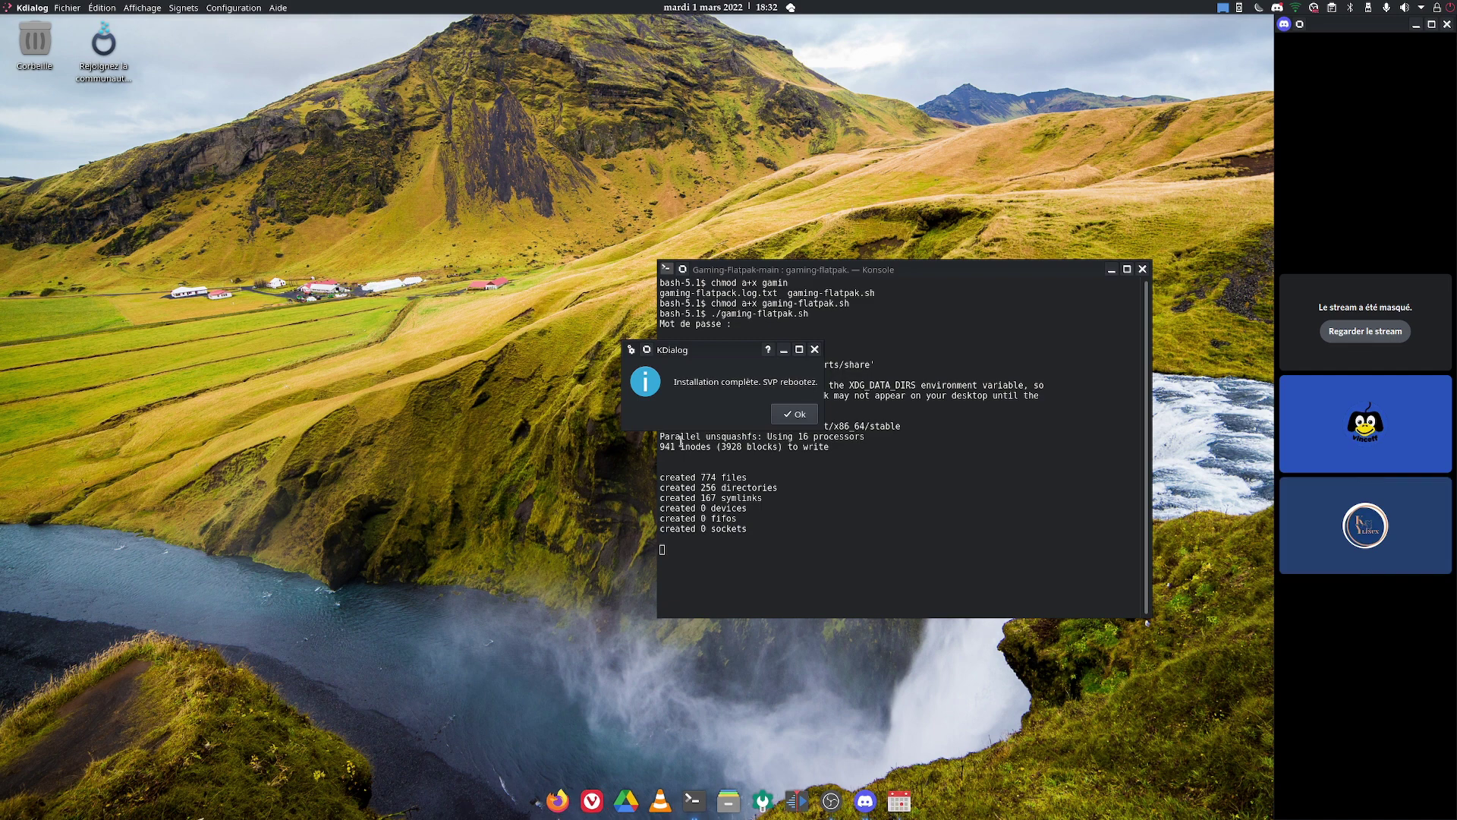
left_click_drag(696, 372, 492, 511)
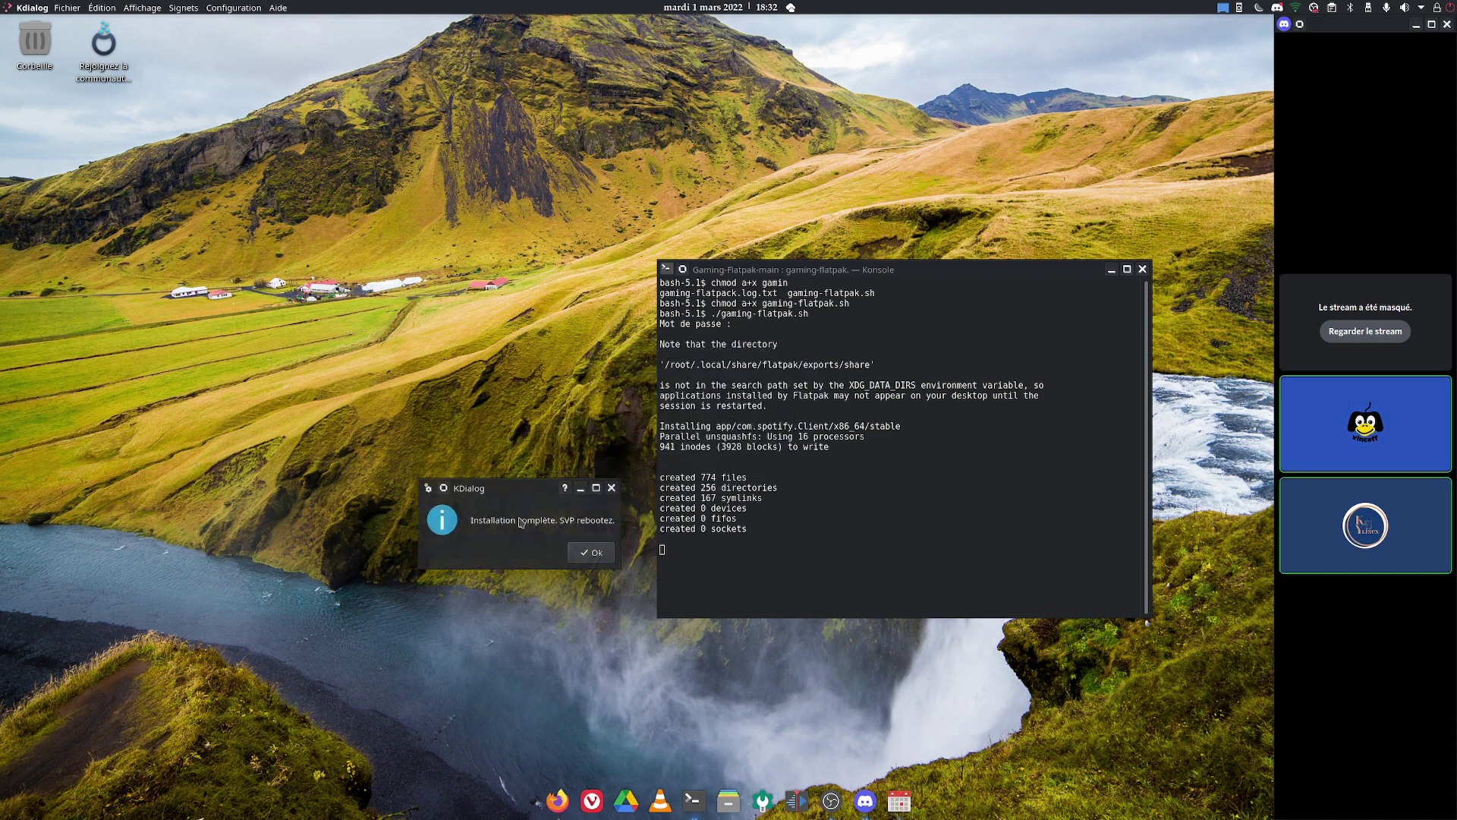
left_click(610, 557)
left_click(1141, 271)
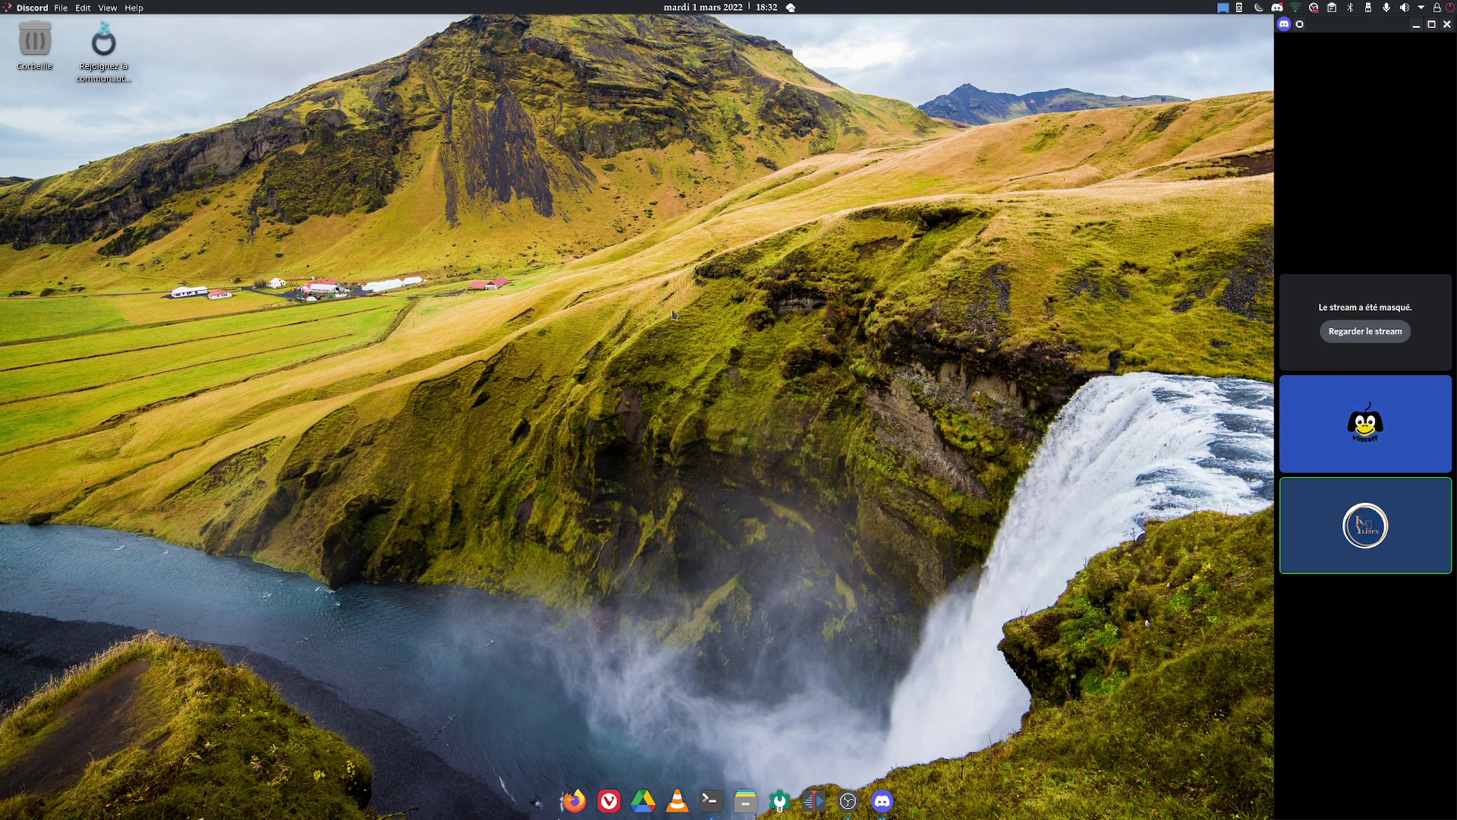
Launch the newly installed Spotify to check its account sign-up form, and close it
left_click(7, 10)
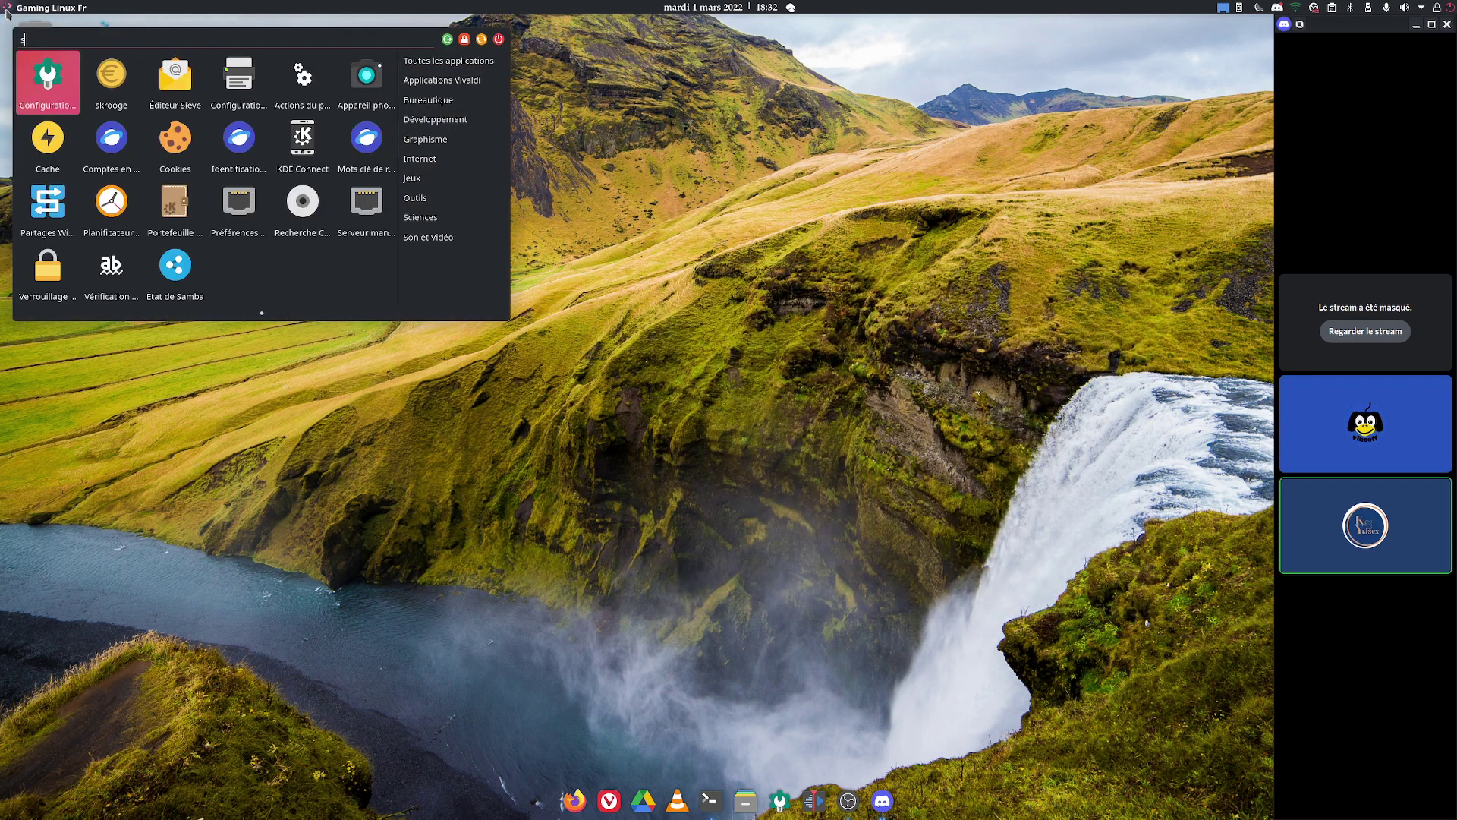
type("spo")
key("Return")
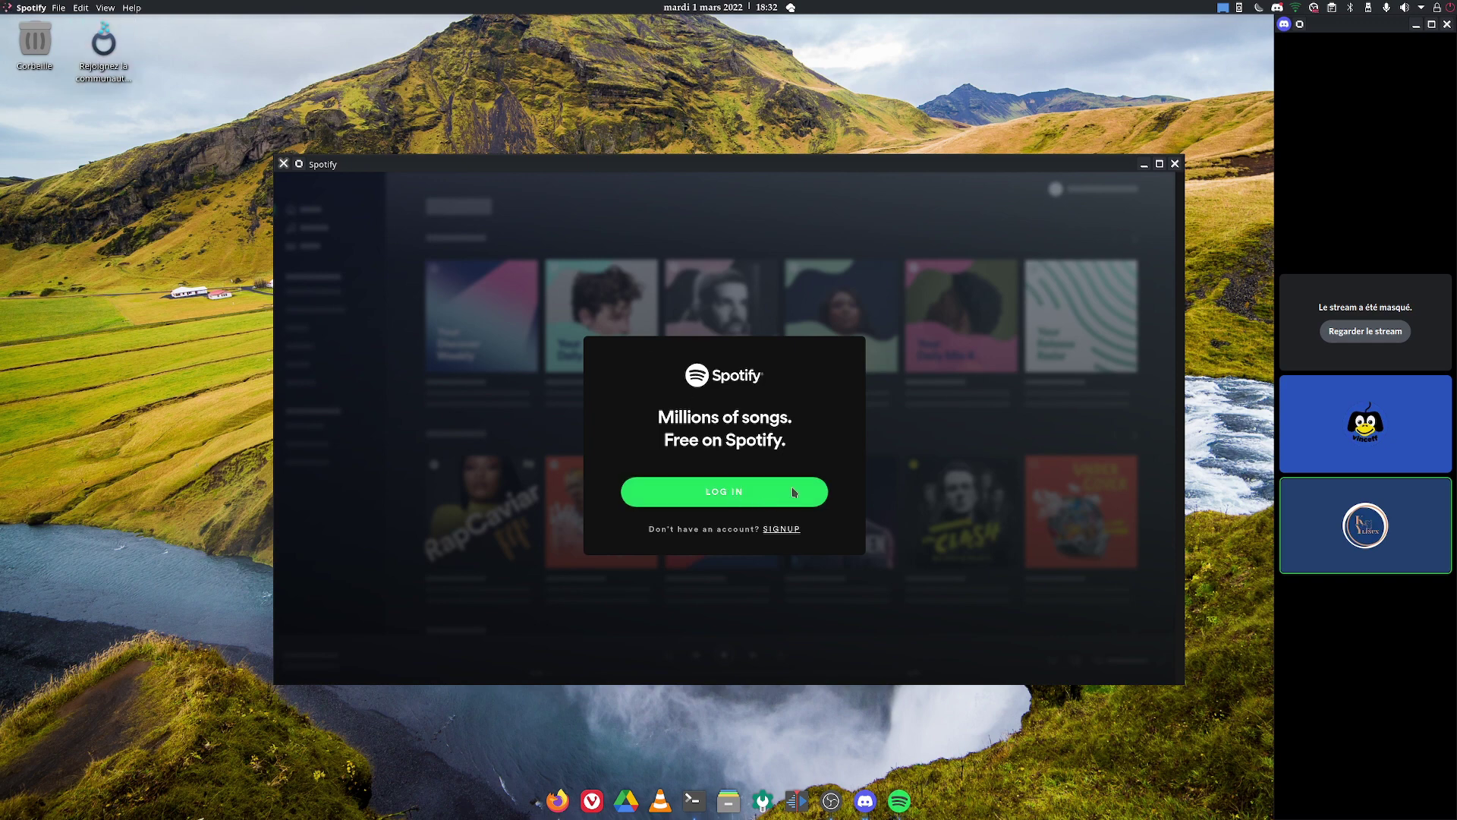
left_click(790, 534)
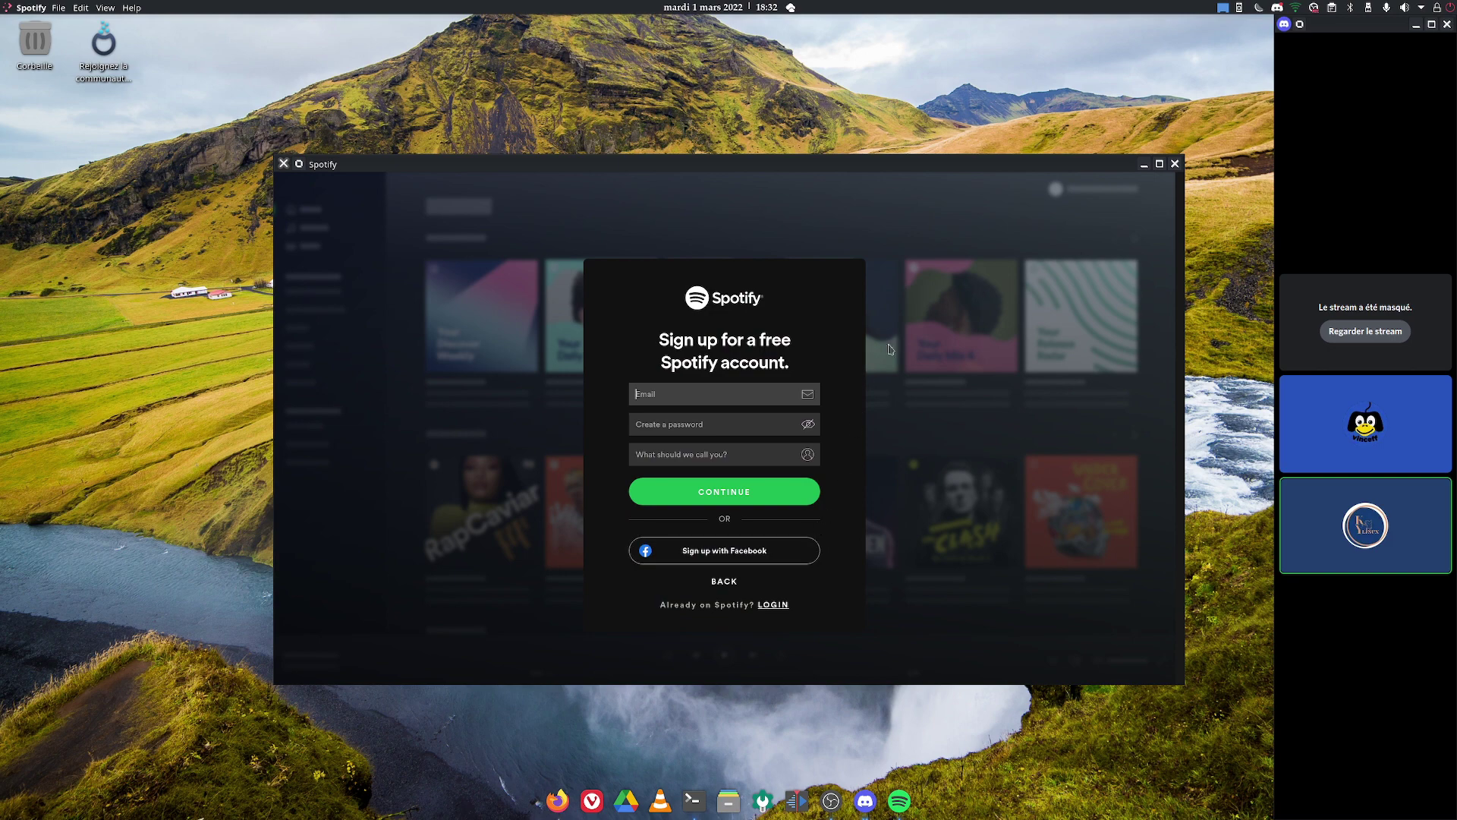
left_click(1175, 164)
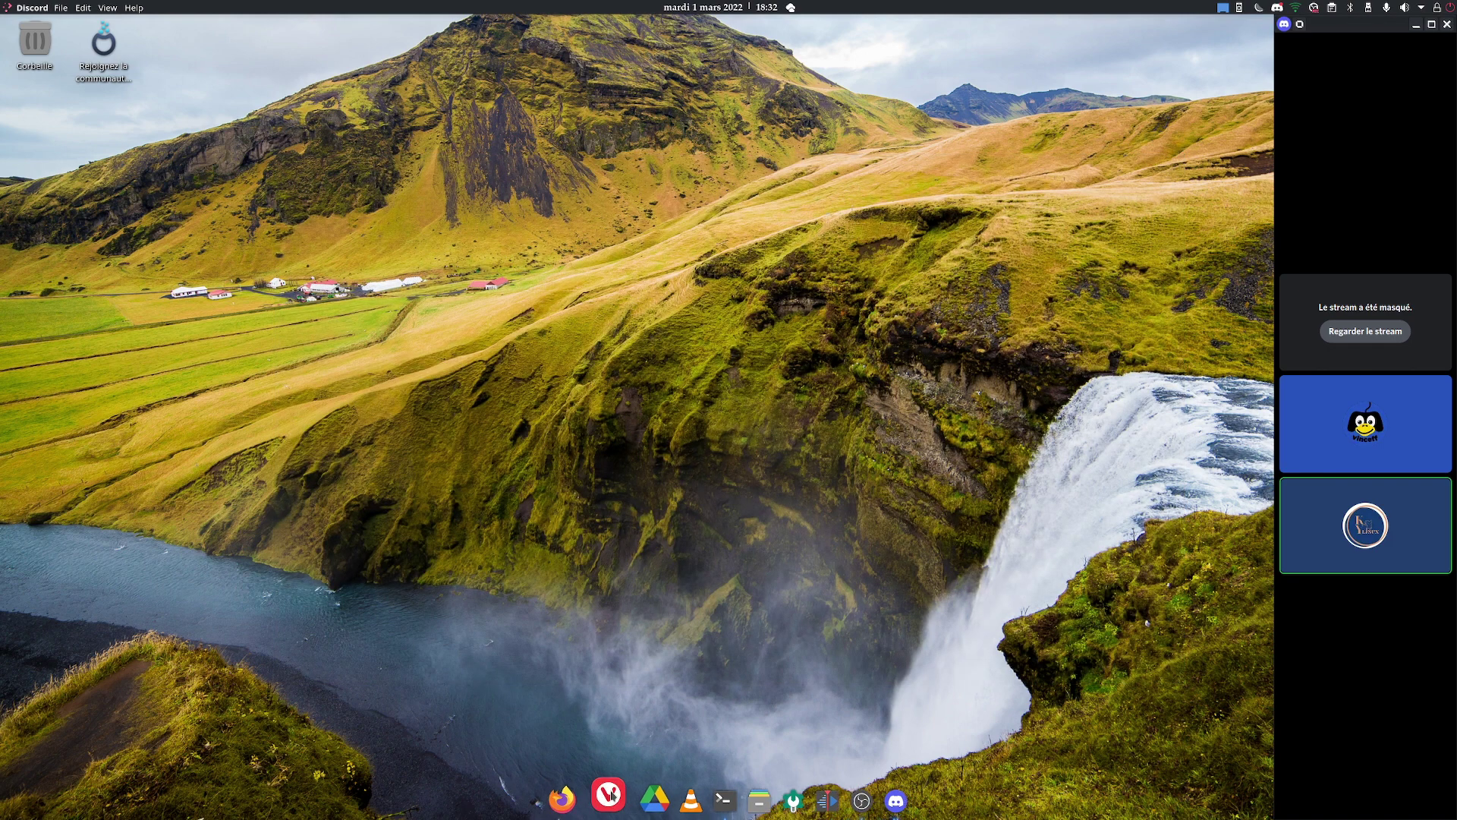
Open Vivaldi, search the web for flathub and open the official Flathub site from the results
left_click(609, 801)
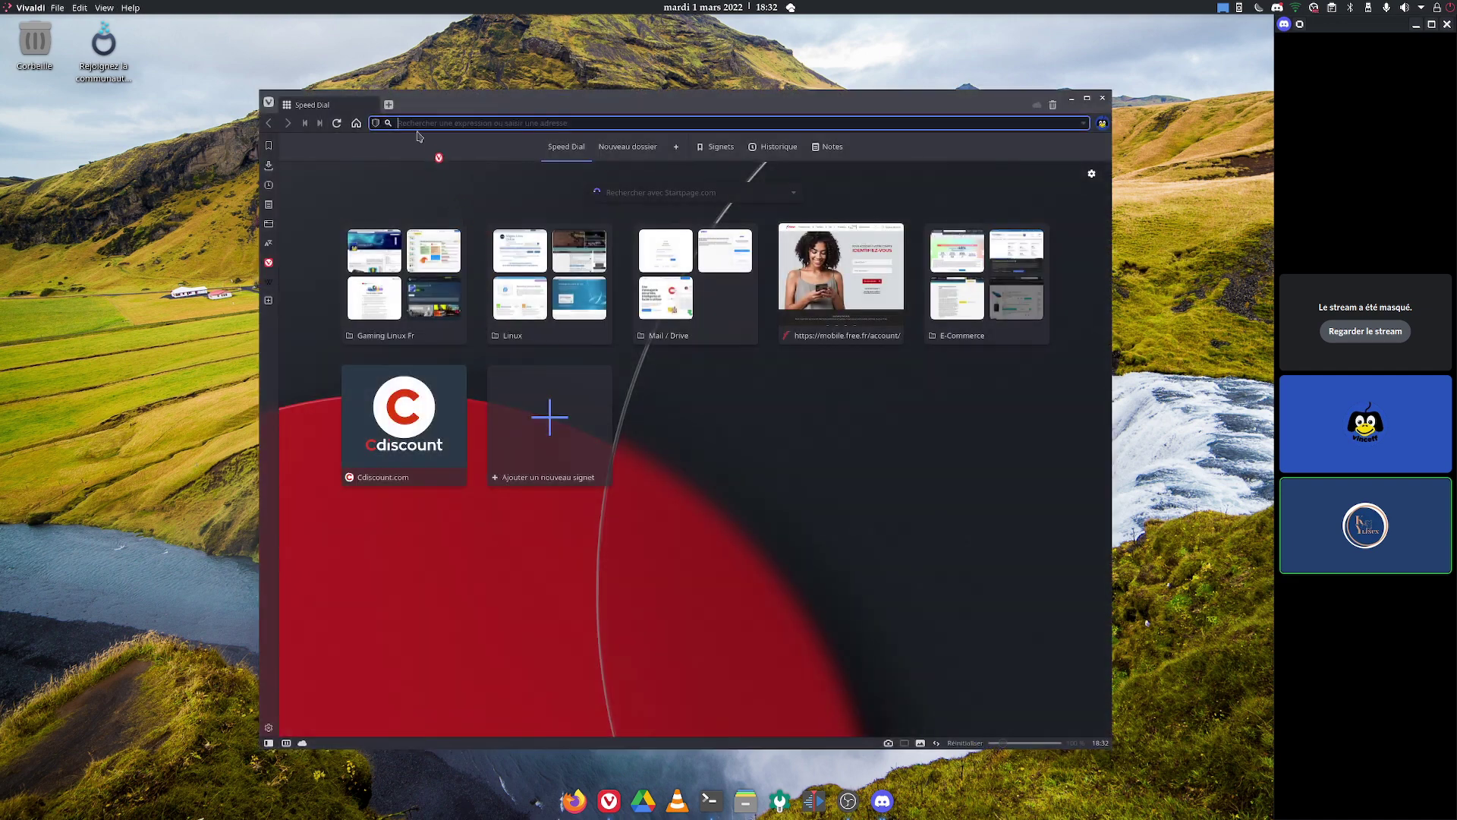
type("fnac.com/")
key("Return")
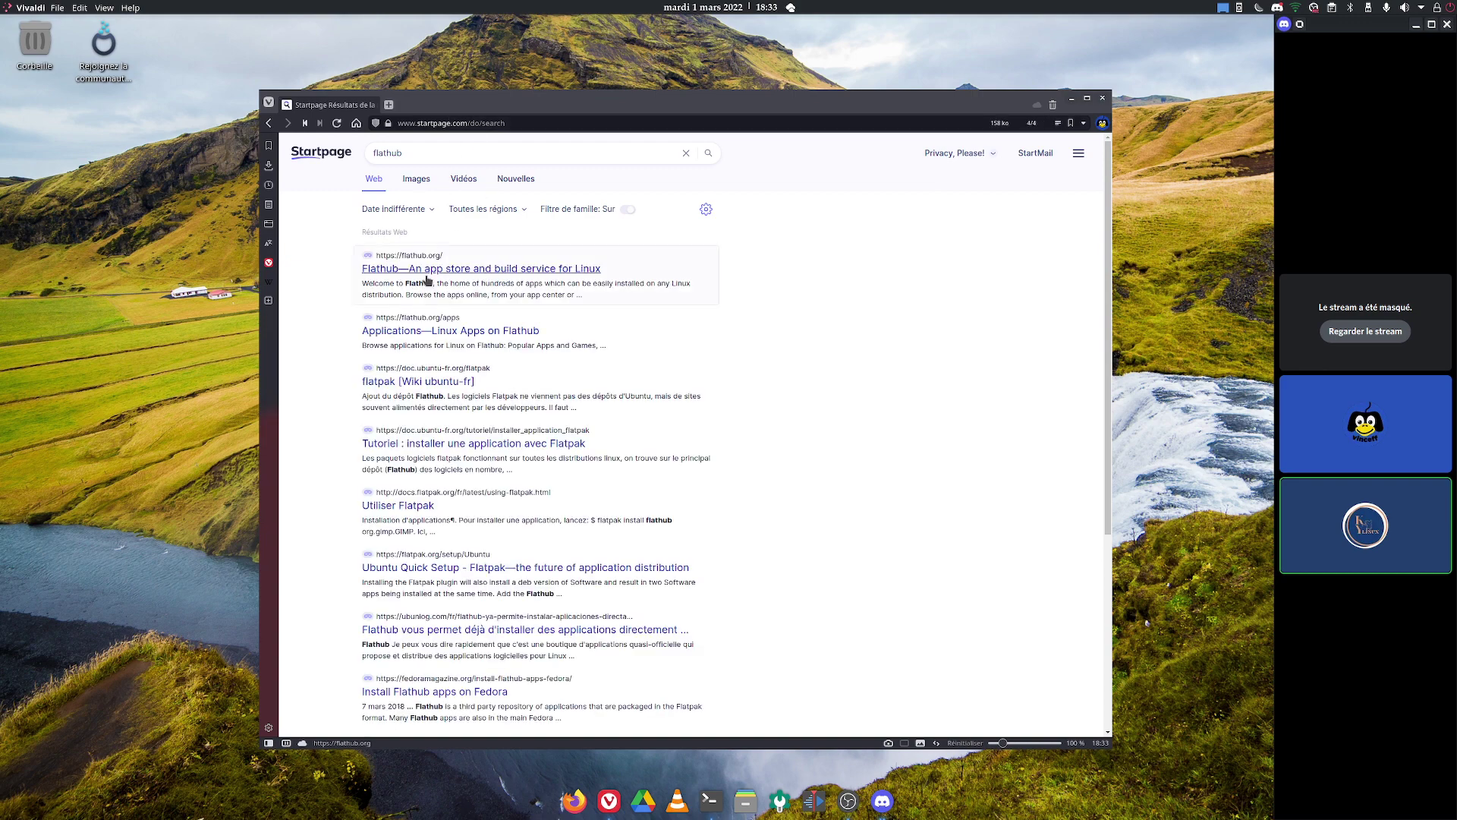
left_click(427, 274)
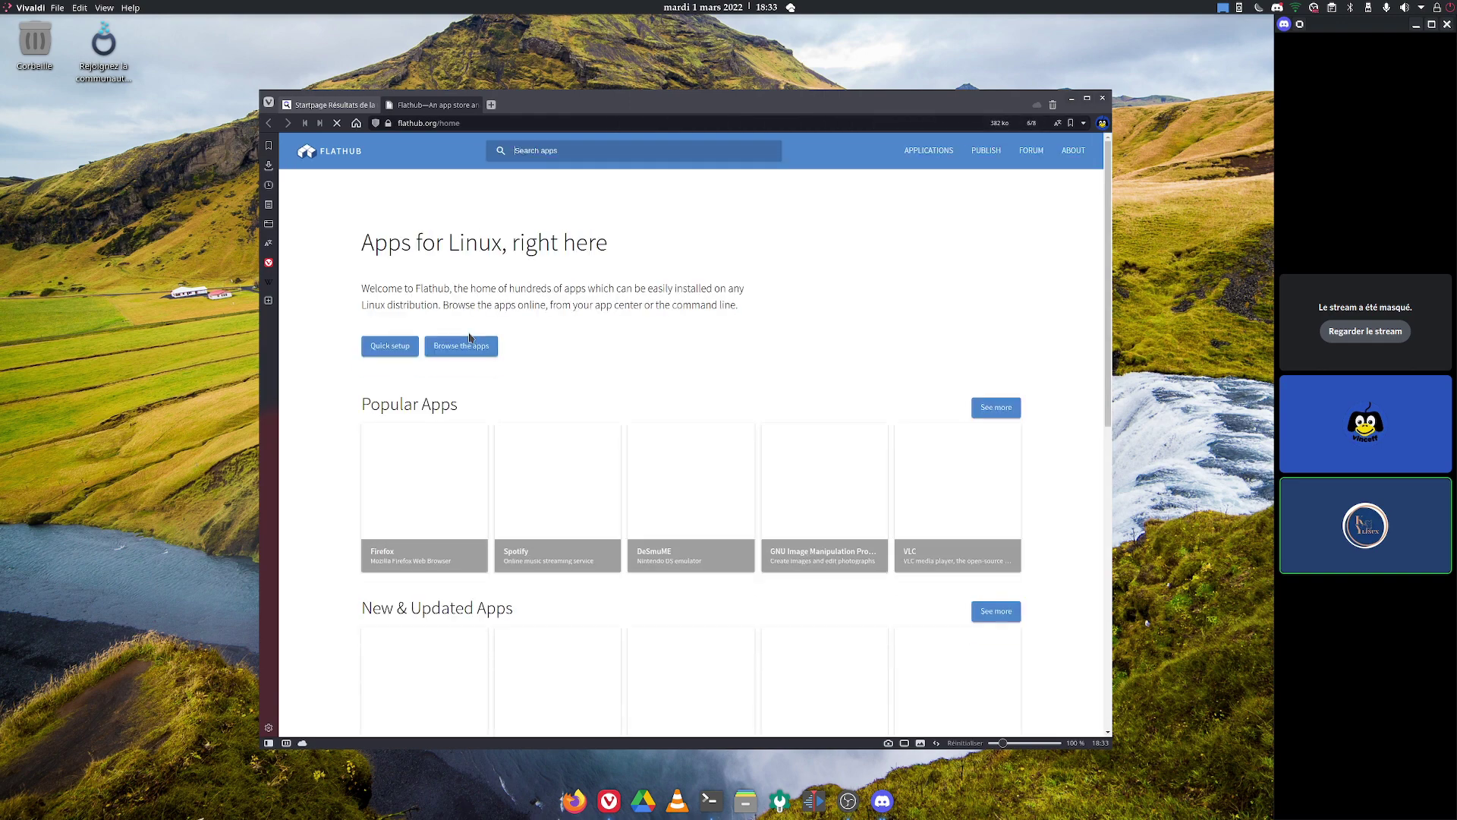
Show the full Popular Apps collection on Flathub and look through the listed applications
left_click(999, 413)
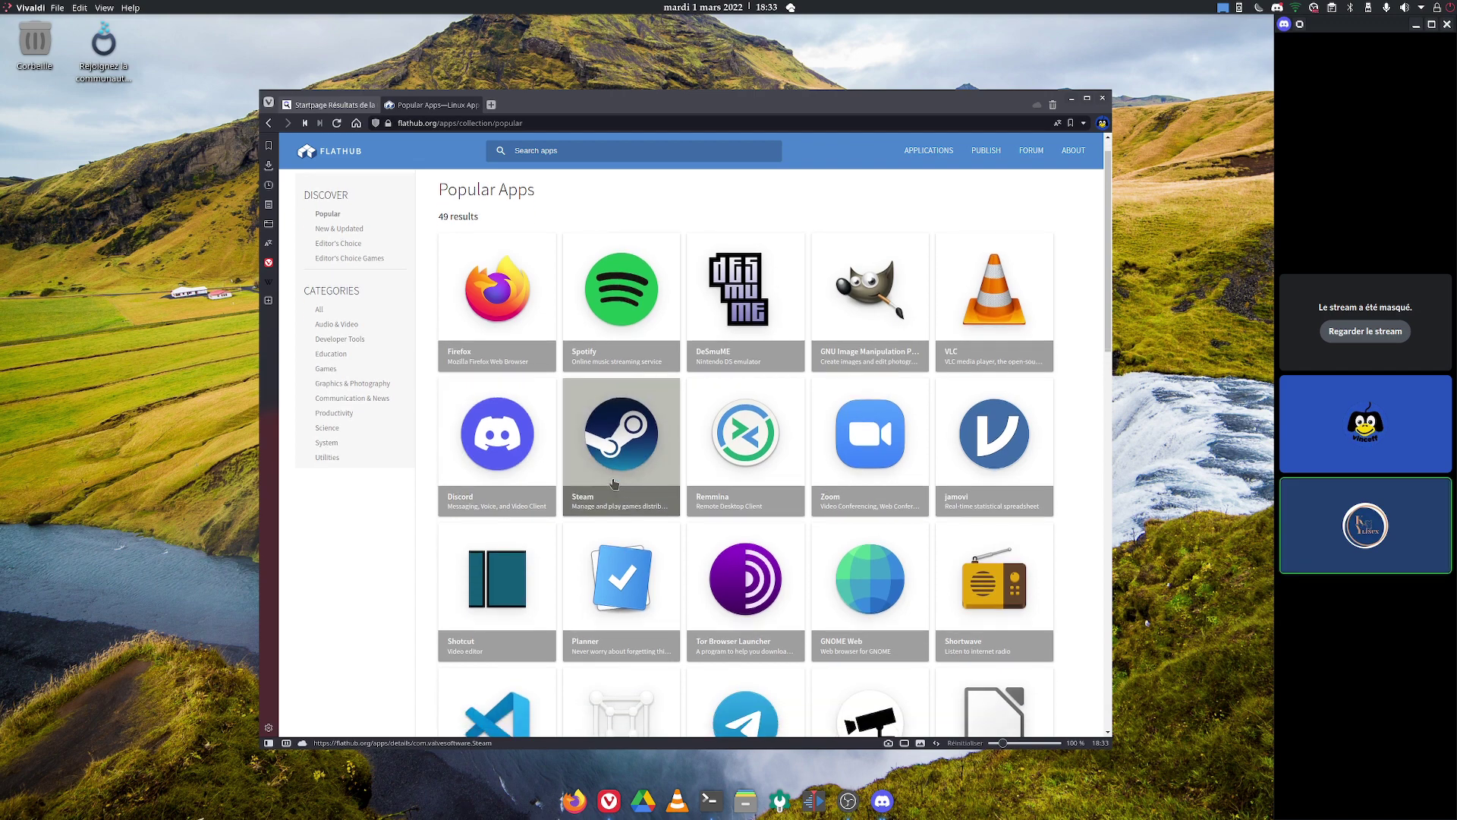
scroll(615, 484, "down", 2)
scroll(617, 489, "up", 2)
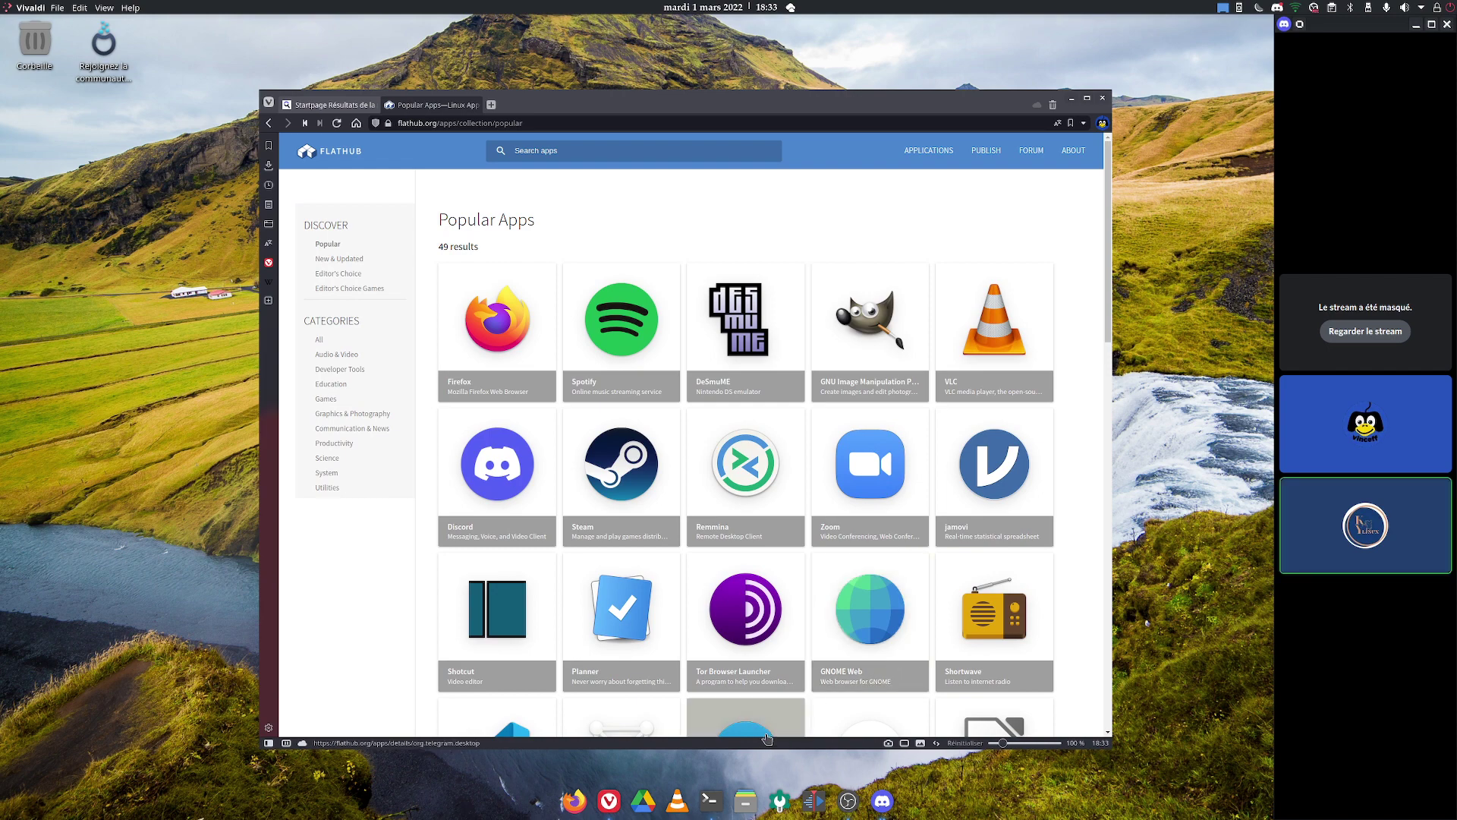
Replace the search results page with the Gaming-Flatpak releases page on GitHub and open the repository's code page
left_click(338, 105)
left_click(415, 123)
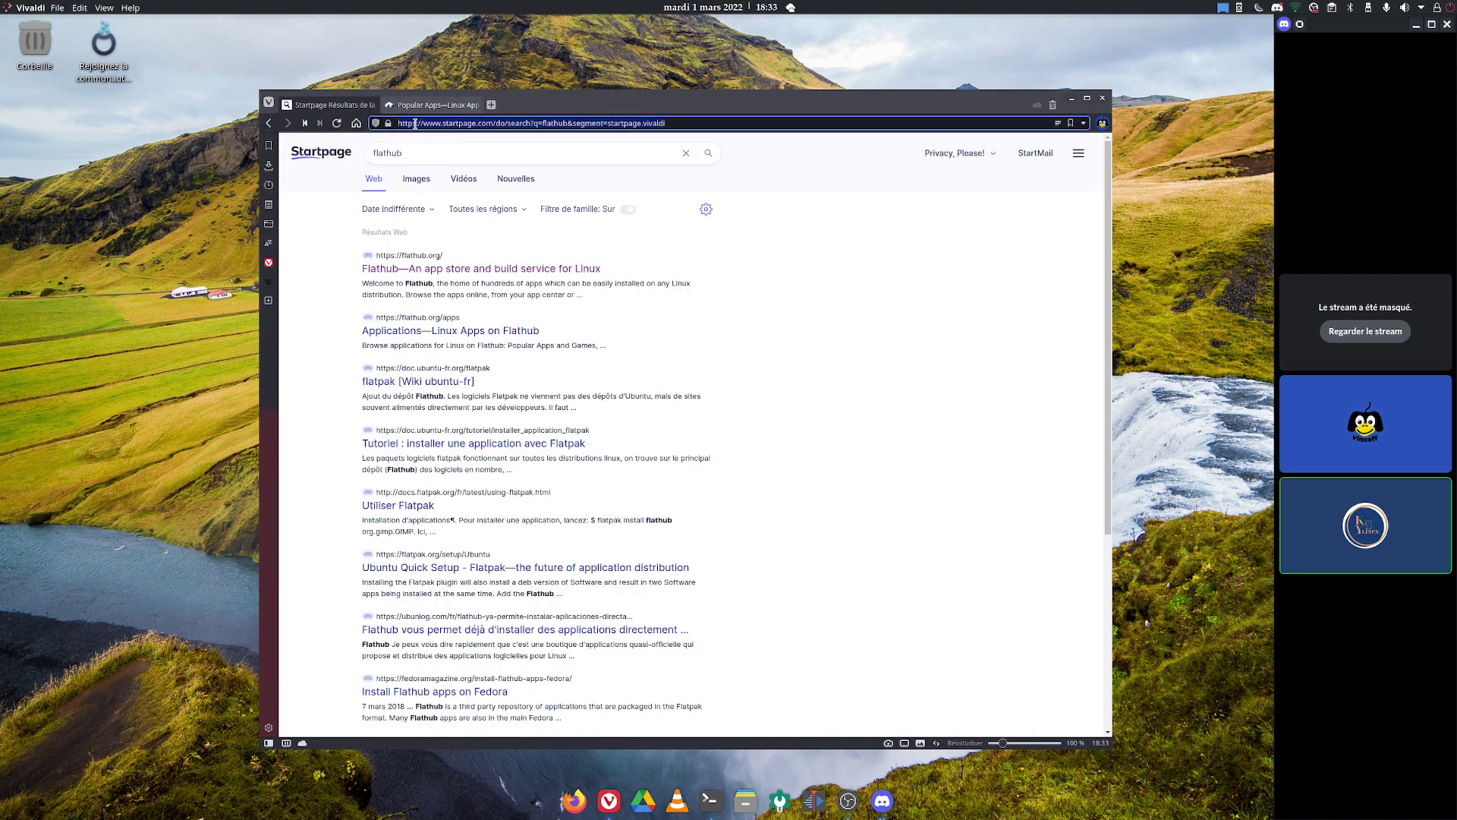
type("son-video.com/")
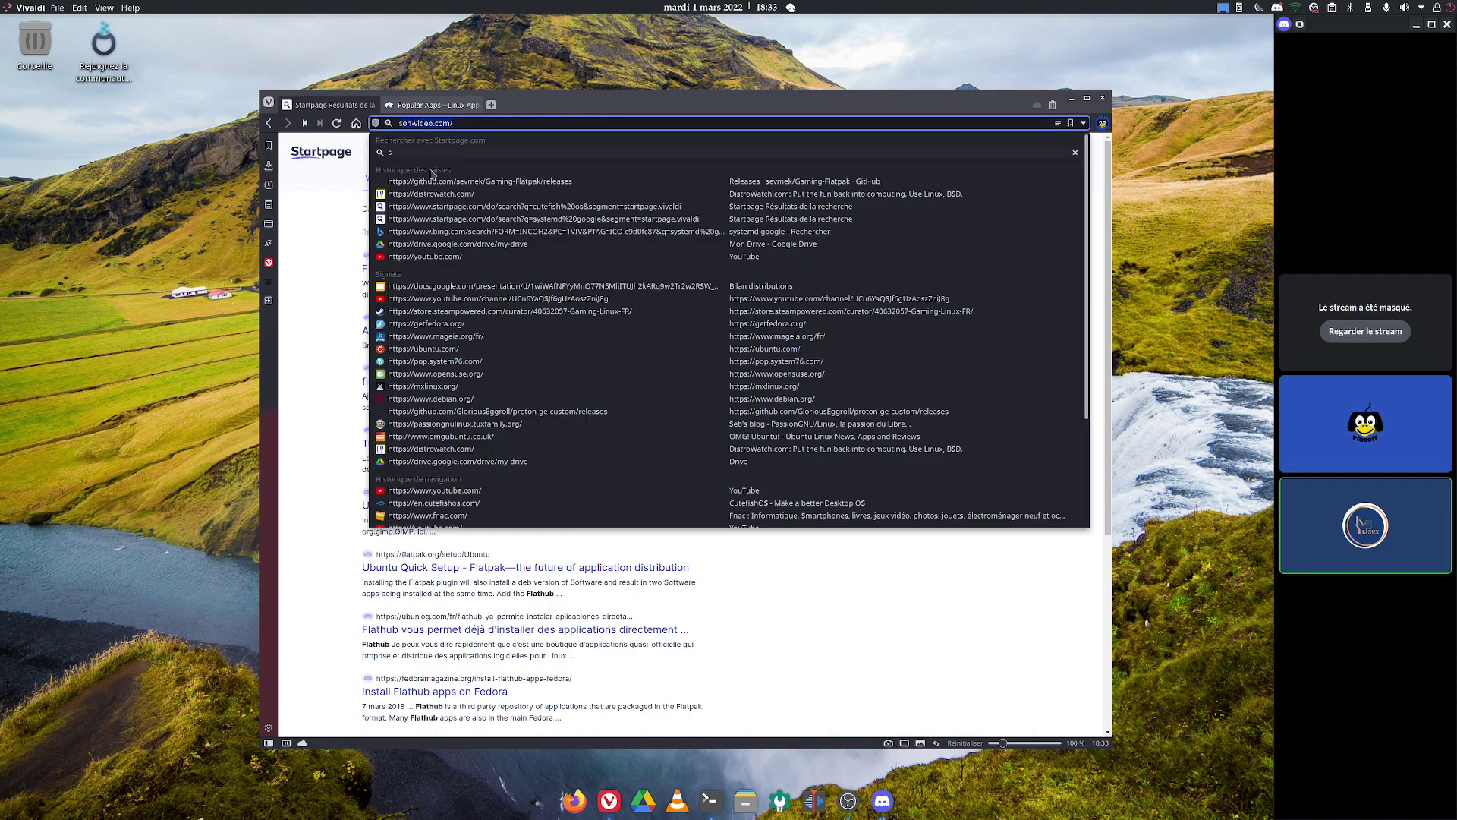
left_click(432, 182)
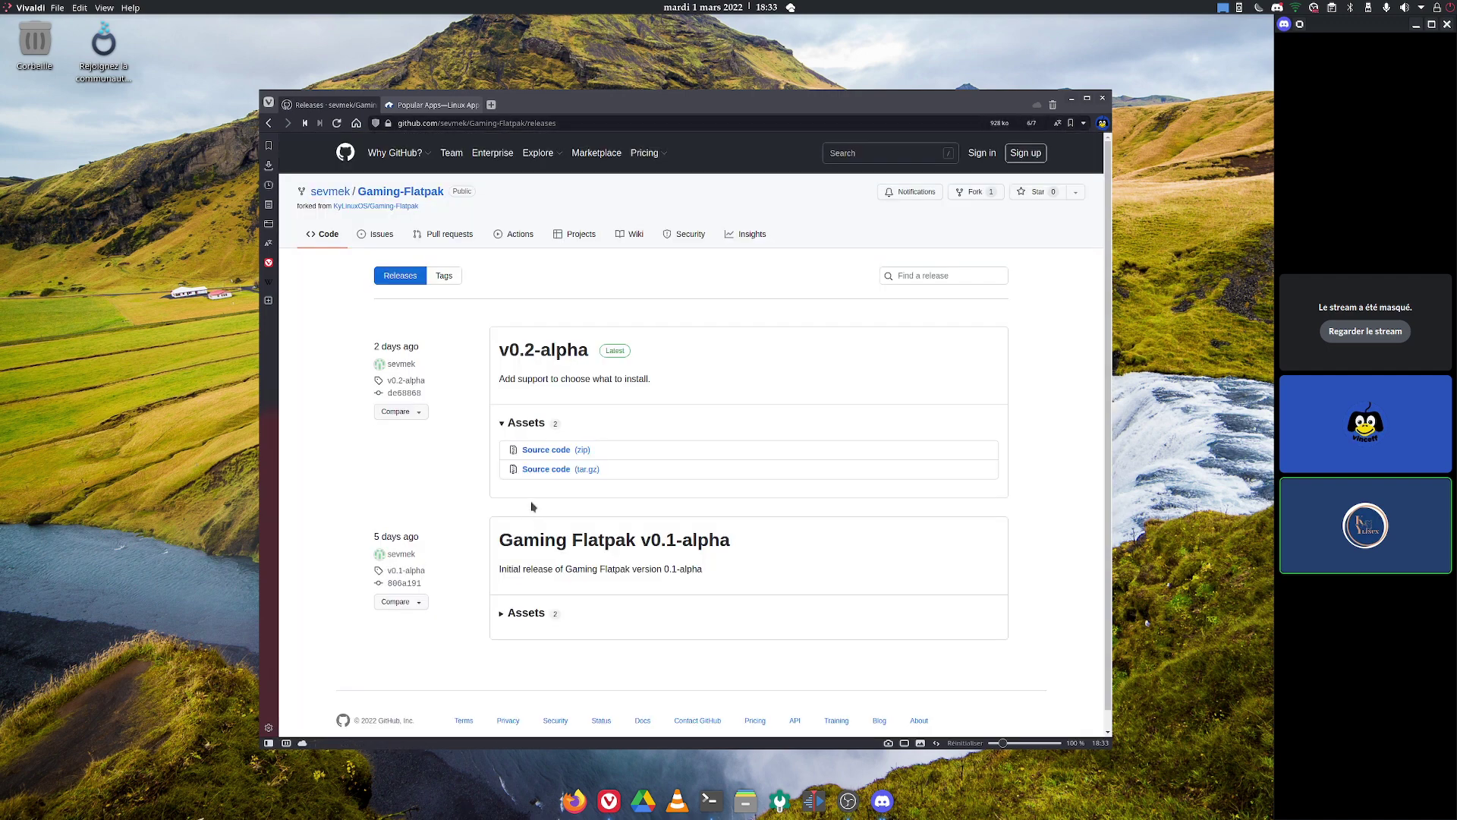
left_click(325, 228)
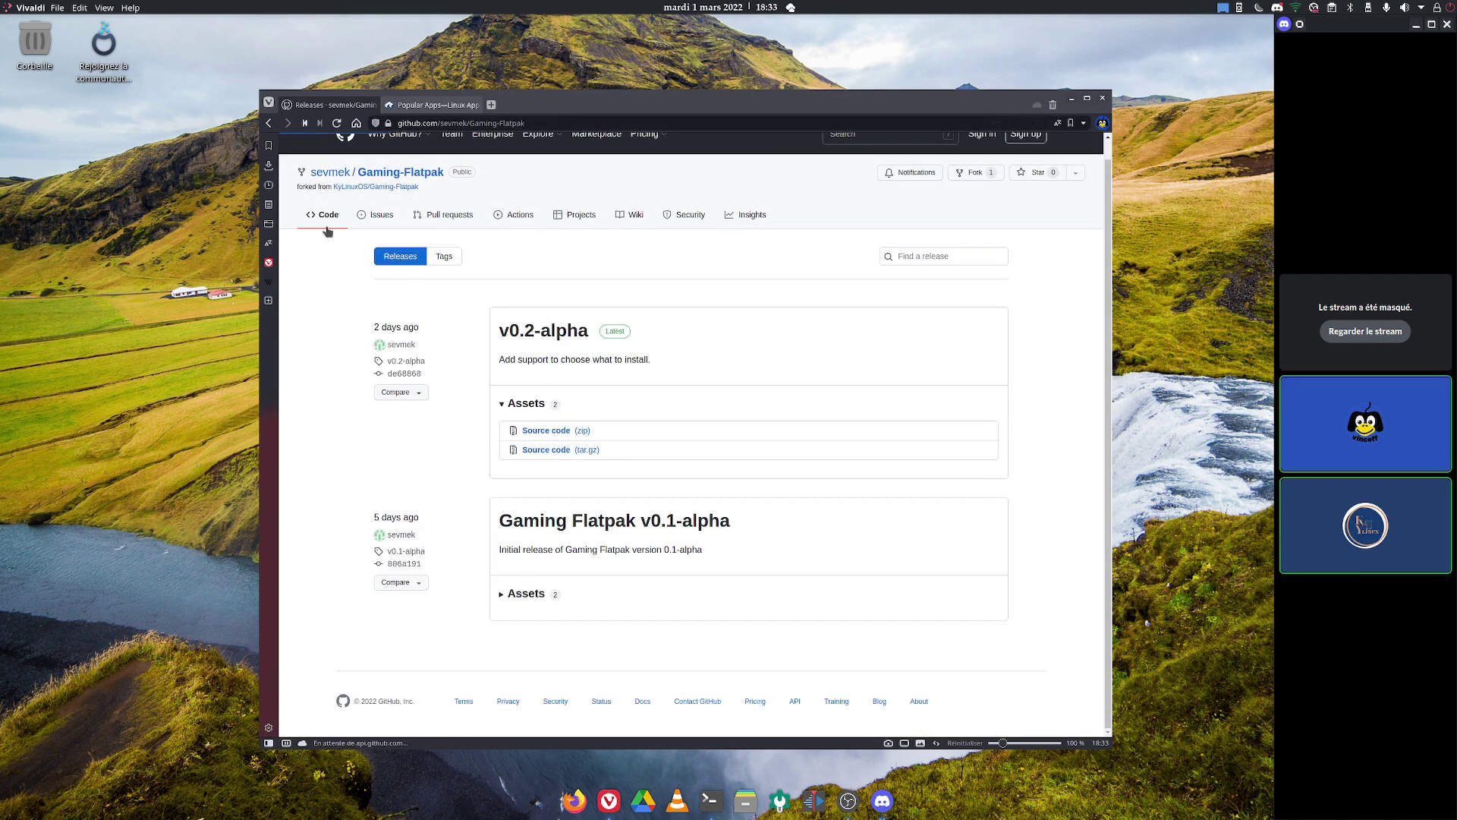
Read through the repository's README and open the gf-zenity.png screenshot of the flatpak selection dialog
scroll(1106, 337, "down", 3)
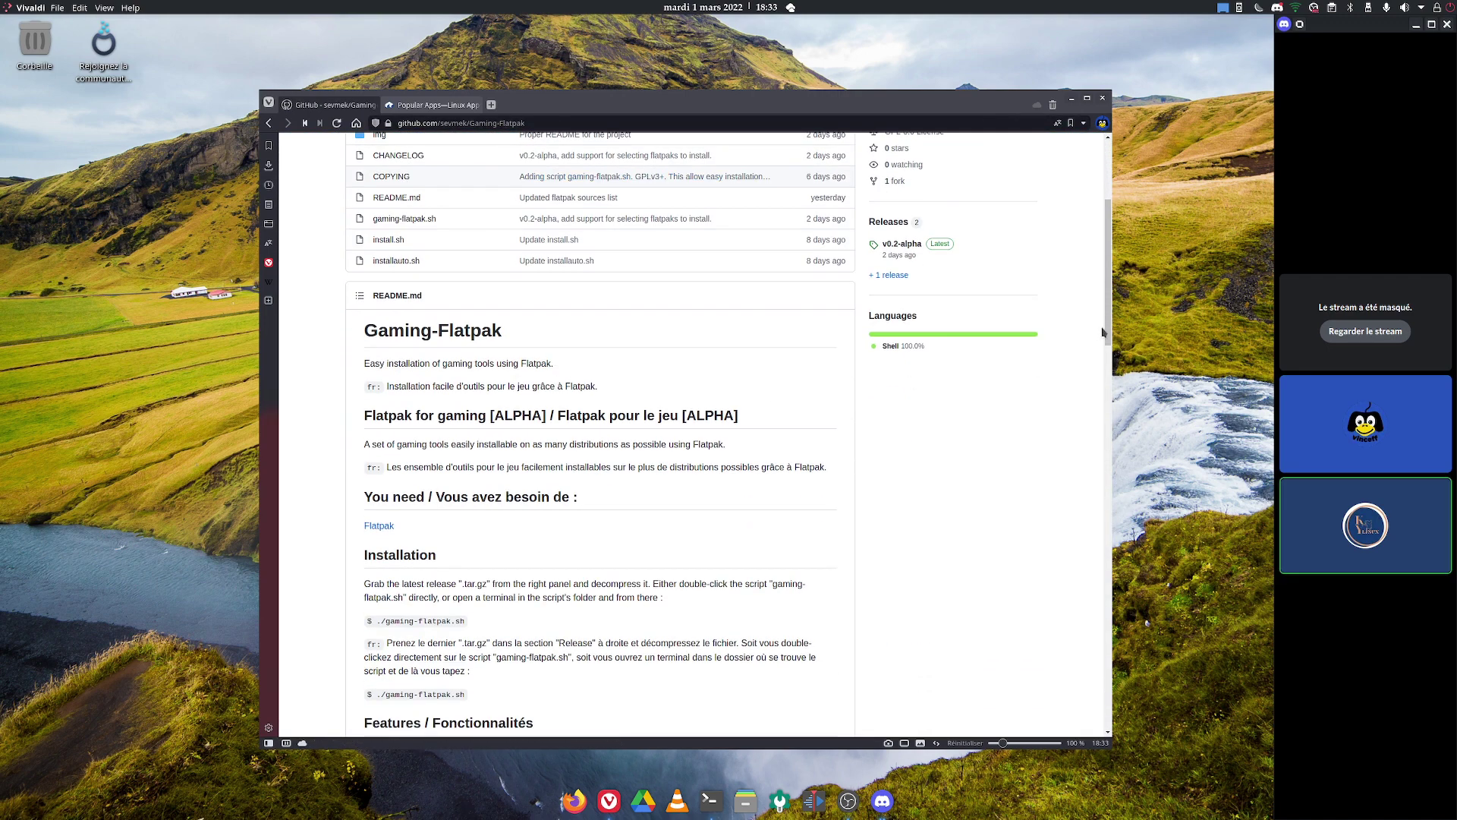
scroll(1106, 336, "down", 8)
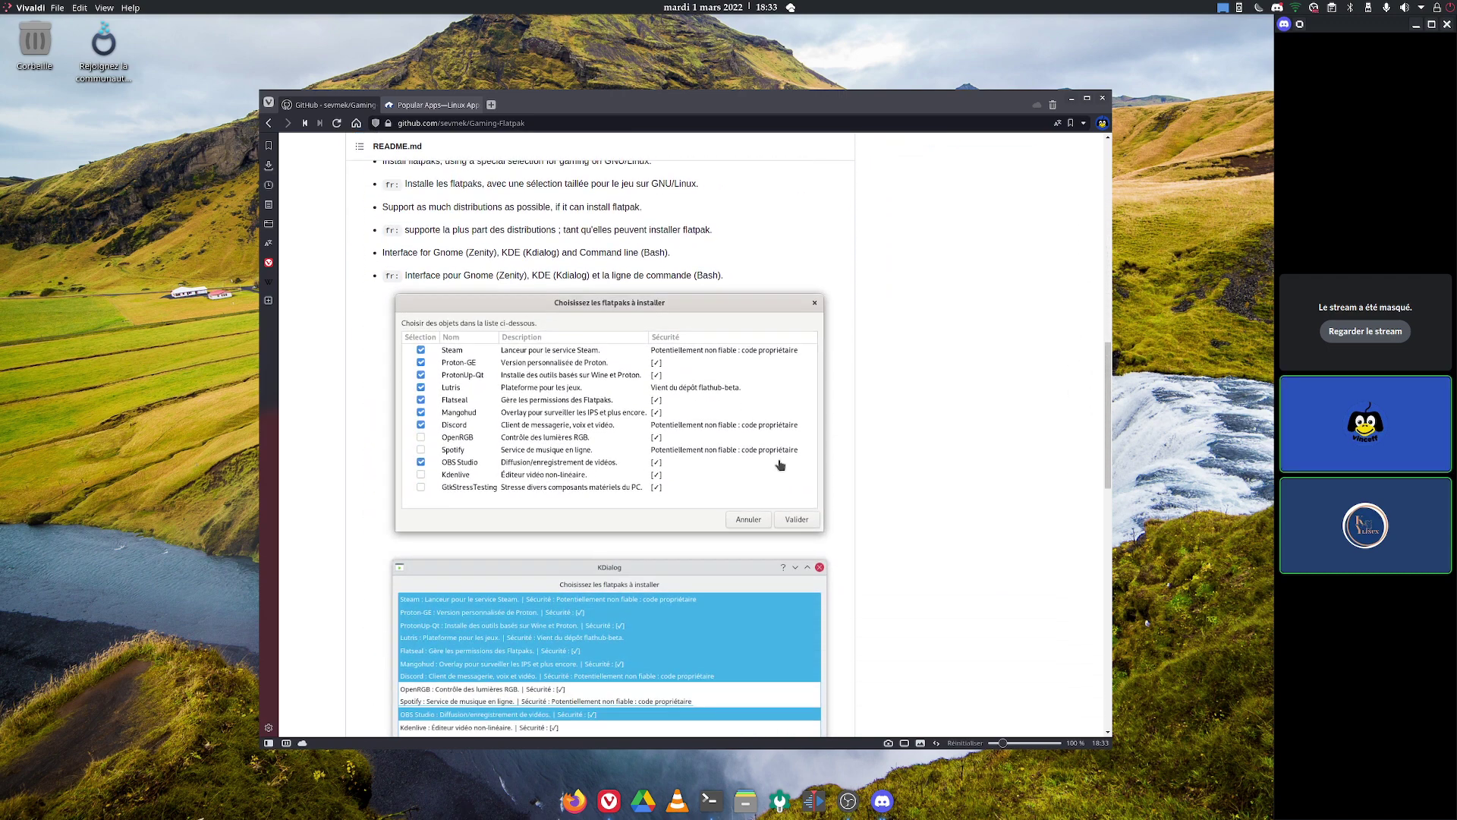
left_click(697, 458)
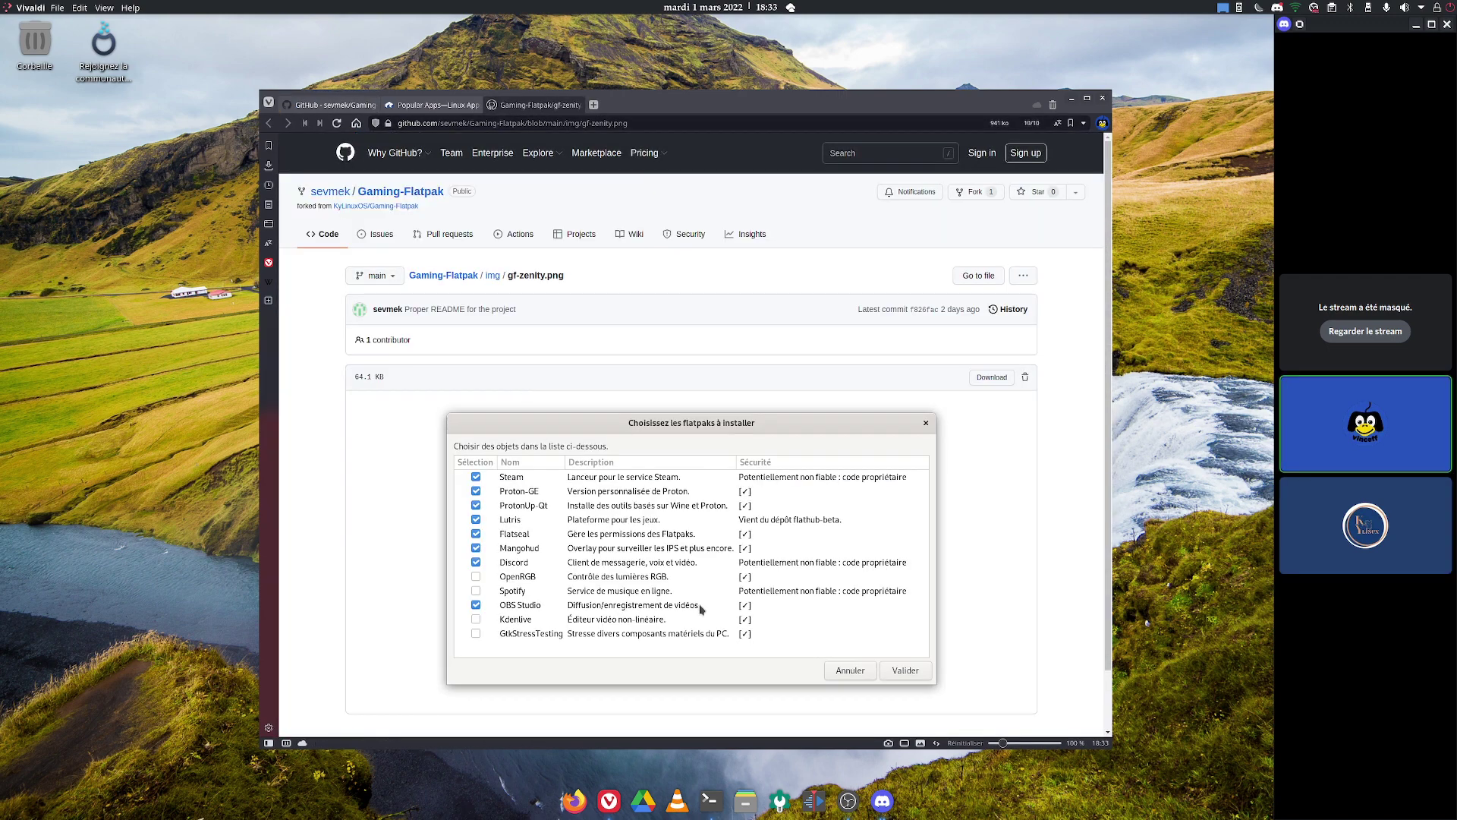
scroll(700, 609, "down", 1)
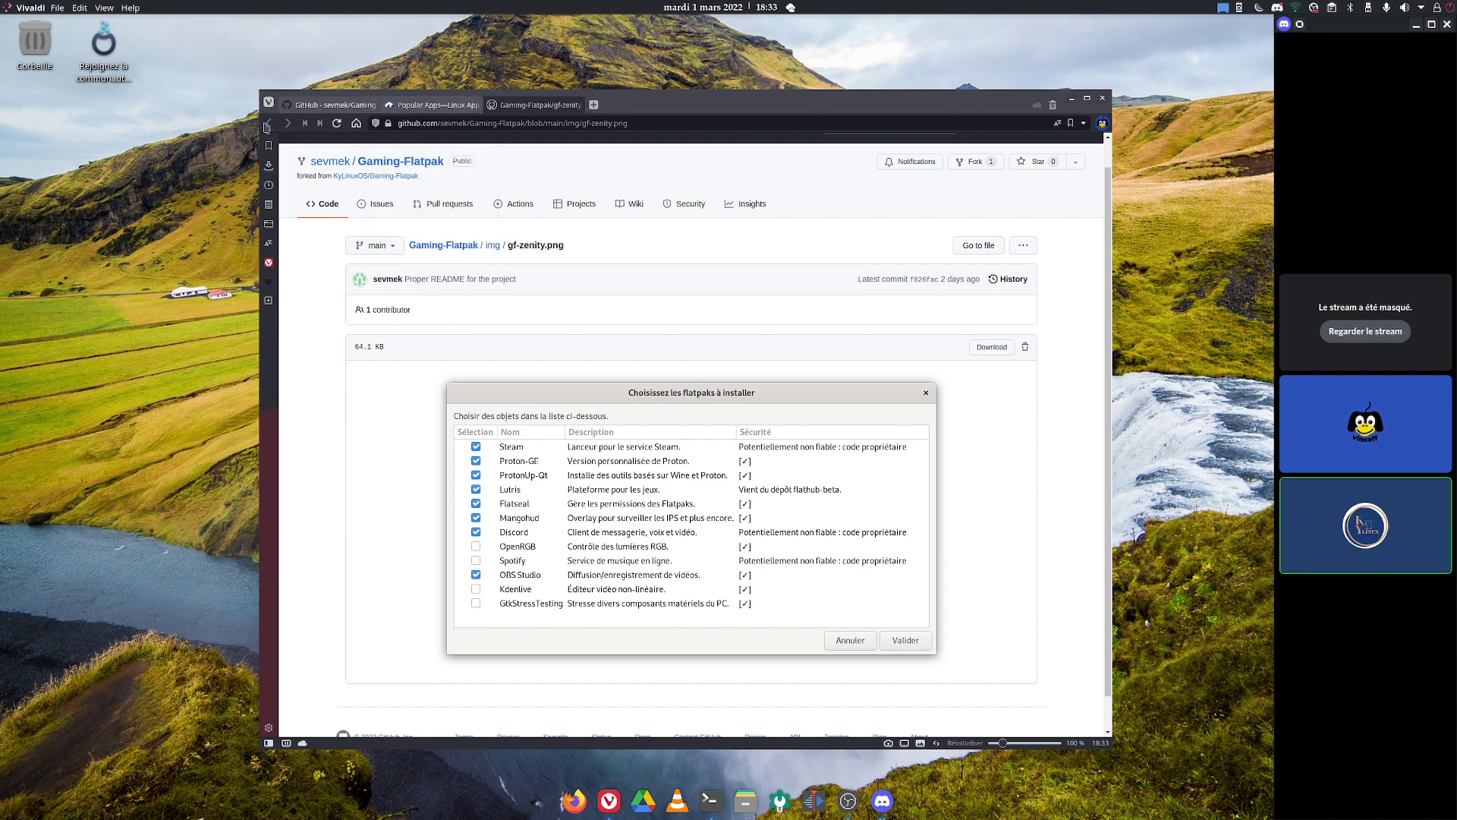
Return to the Popular Apps page on Flathub
left_click(413, 108)
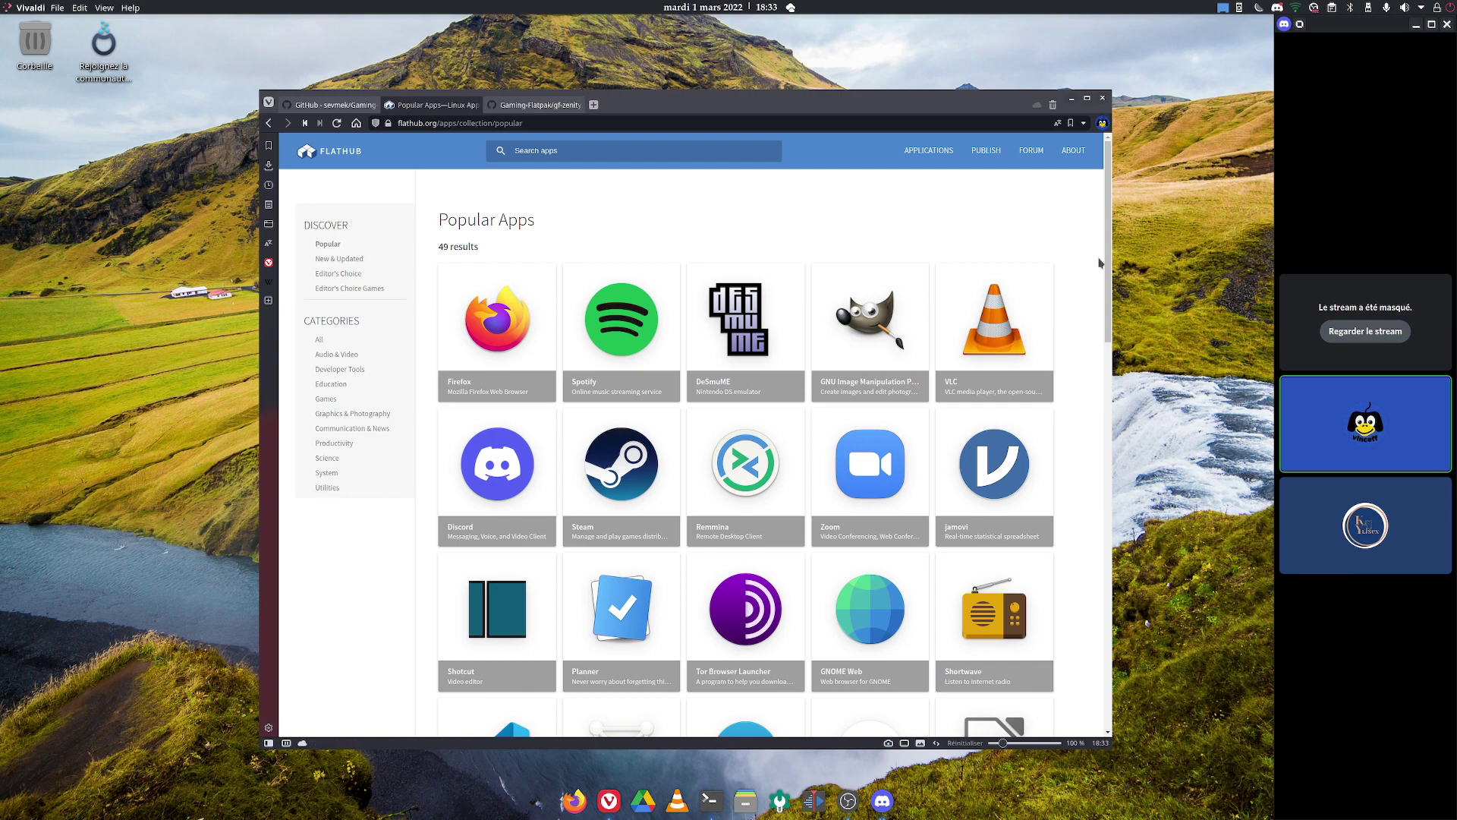
left_click_drag(1108, 275, 1102, 246)
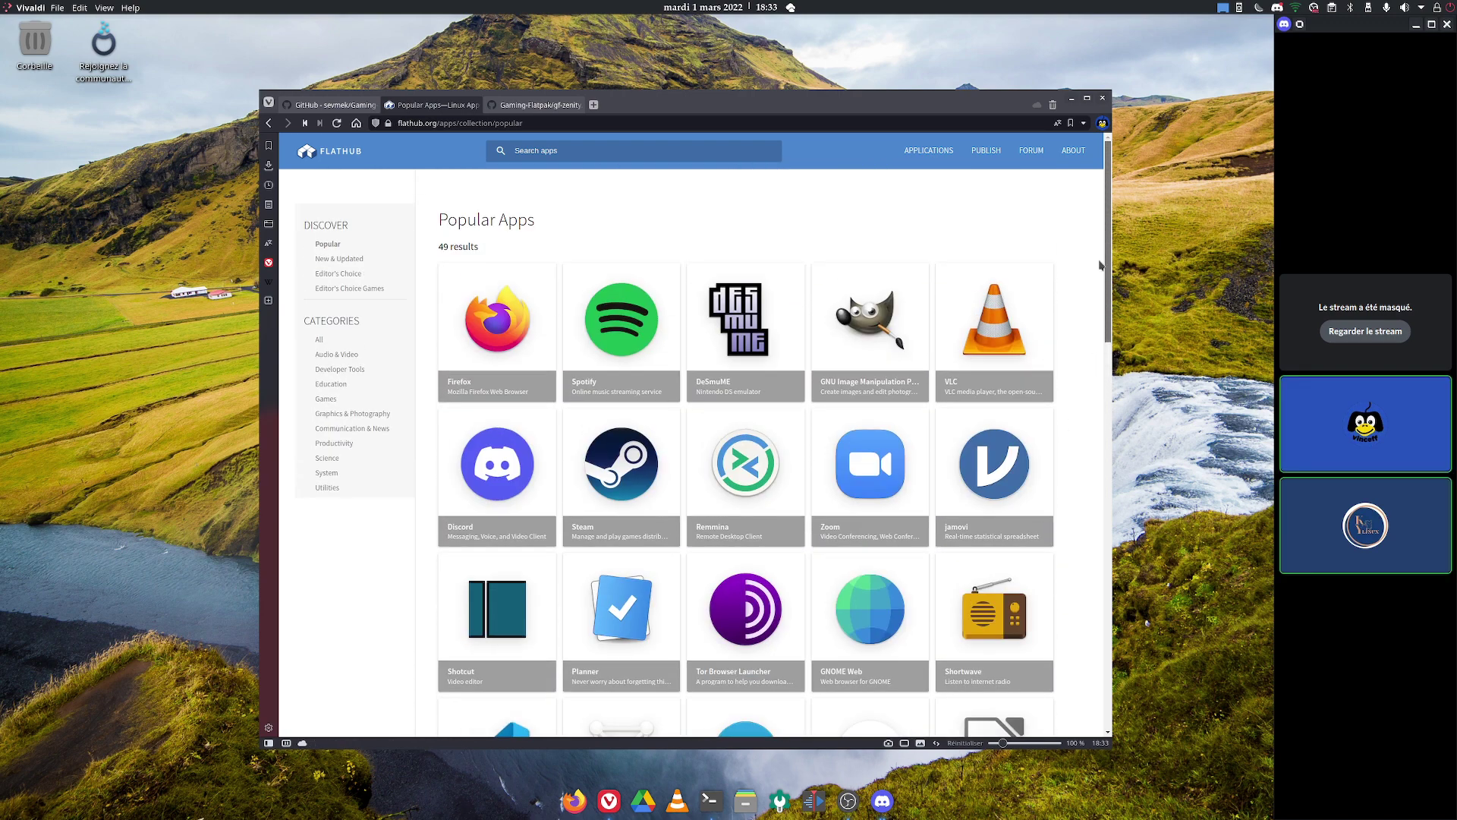
Show the complete All applications category on Flathub and look through the alphabetical list of apps
left_click(319, 339)
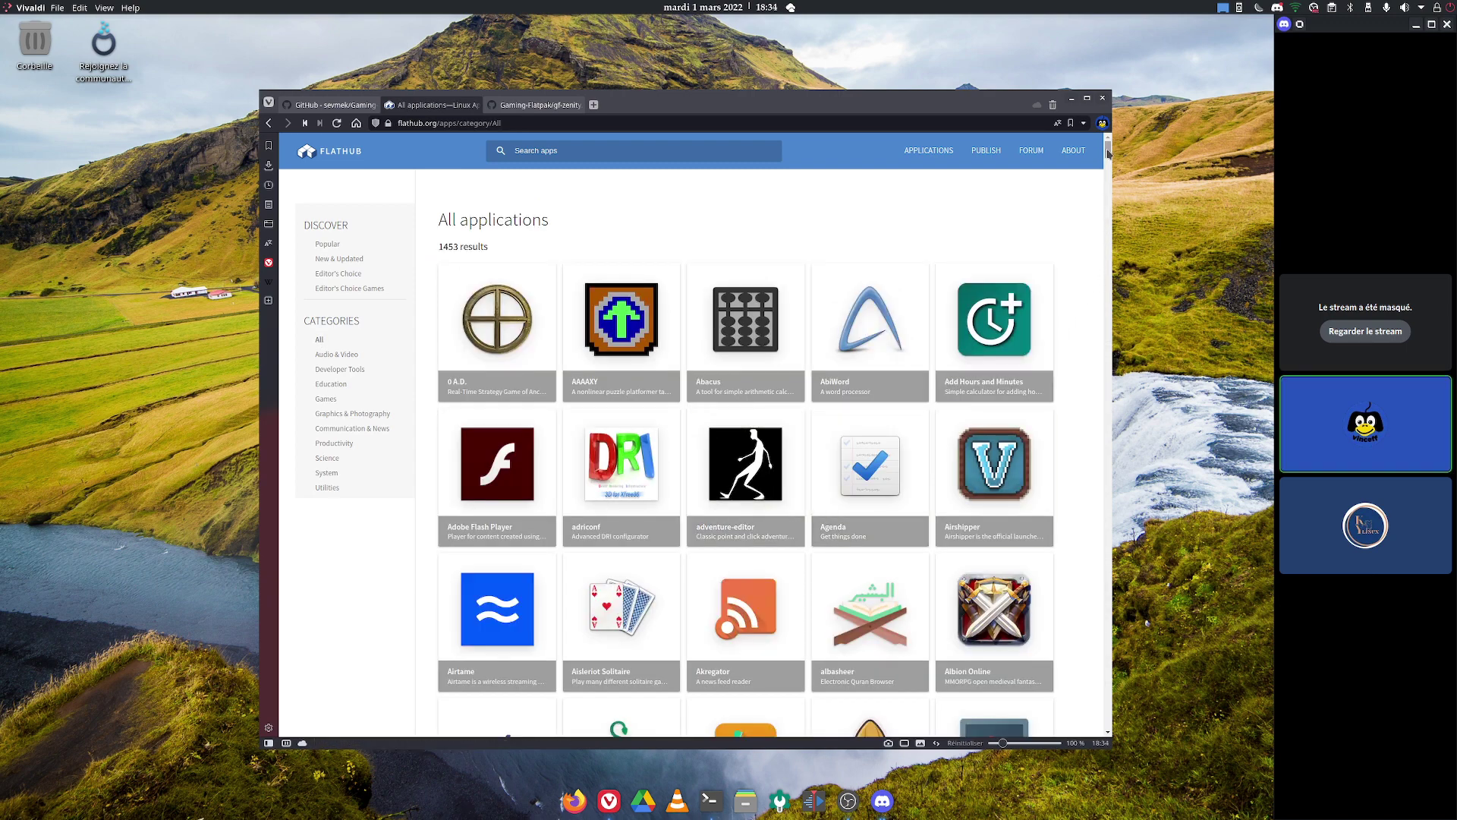
scroll(1108, 154, "down", 7)
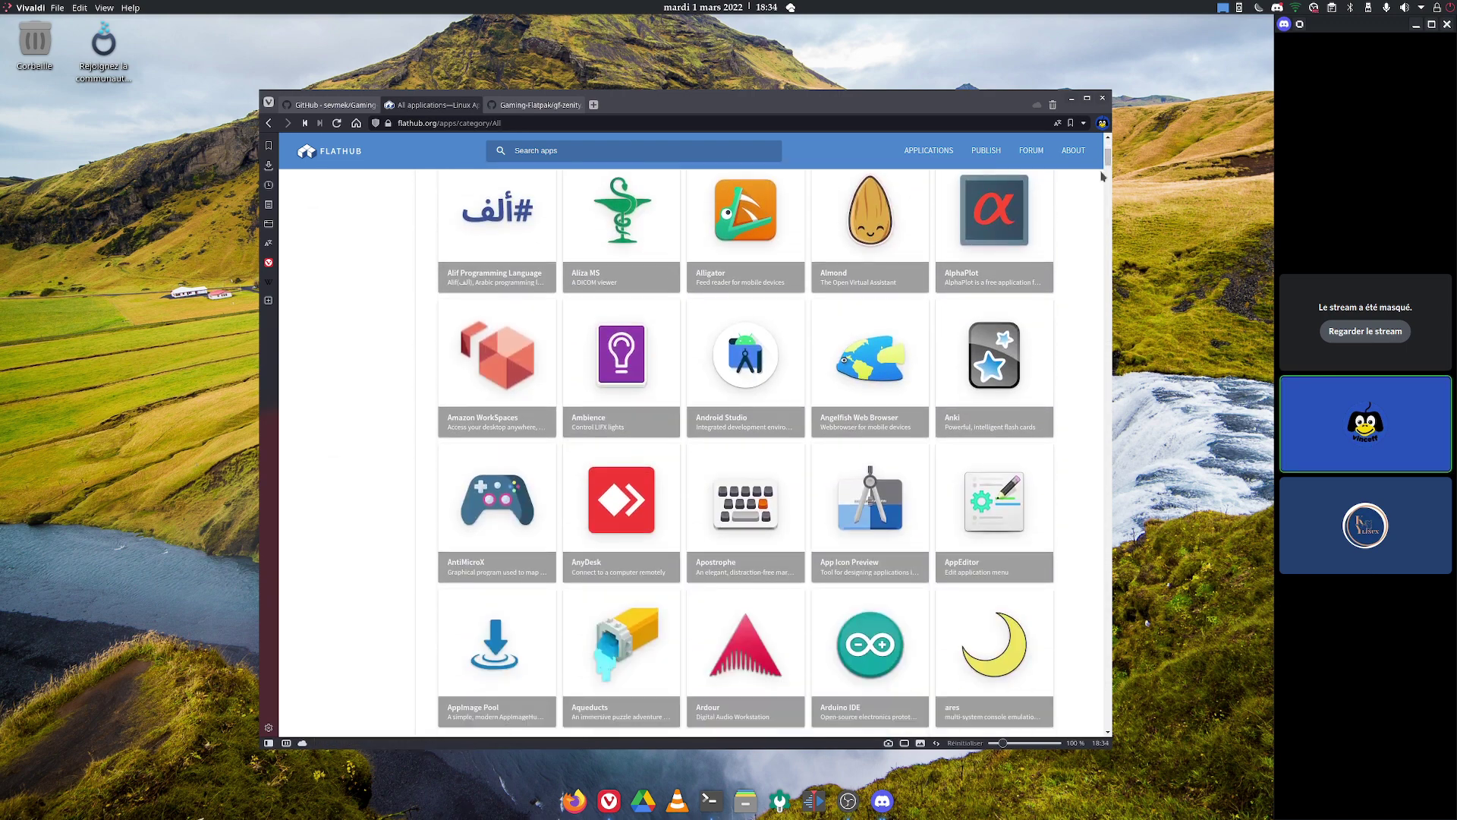
scroll(873, 517, "down", 3)
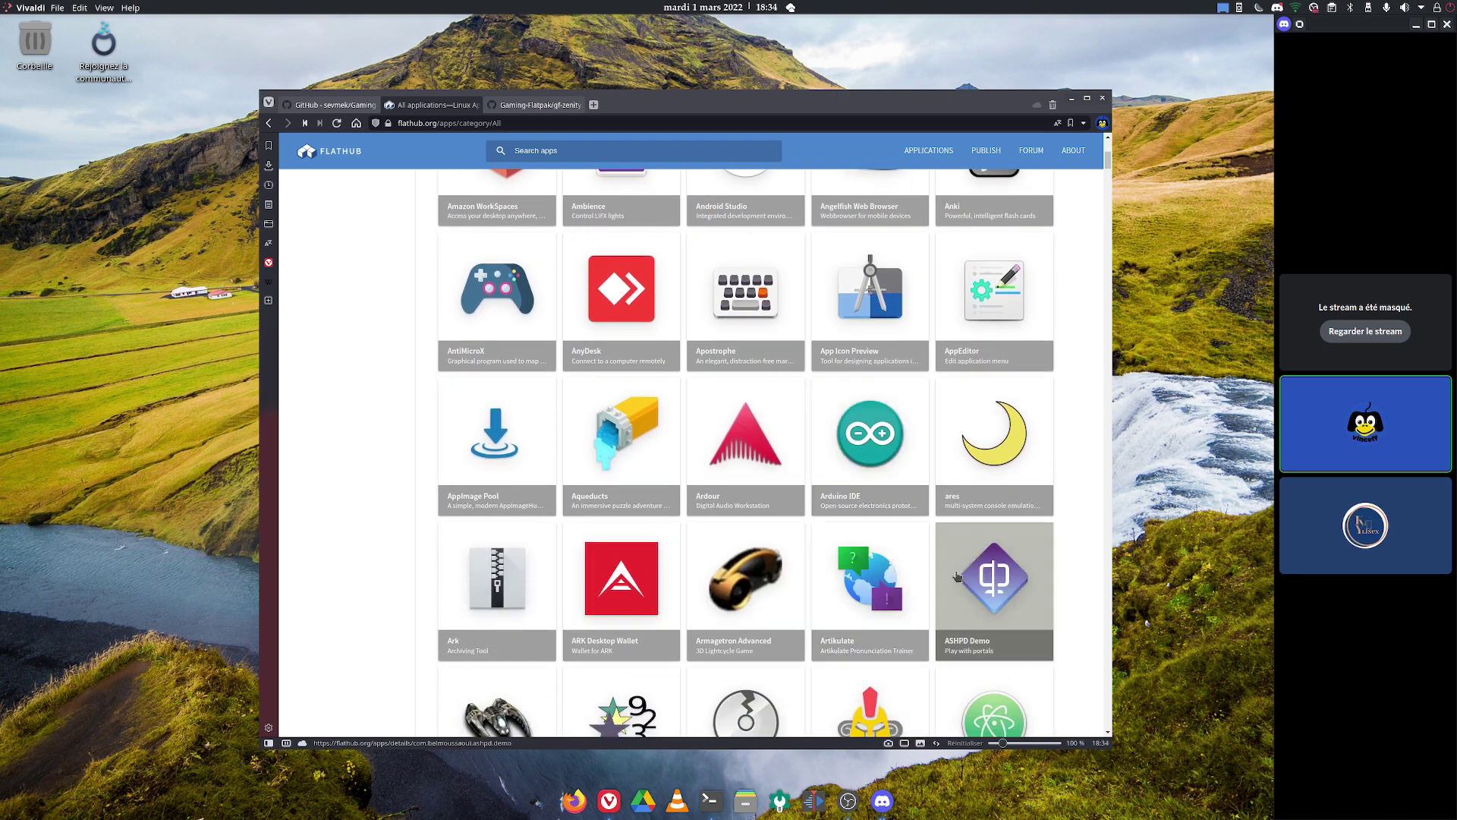
scroll(958, 576, "down", 3)
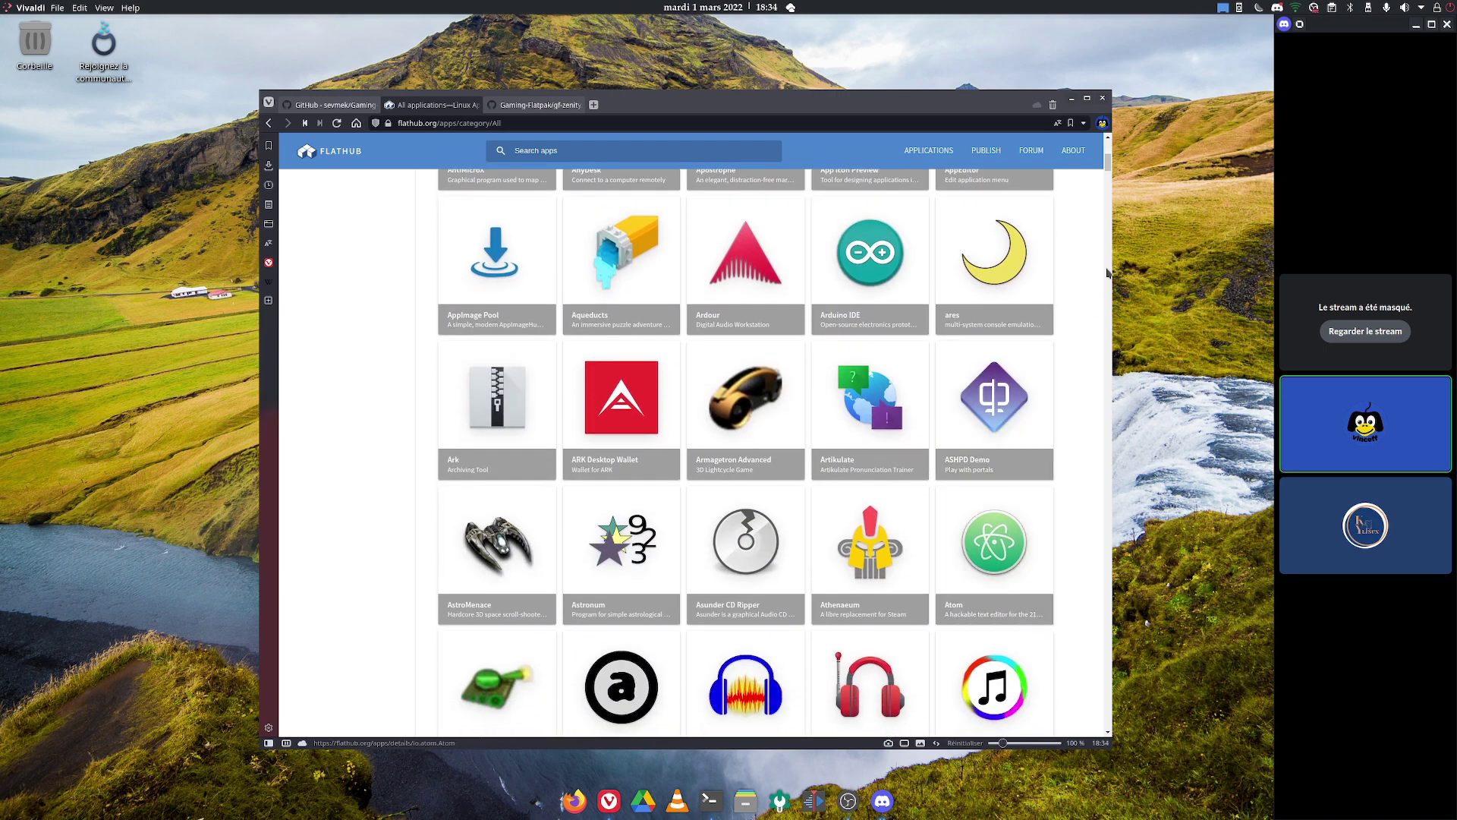
scroll(729, 608, "down", 2)
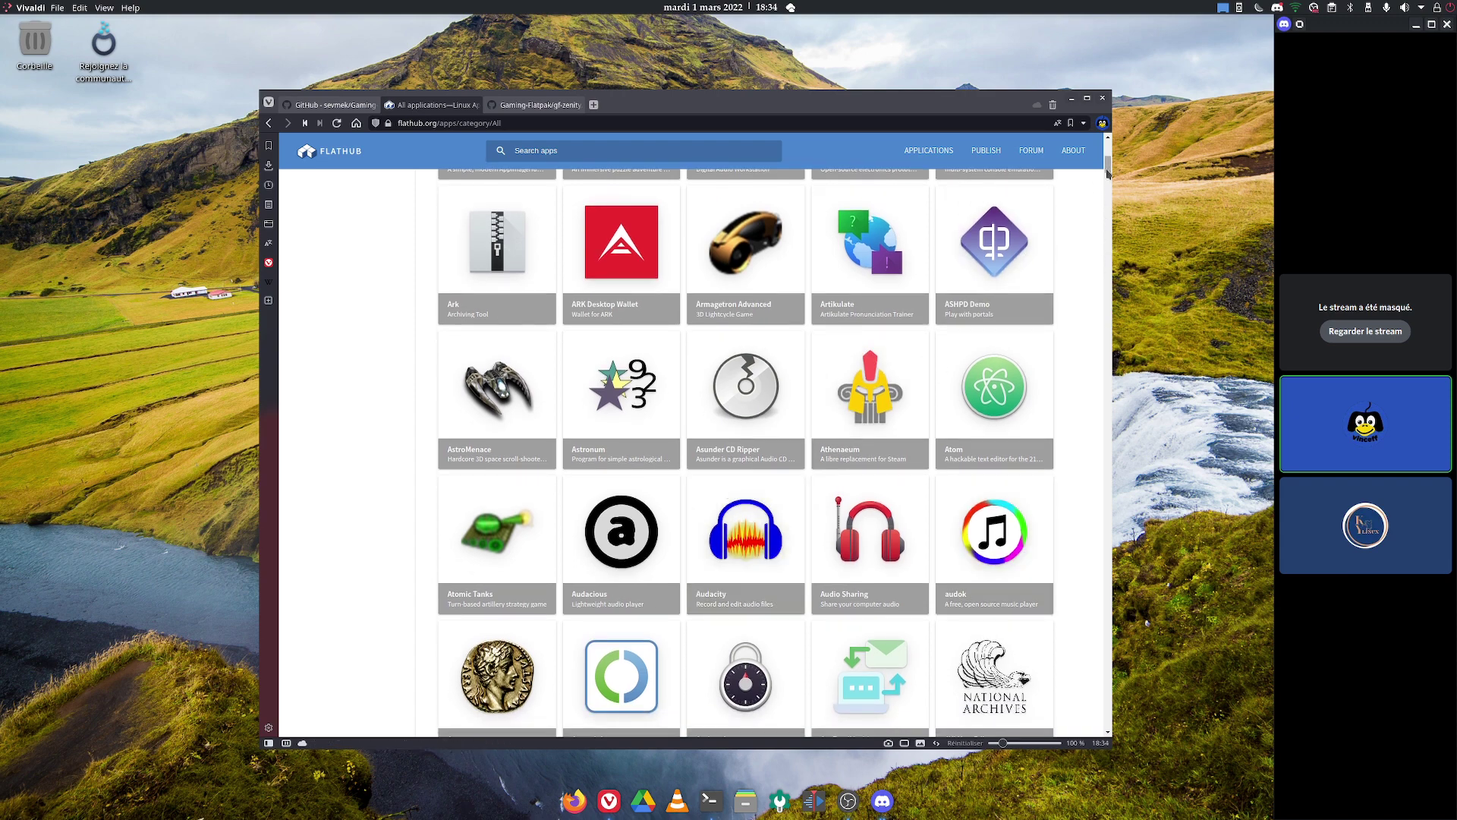
scroll(1108, 173, "down", 1)
left_click_drag(1107, 173, 1109, 191)
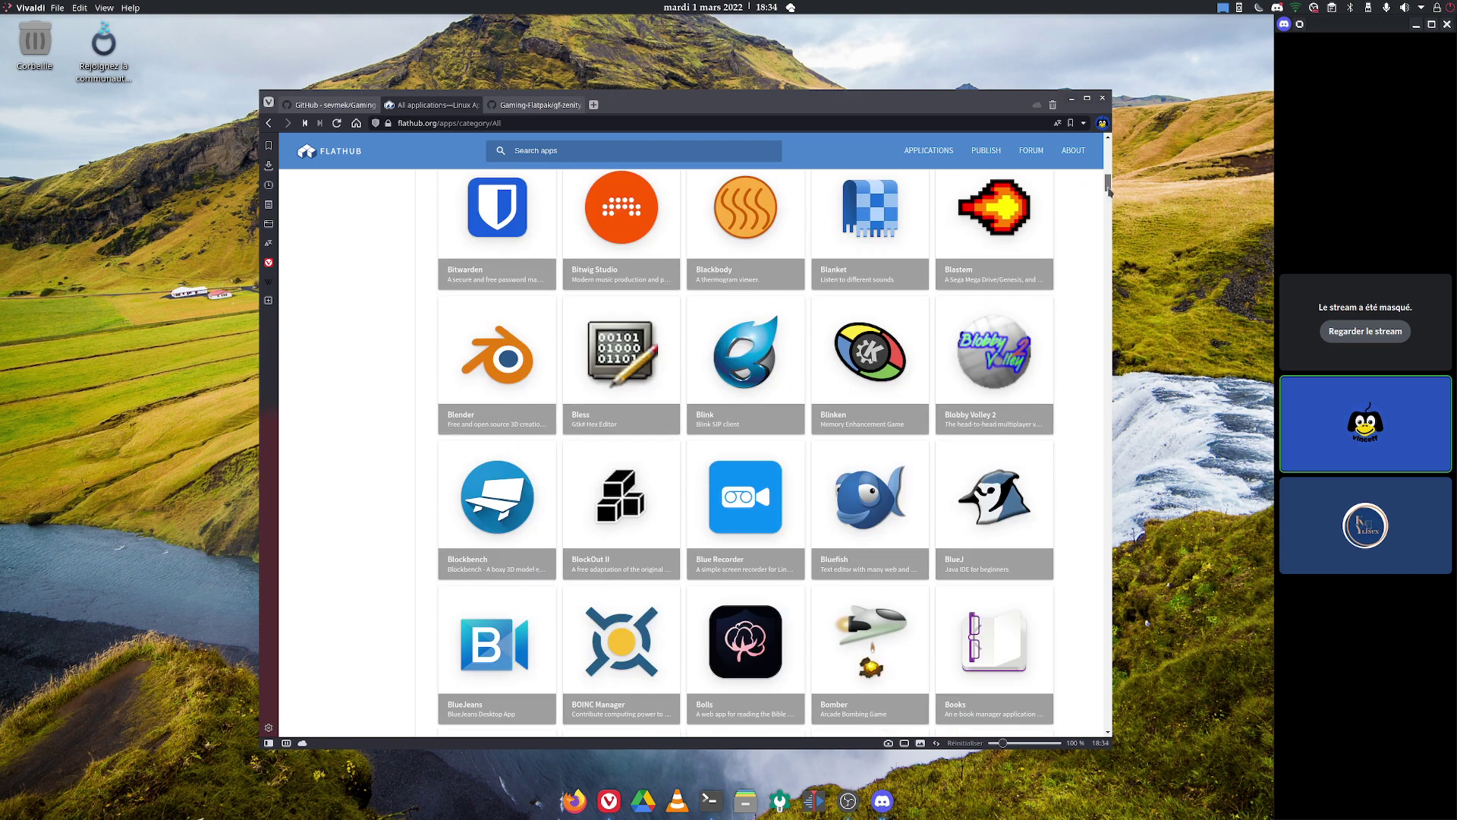
key("alt+Left")
key("alt+Right")
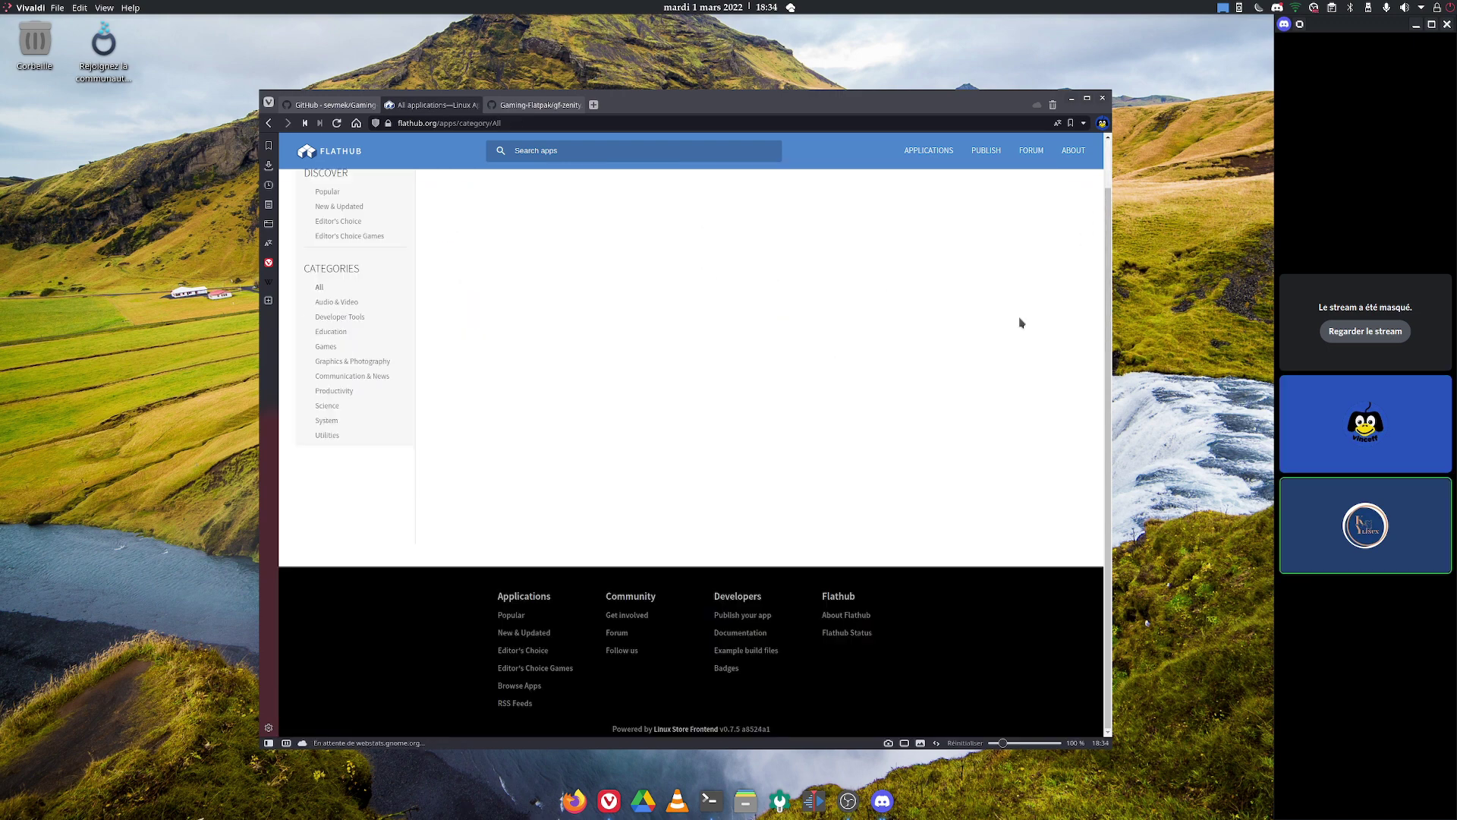
left_click_drag(1107, 151, 1105, 217)
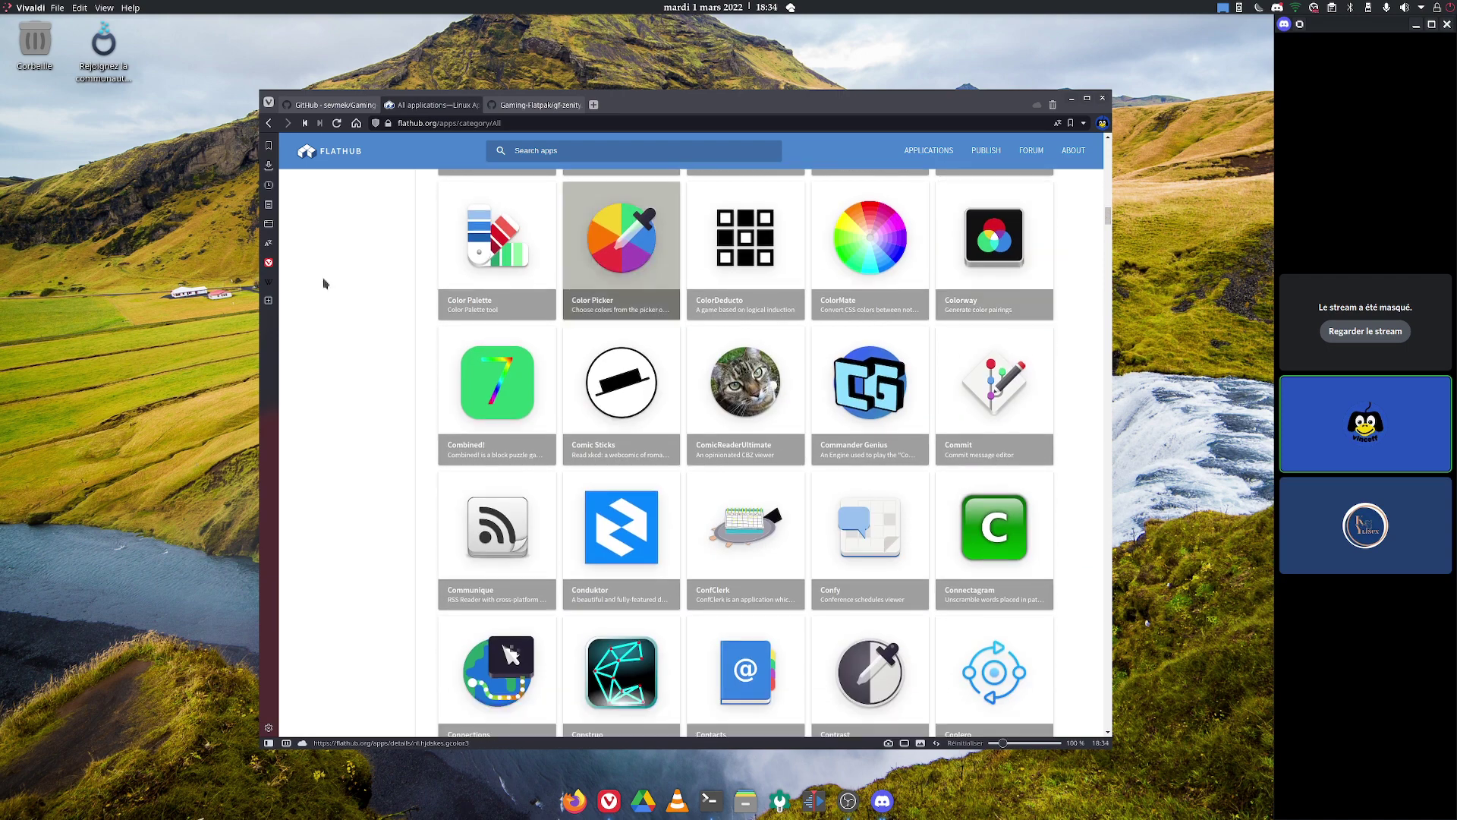
Close the browser window and stop the screen share in the Discord call
left_click(1102, 98)
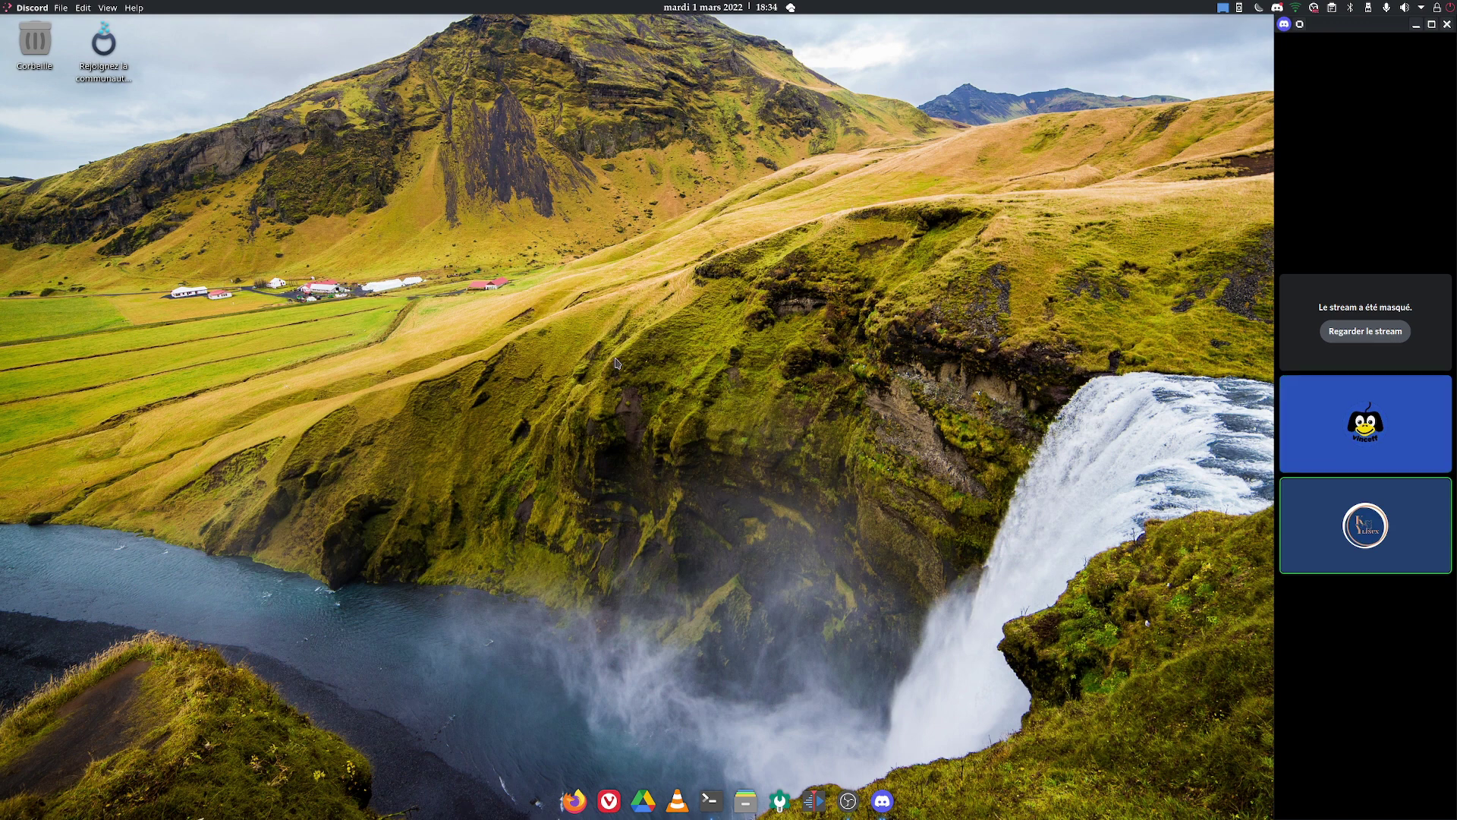
mouse_move(1389, 374)
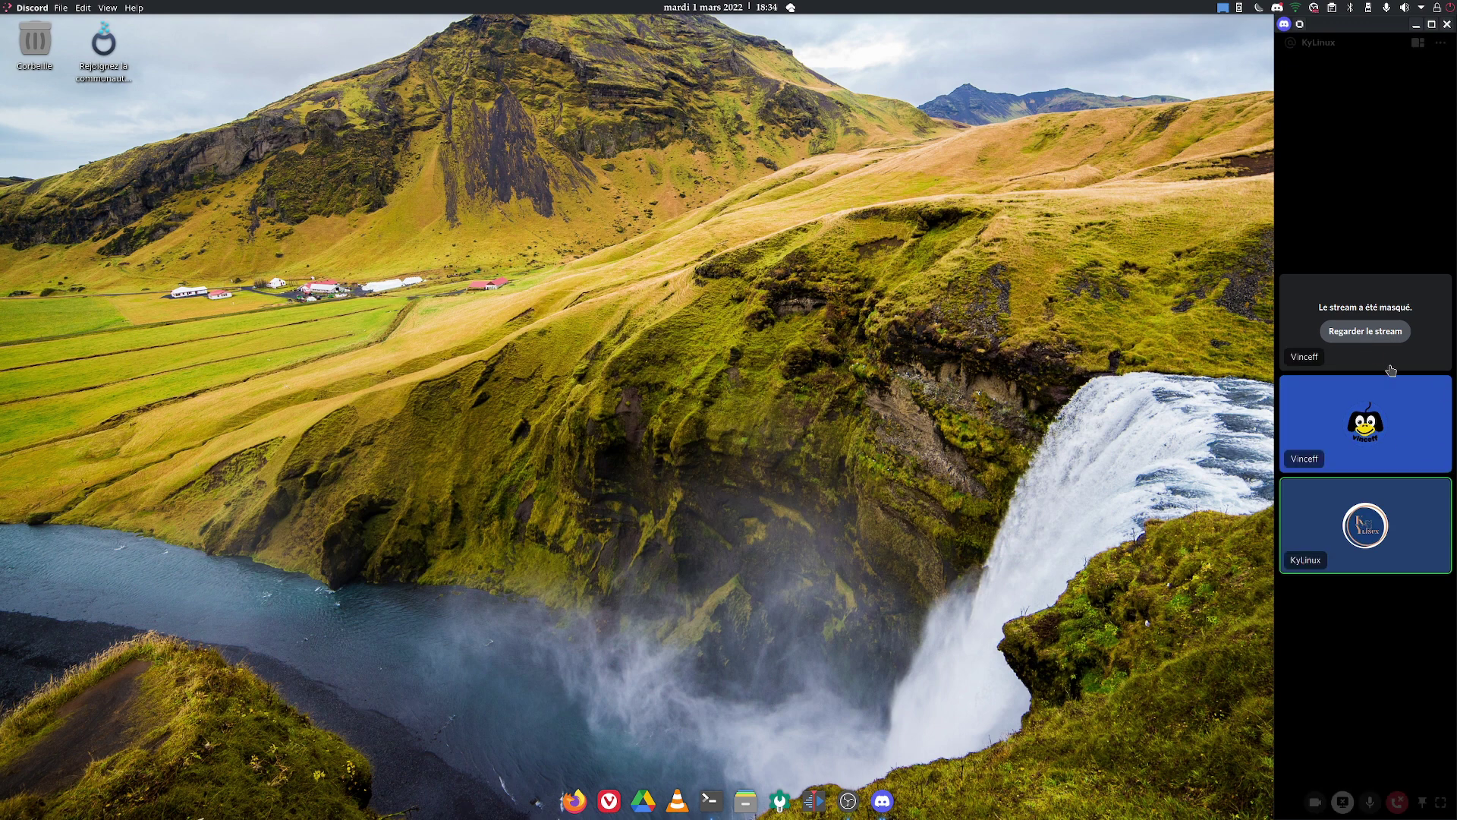
left_click(1343, 798)
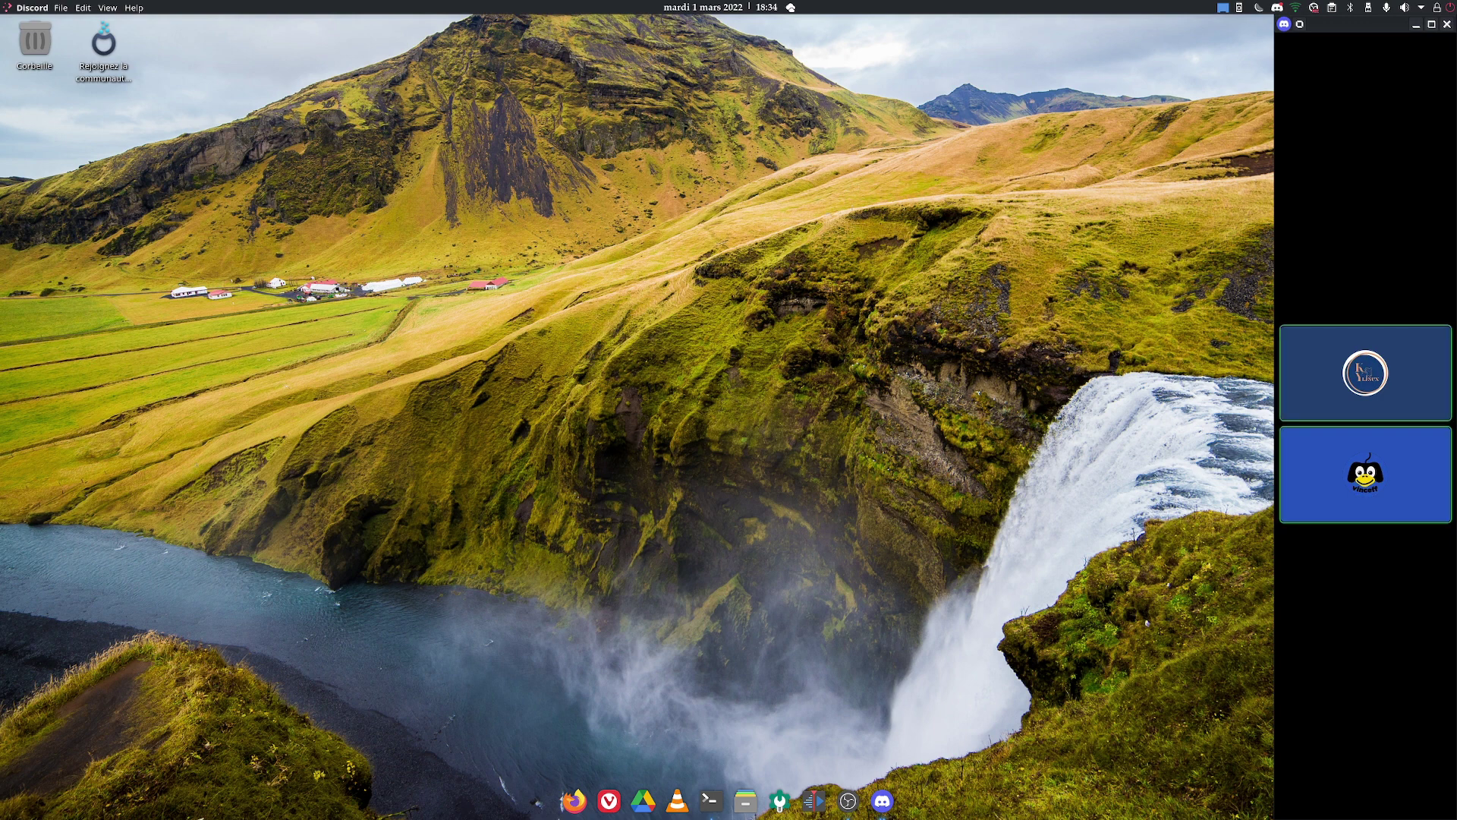
Detach the Discord call window from the screen edge and shorten it to a small window around the two participant tiles
mouse_move(1291, 667)
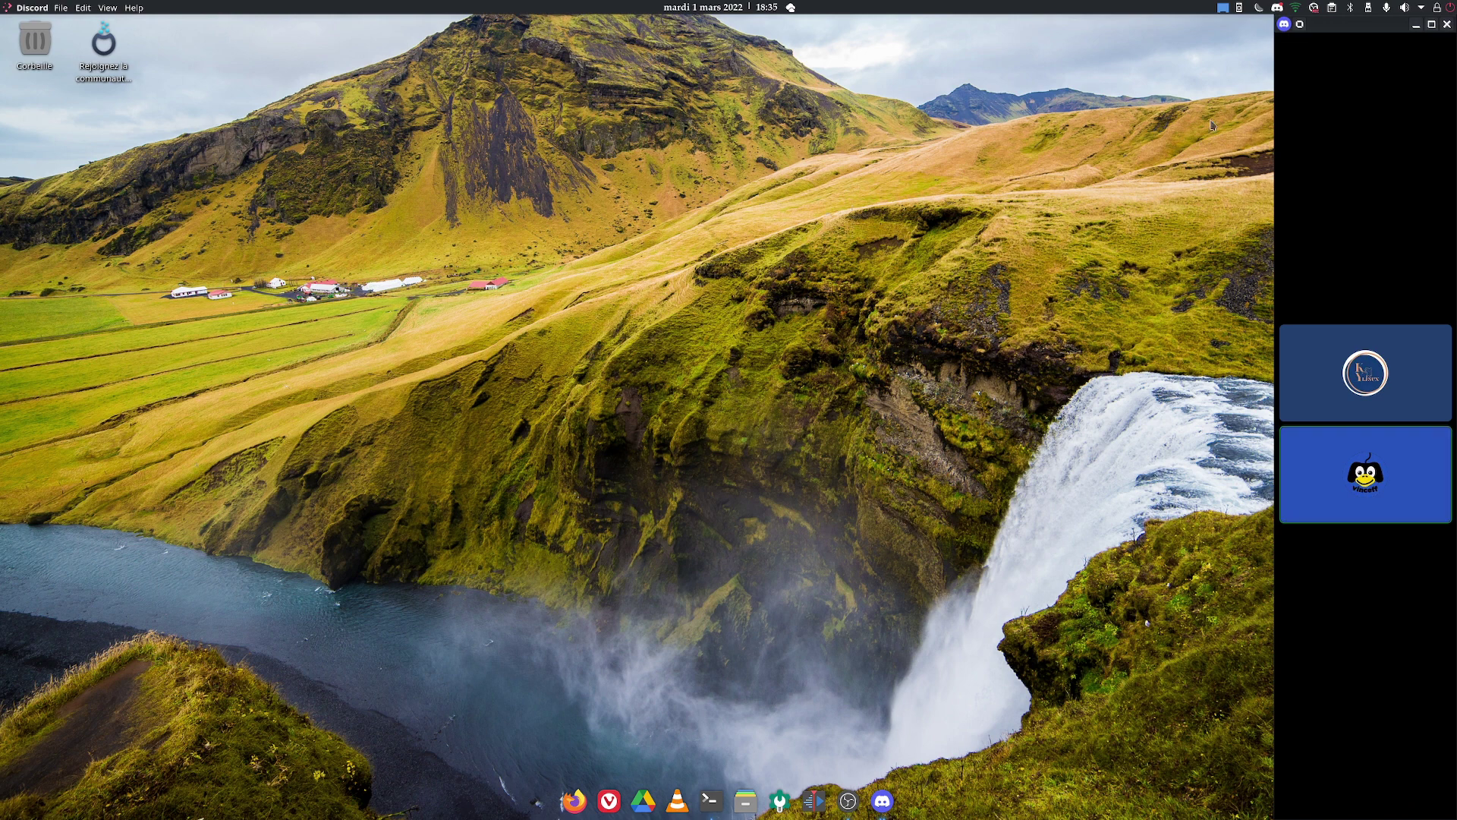
mouse_move(1286, 57)
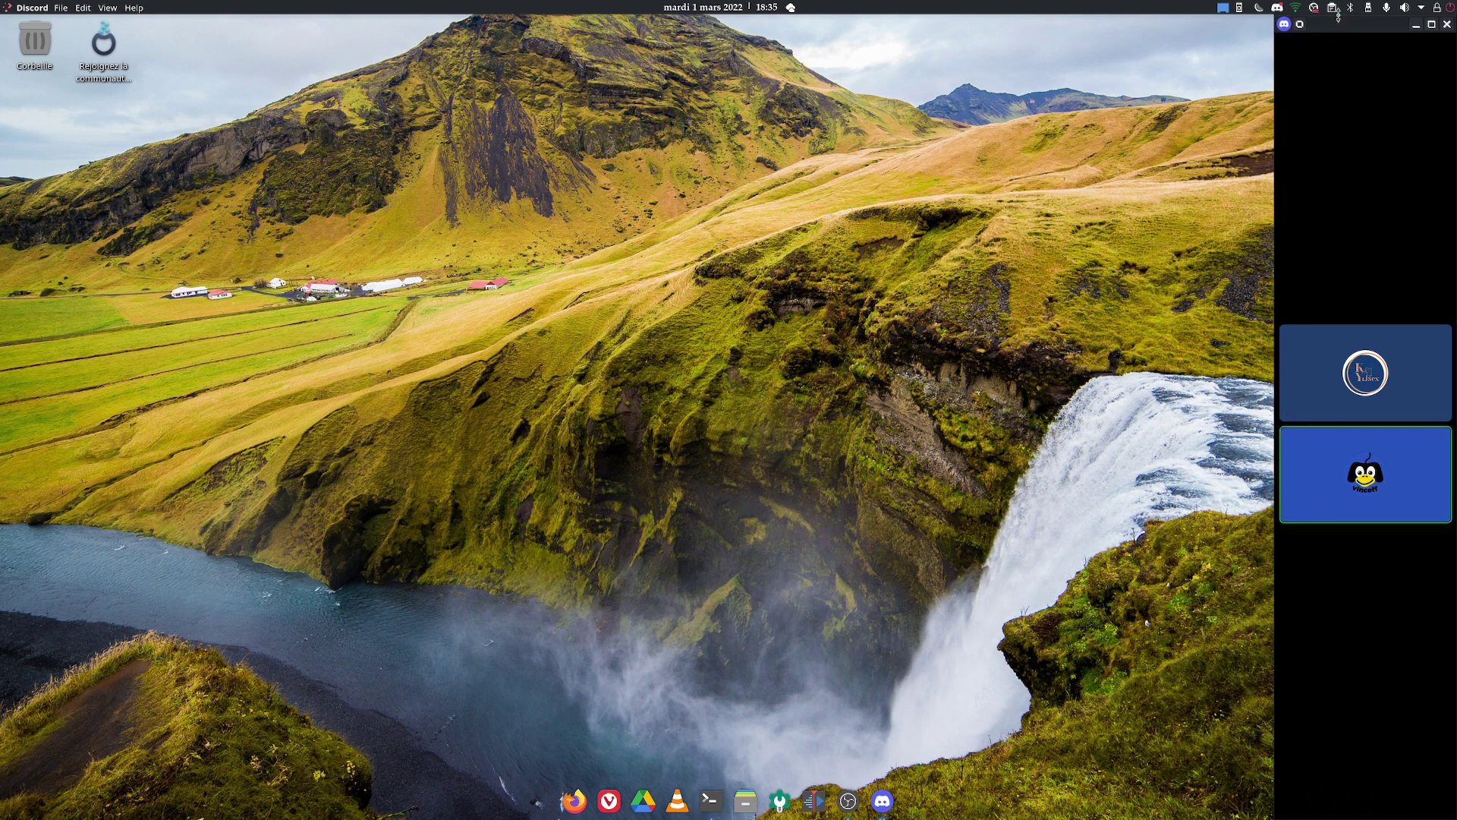
left_click_drag(1338, 15, 1160, 181)
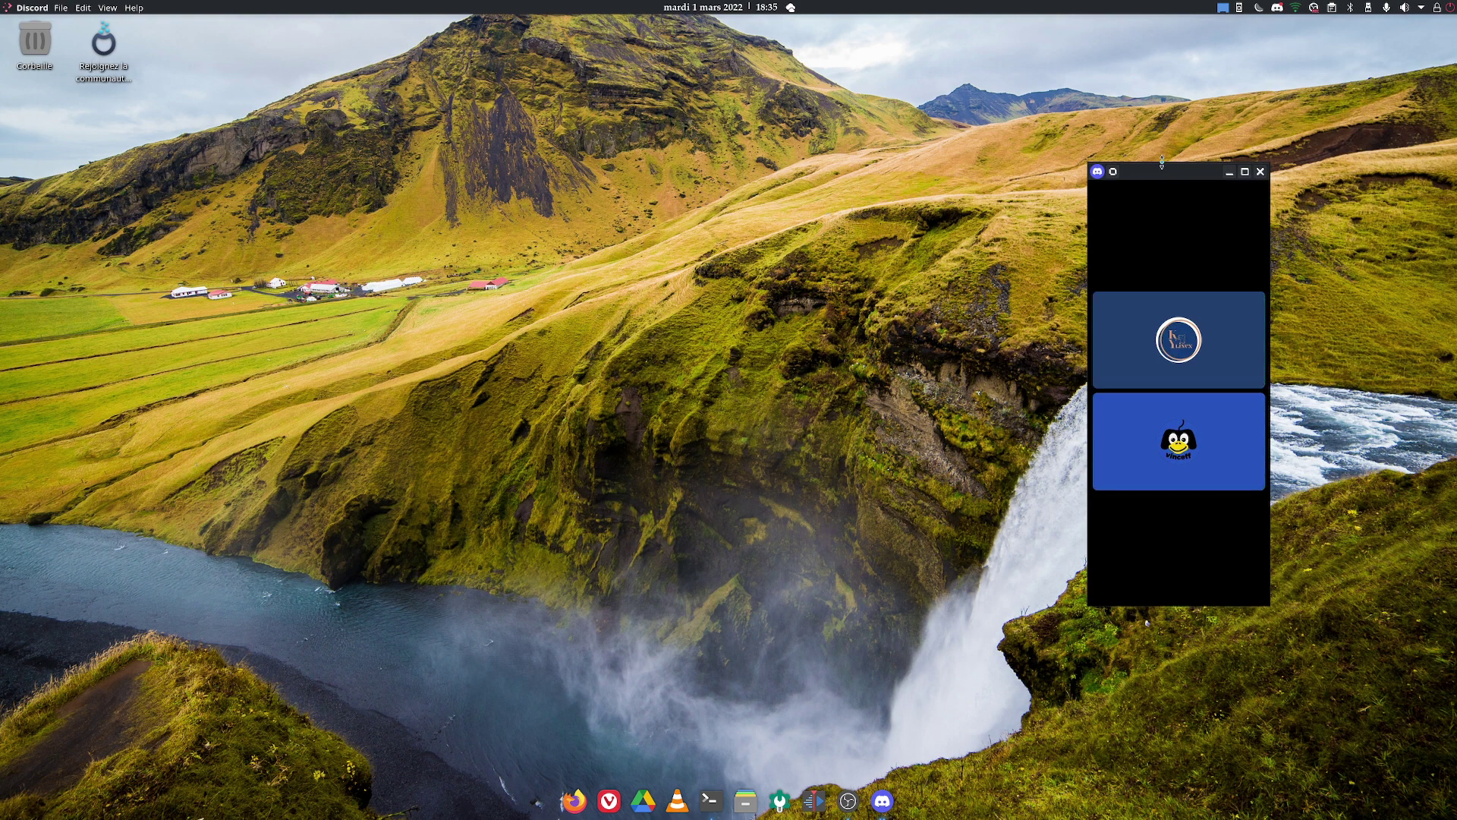
left_click_drag(1162, 162, 1160, 309)
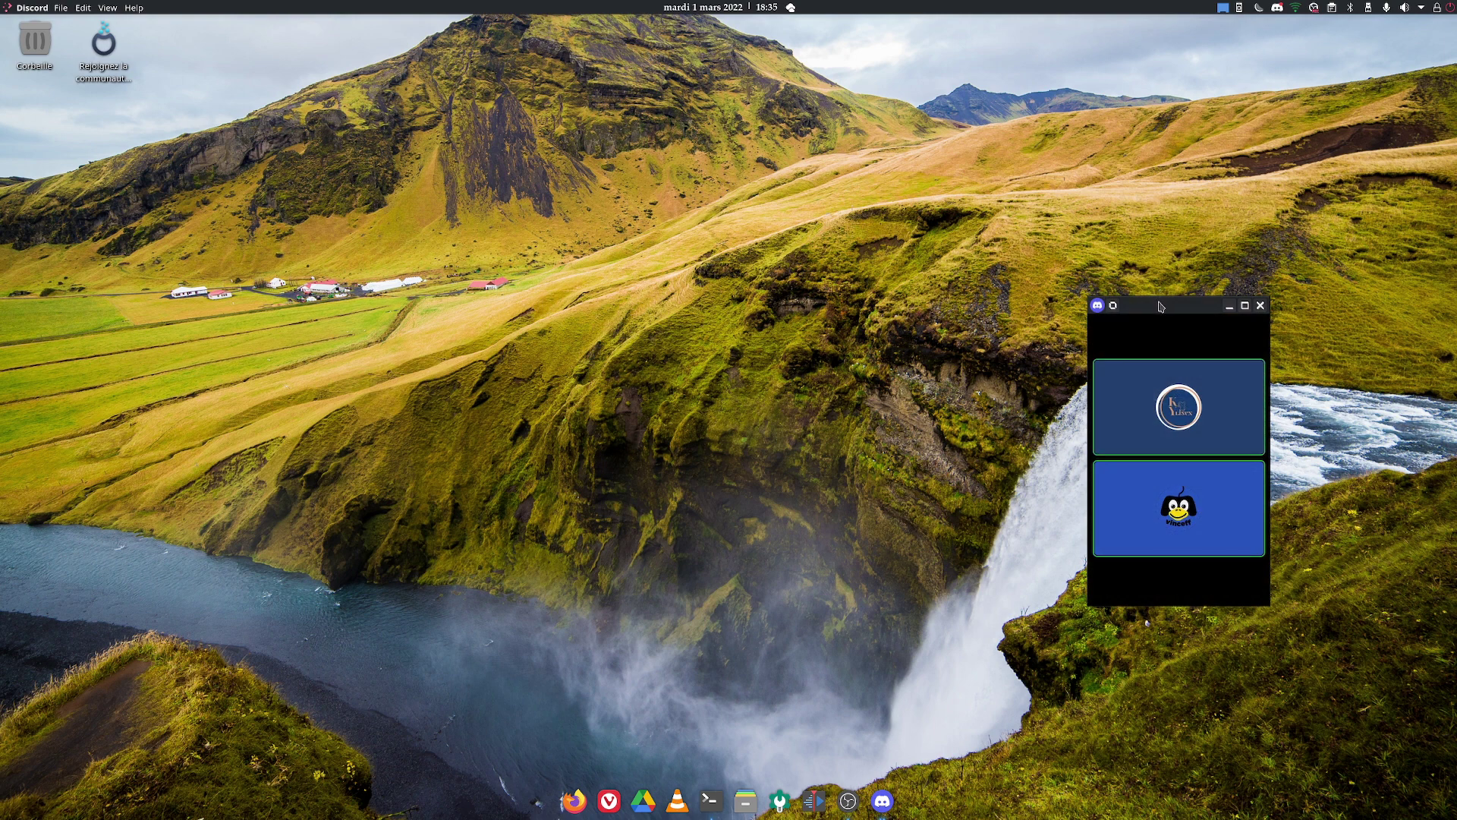
left_click(736, 797)
key("alt+Home")
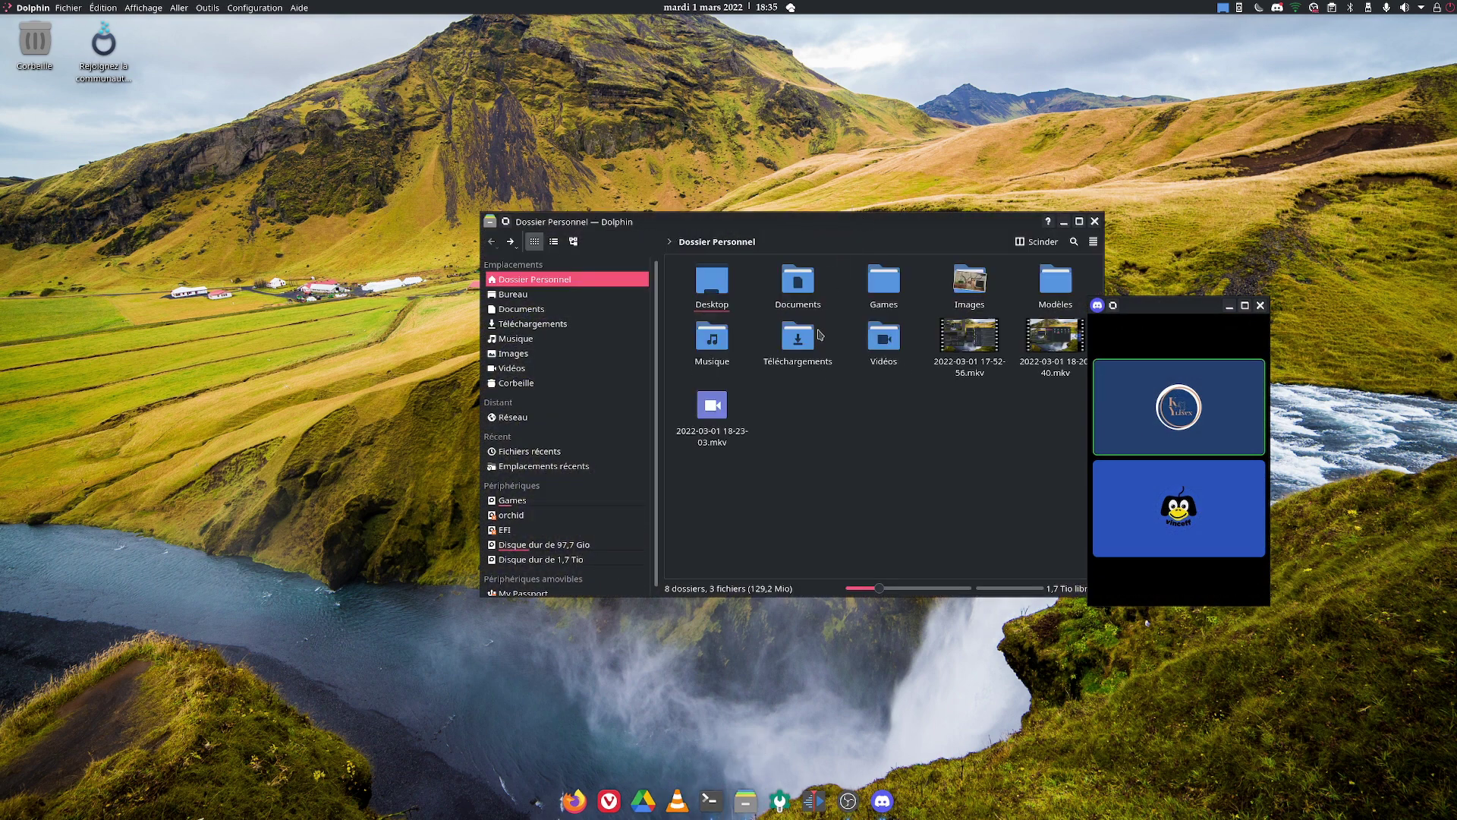
left_click(1095, 221)
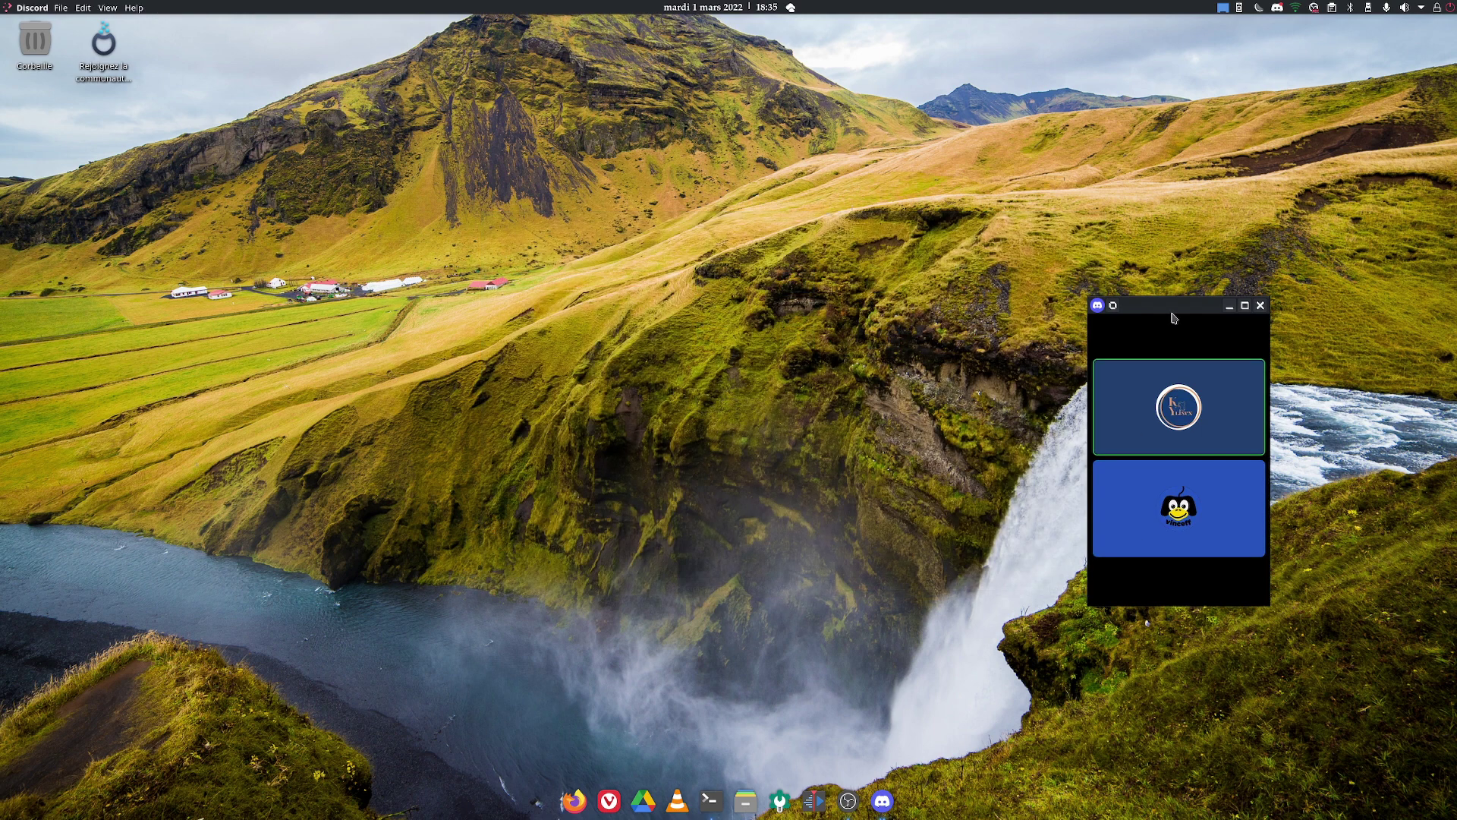
Move the small Discord call window closer to the desktop's edge and switch to OBS Studio
left_click_drag(1181, 304, 1304, 251)
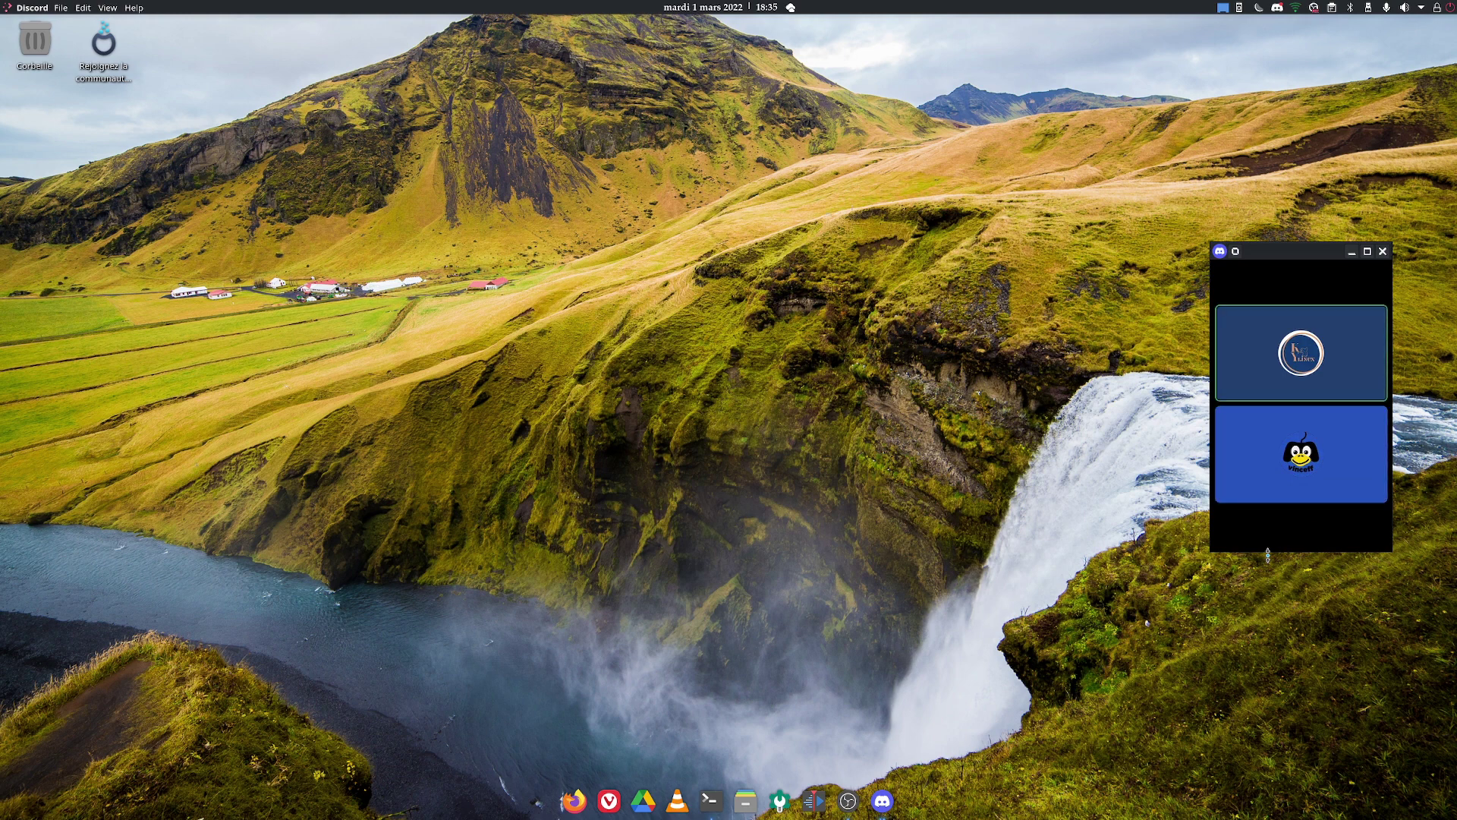
mouse_move(1338, 535)
left_click(847, 805)
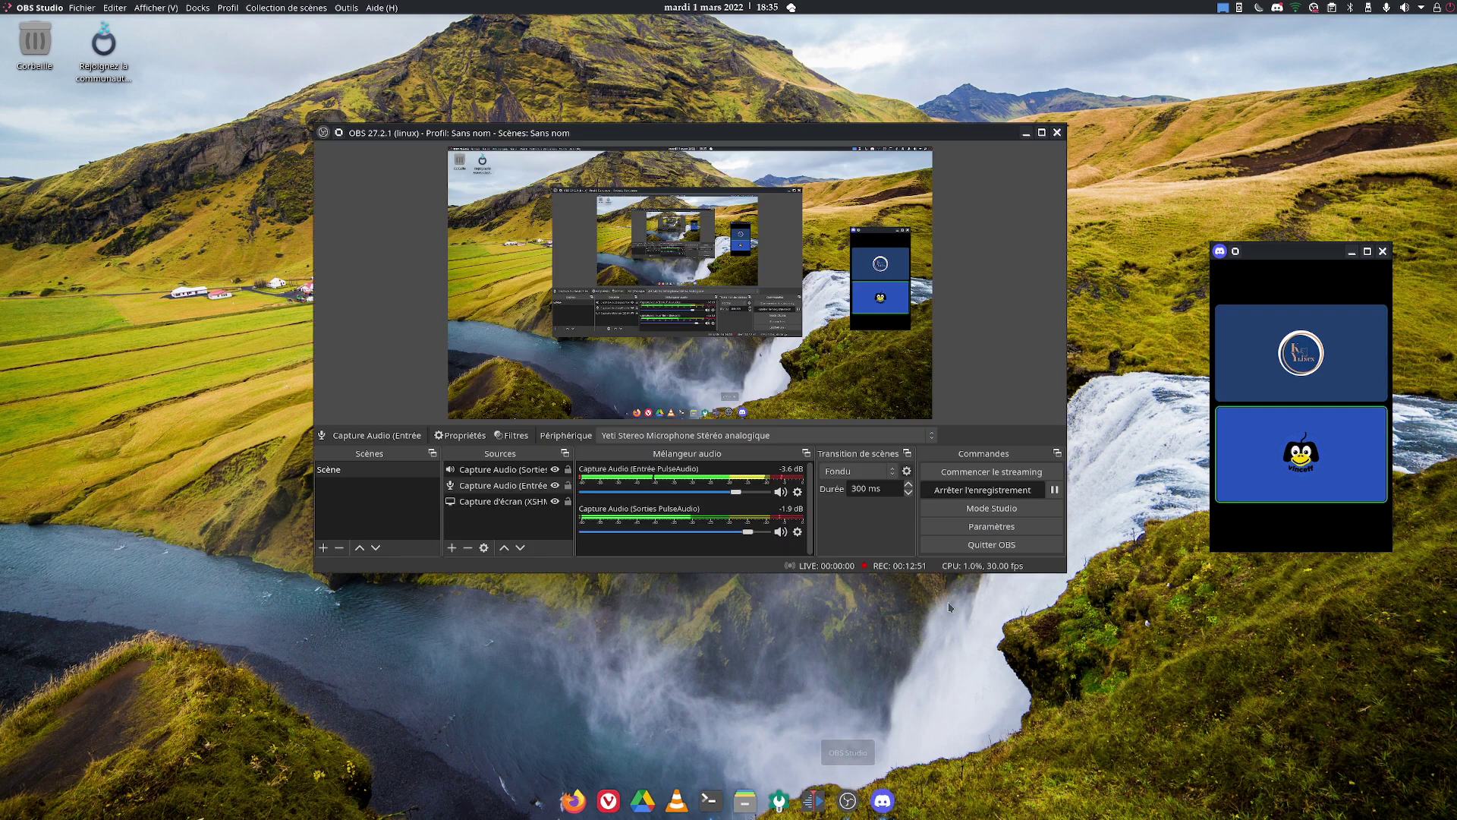